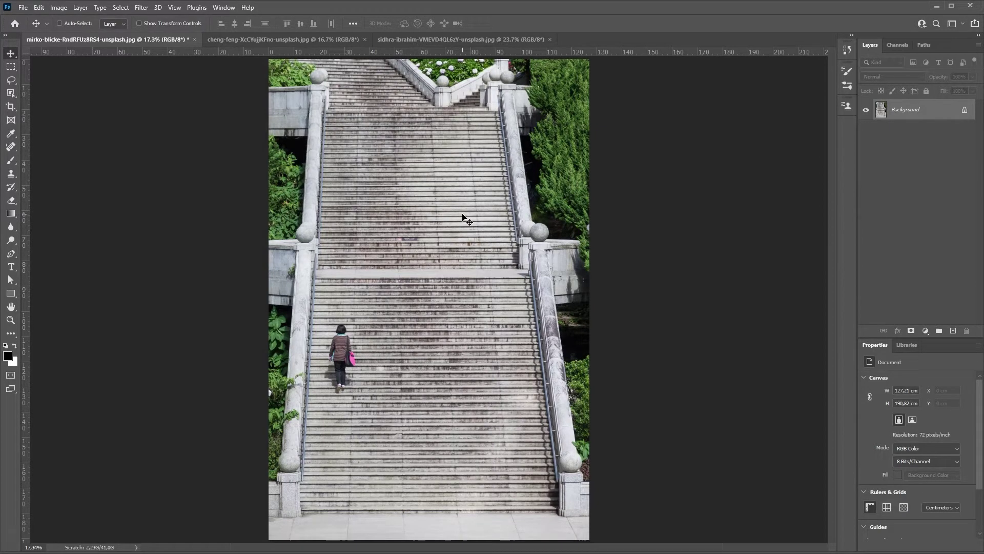
Pick the Clone Stamp tool and paint two strokes of cloned lilies into the dark water-lily photo.
{"action": "left_click", "coordinate": [13, 174]}
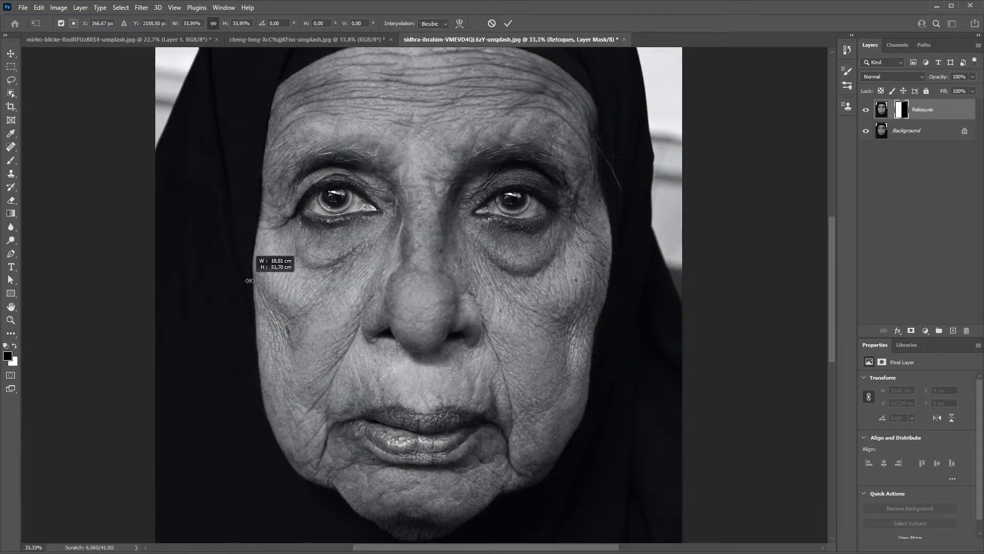
{"action": "left_click_drag", "start_coordinate": [249, 280], "coordinate": [356, 224]}
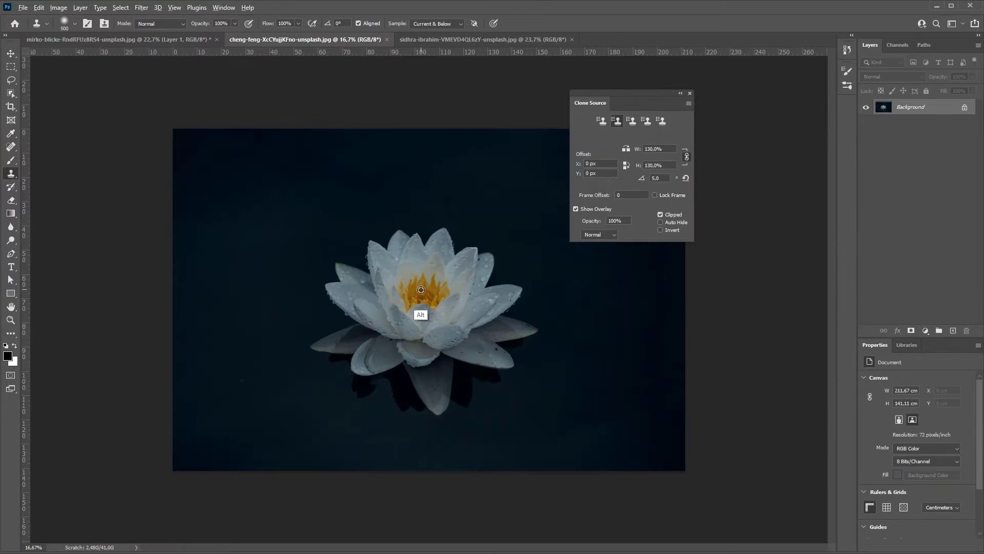
{"action": "mouse_move", "coordinate": [661, 421]}
{"action": "left_mouse_down"}
{"action": "mouse_move", "coordinate": [636, 389]}
{"action": "mouse_move", "coordinate": [564, 420]}
{"action": "left_mouse_up"}
{"action": "left_click_drag", "start_coordinate": [195, 440], "coordinate": [237, 410]}
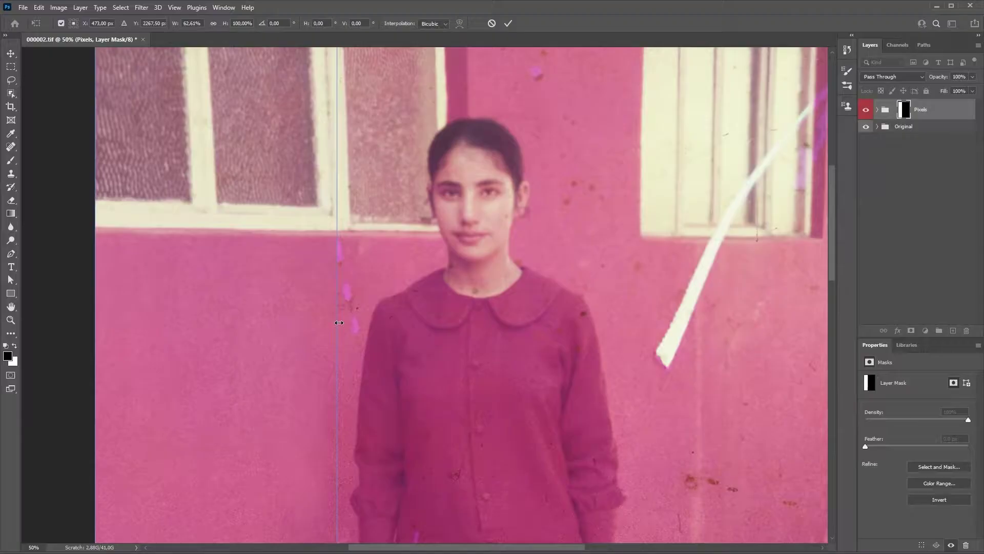
Drag the Free Transform handles to narrow the masked Pixels layer and resize it from its left edge.
{"action": "mouse_move", "coordinate": [166, 329]}
{"action": "left_mouse_down"}
{"action": "mouse_move", "coordinate": [539, 302]}
{"action": "mouse_move", "coordinate": [456, 287]}
{"action": "left_mouse_up"}
{"action": "left_click_drag", "start_coordinate": [533, 451], "coordinate": [524, 119]}
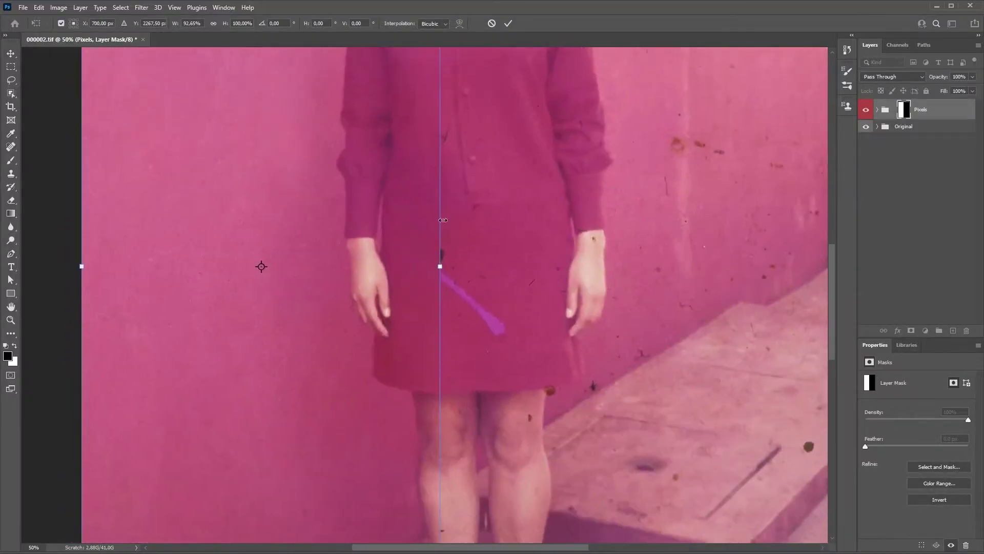
{"action": "mouse_move", "coordinate": [439, 266]}
{"action": "left_mouse_down"}
{"action": "mouse_move", "coordinate": [328, 266]}
{"action": "mouse_move", "coordinate": [390, 90]}
{"action": "left_mouse_up"}
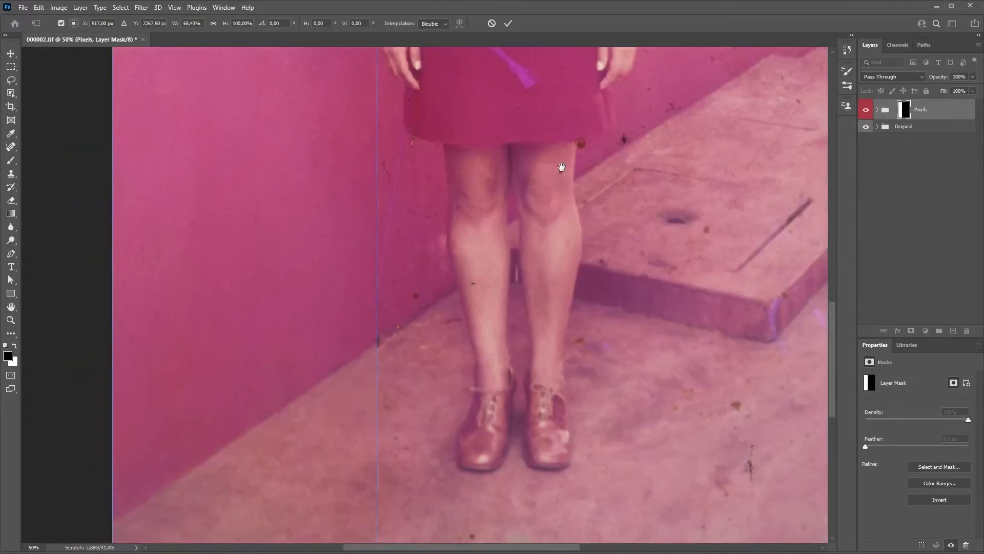
{"action": "left_click_drag", "start_coordinate": [378, 287], "coordinate": [121, 302]}
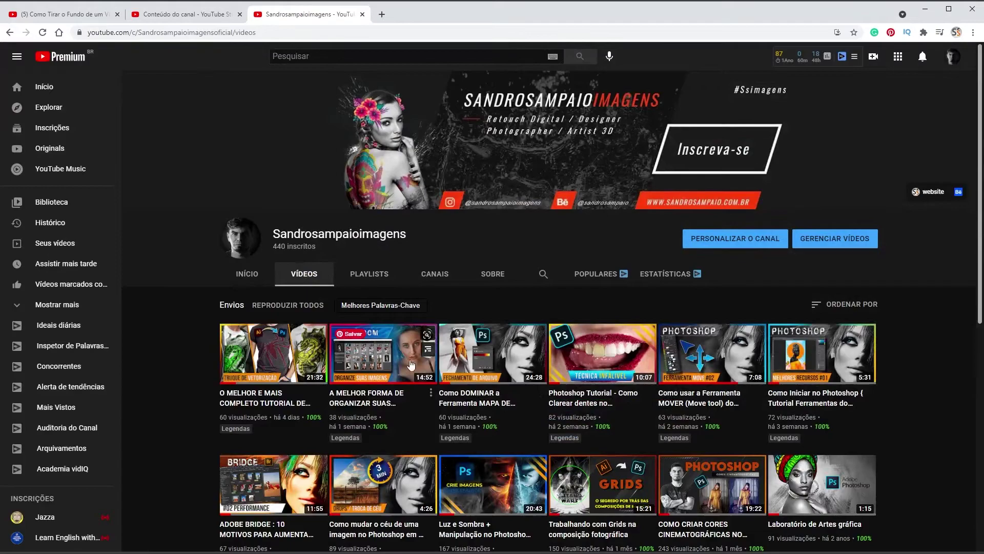
{"action": "scroll", "coordinate": [410, 364], "scroll_direction": "down", "scroll_amount": 2}
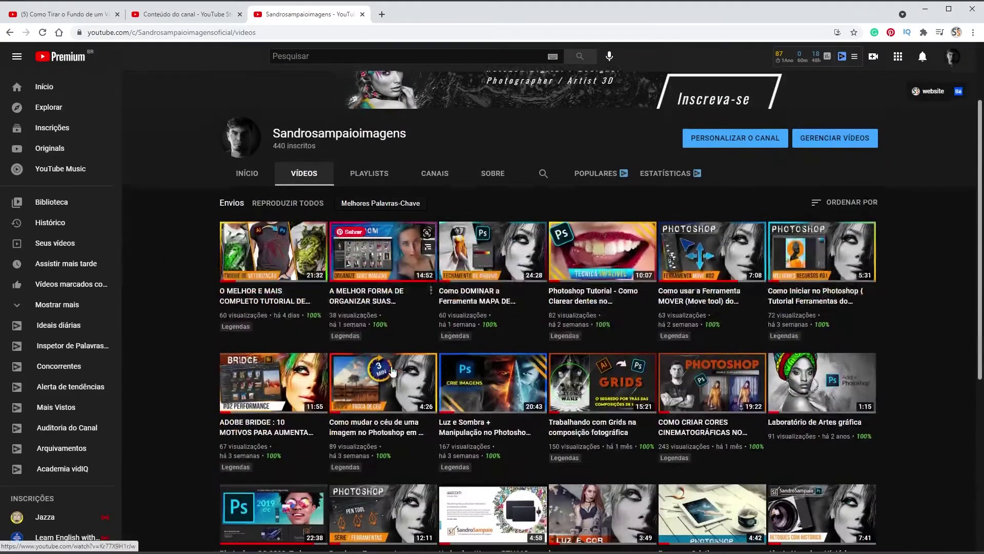
{"action": "left_click", "coordinate": [361, 170]}
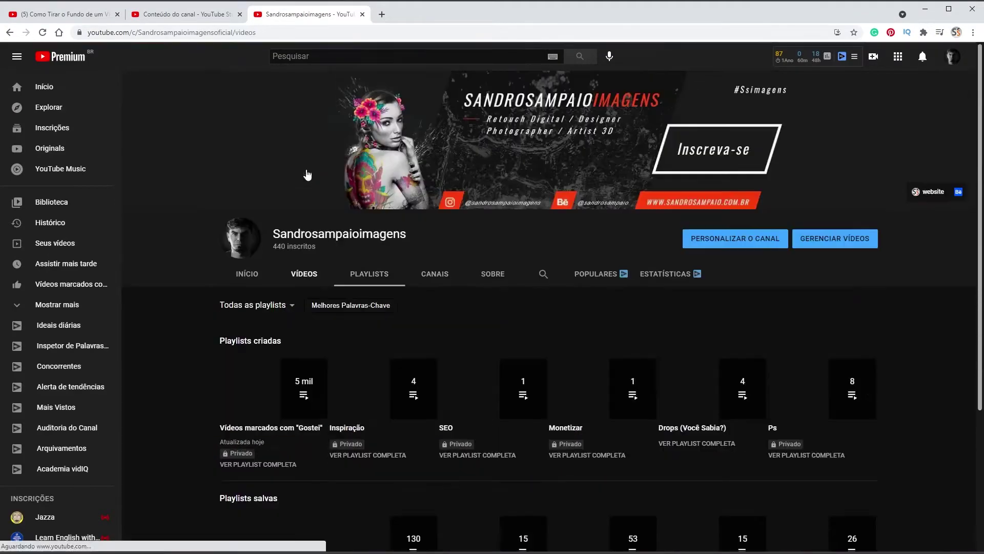
{"action": "left_click", "coordinate": [304, 267]}
{"action": "scroll", "coordinate": [328, 345], "scroll_direction": "down", "scroll_amount": 2}
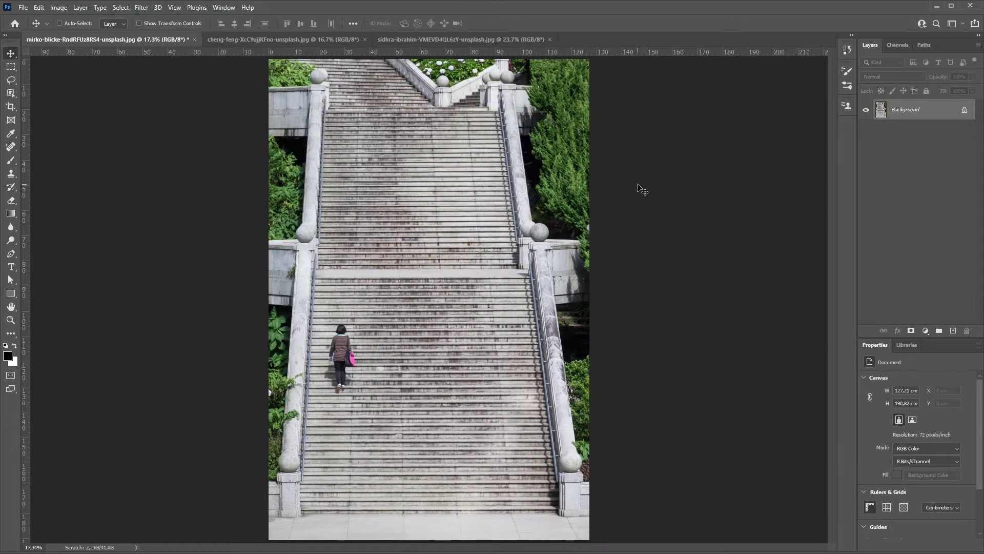
Choose Clone Stamp, shrink the brush to 250 px and set its hardness to 100%.
{"action": "key", "text": "s"}
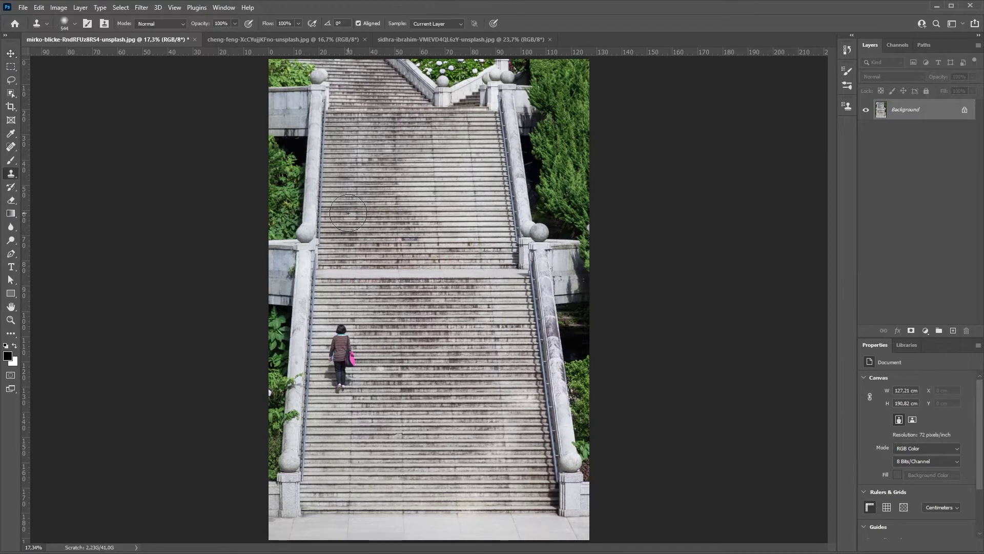
{"action": "key", "text": "bracketleft"}
{"action": "left_click", "coordinate": [73, 25]}
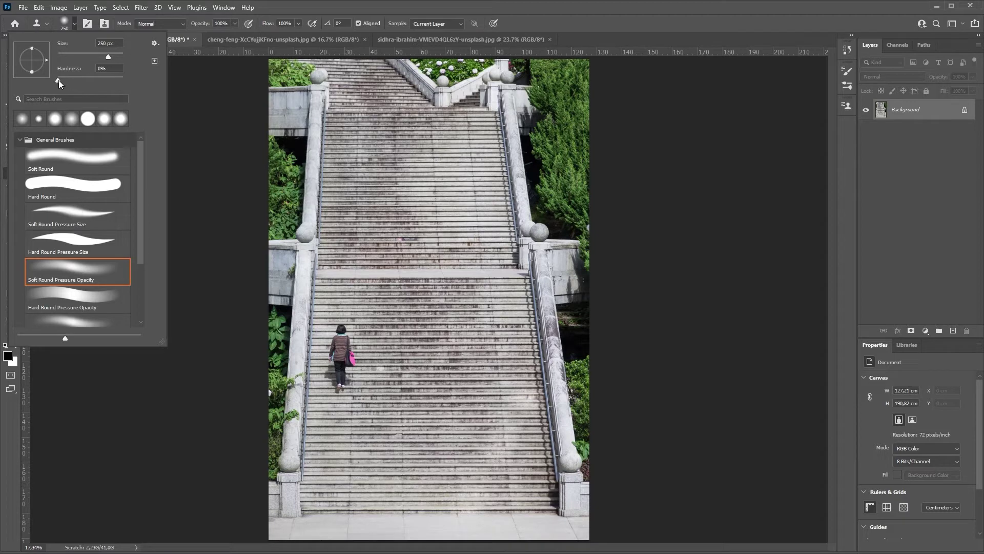
{"action": "left_click_drag", "start_coordinate": [58, 80], "coordinate": [124, 80]}
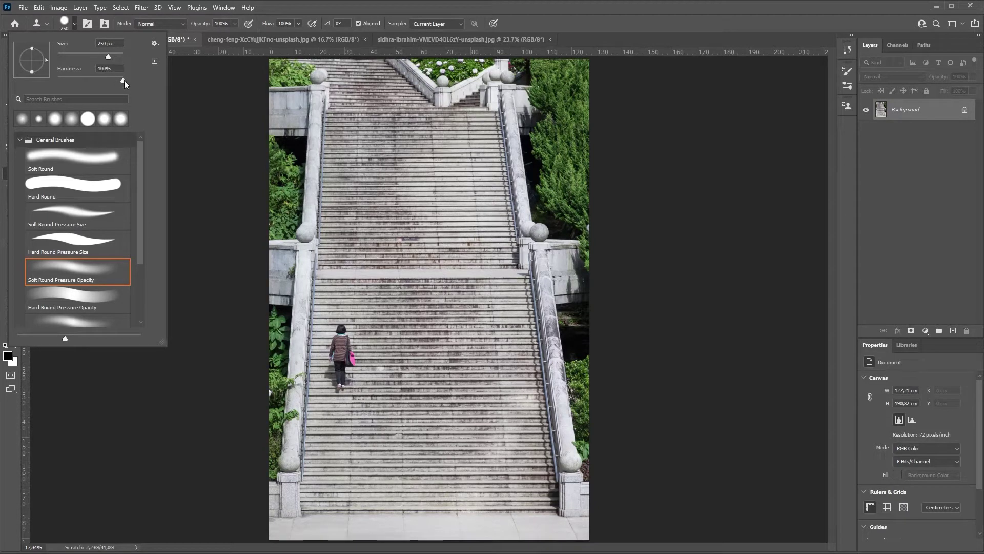
Sample the woman on the stairs, zoom in twice, and set brush hardness to 0%.
{"action": "left_click", "coordinate": [341, 332], "text": "alt"}
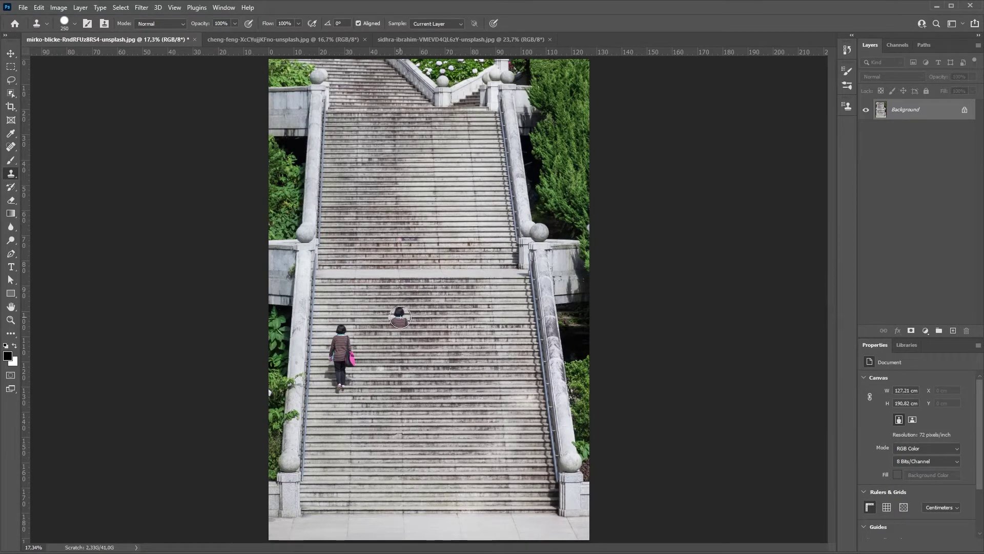
{"action": "key", "text": "ctrl+plus"}
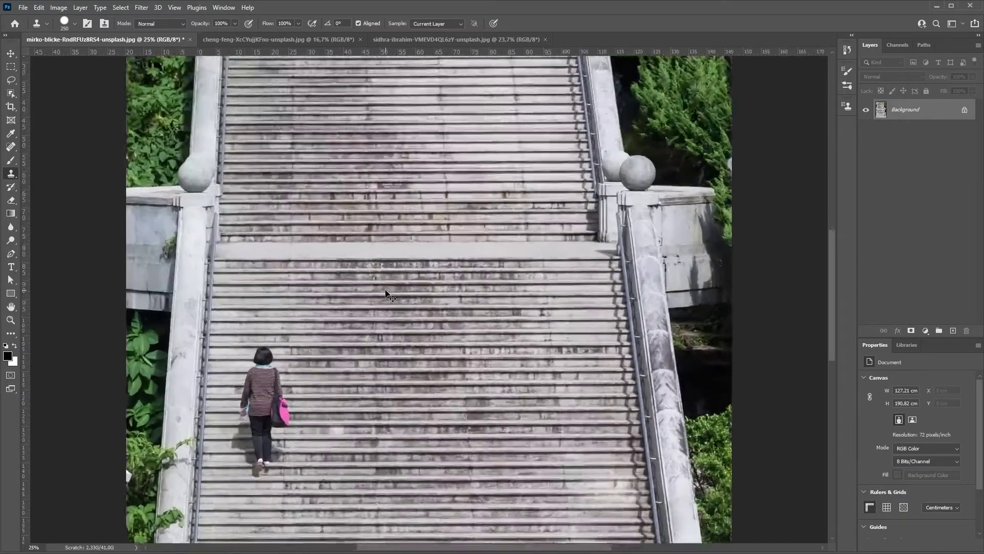
{"action": "key", "text": "ctrl+plus"}
{"action": "key", "text": "ctrl+plus"}
{"action": "key", "text": "ctrl+plus"}
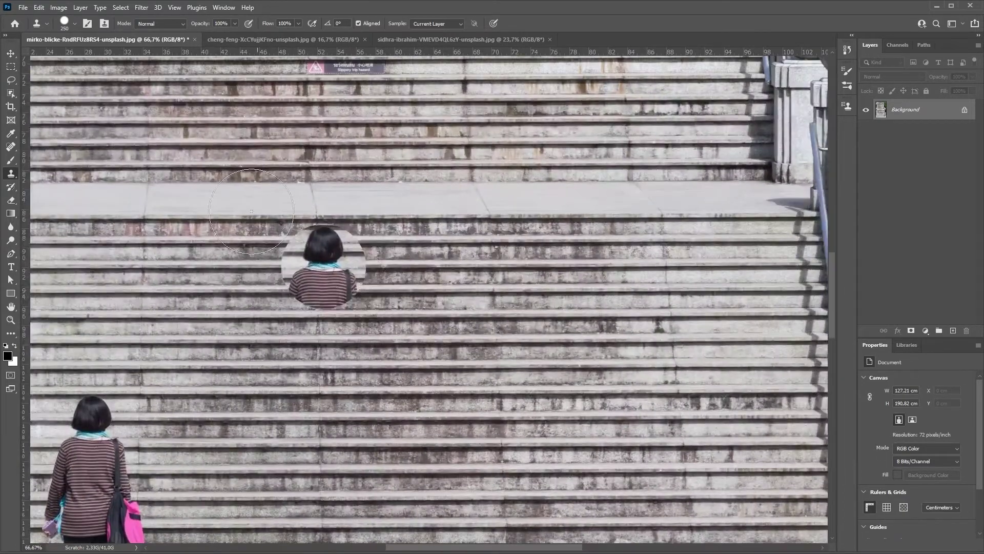
{"action": "left_click", "coordinate": [74, 24]}
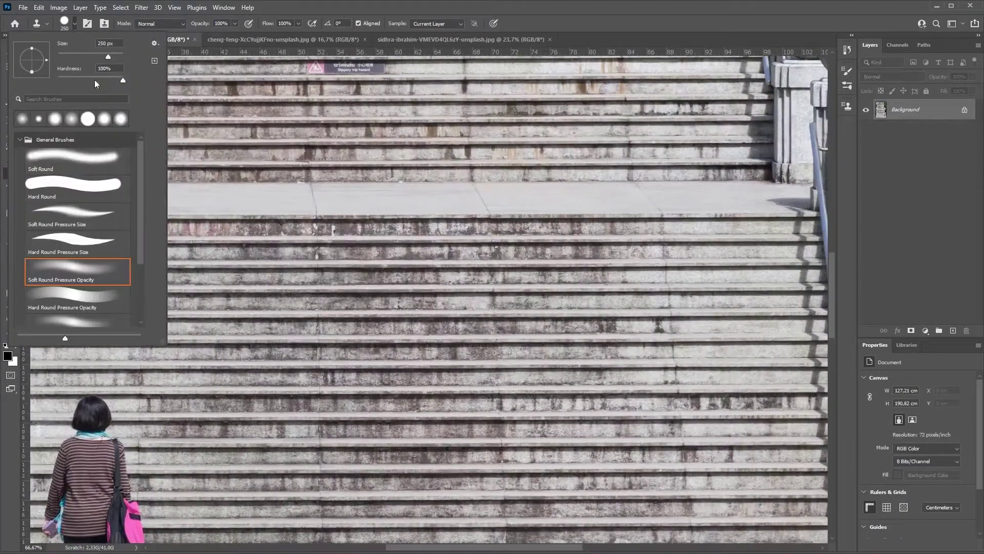
{"action": "left_click", "coordinate": [50, 77]}
Turn on Transfer in Brush Settings, test a clone stroke on the landing, then undo it.
{"action": "key", "text": "Return"}
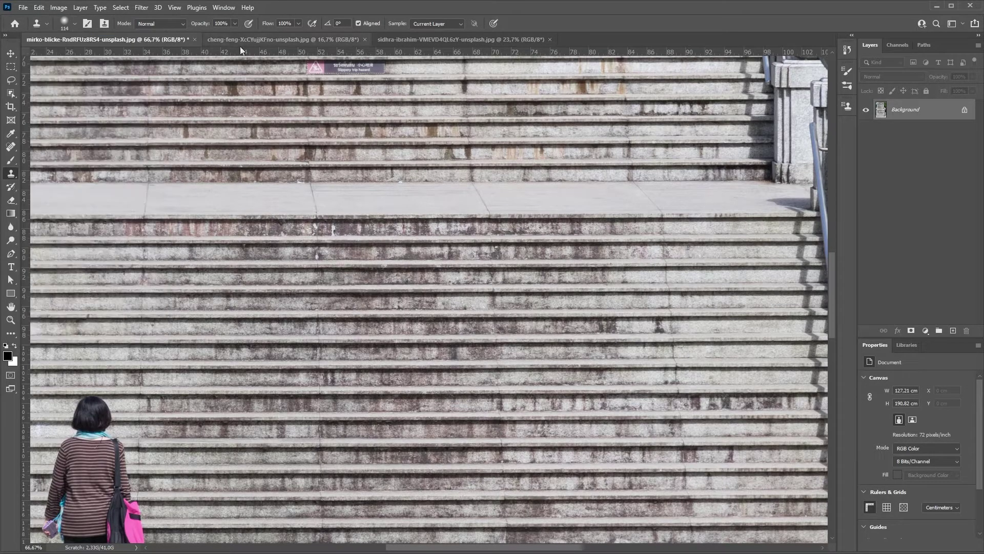
{"action": "left_click", "coordinate": [87, 24]}
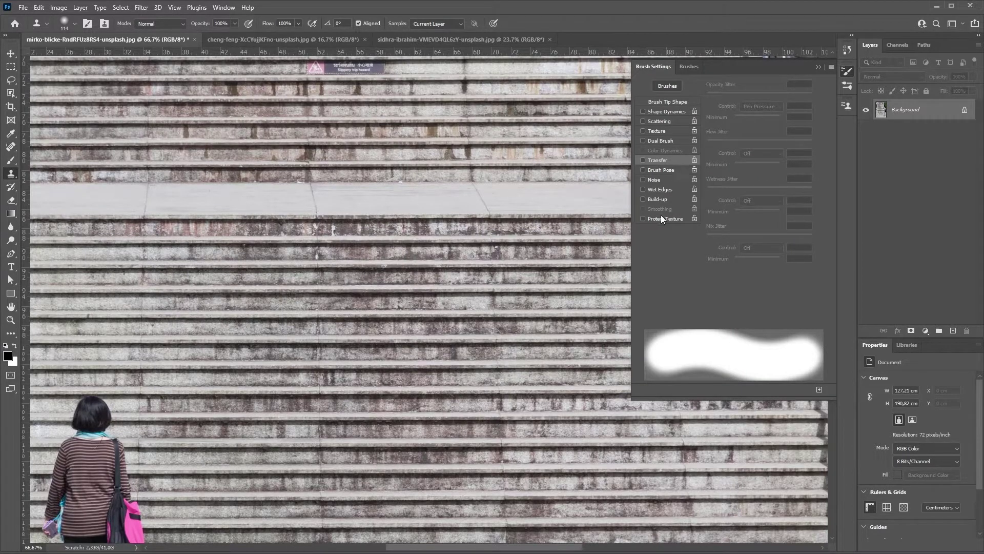
{"action": "left_click", "coordinate": [648, 161]}
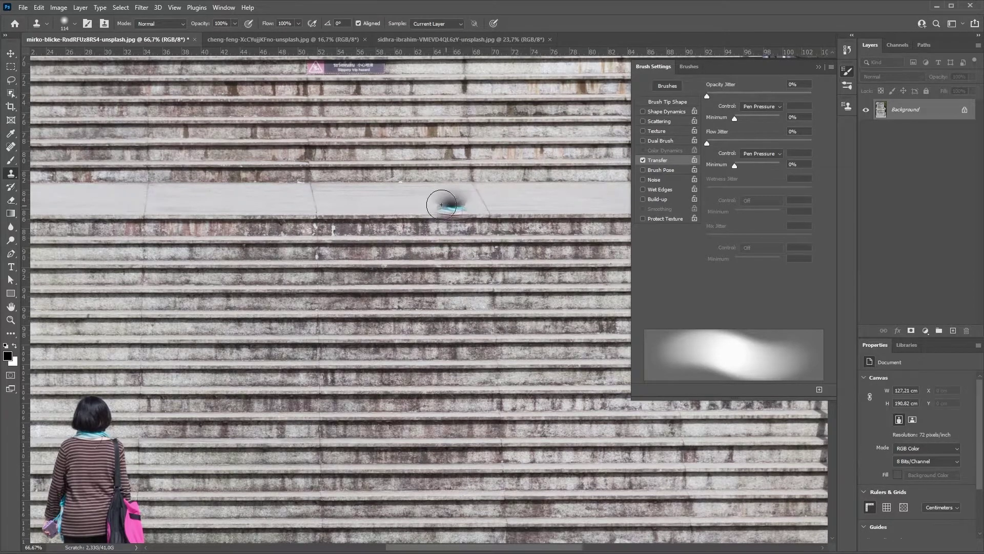
{"action": "left_click_drag", "start_coordinate": [418, 198], "coordinate": [388, 213]}
{"action": "key", "text": "ctrl+z"}
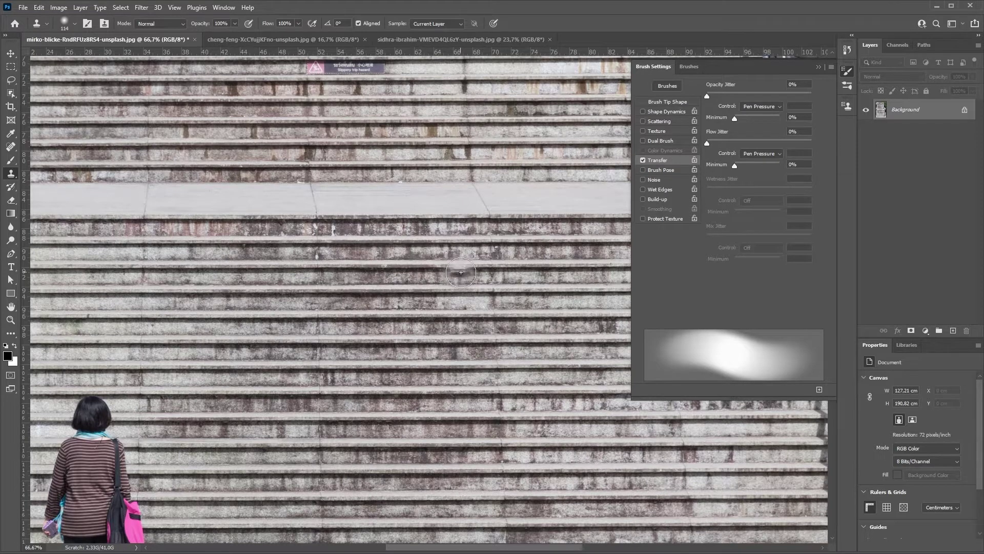
Turn Transfer back off, close Brush Settings and bring up the Clone Source panel.
{"action": "left_click", "coordinate": [643, 160]}
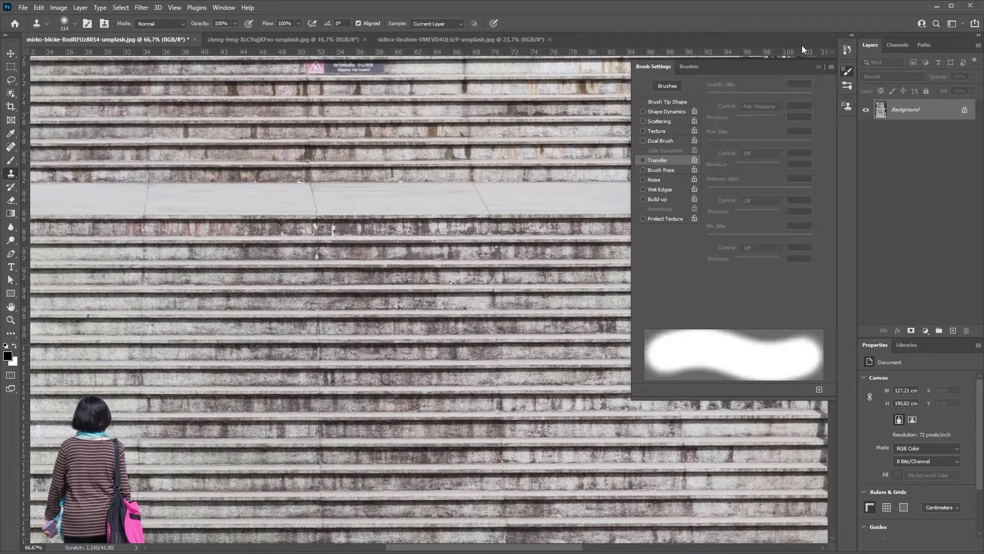
{"action": "left_click", "coordinate": [819, 66]}
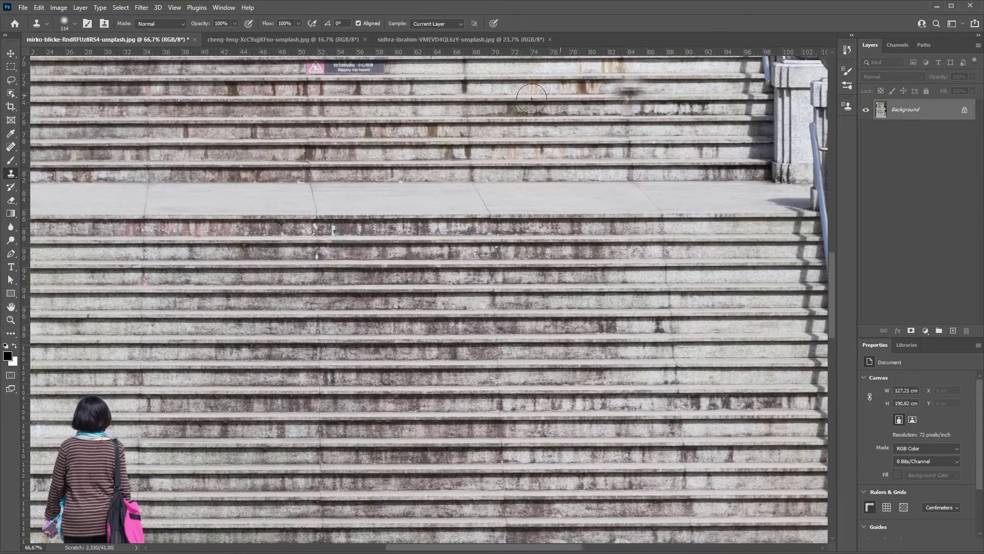
{"action": "left_click", "coordinate": [104, 23]}
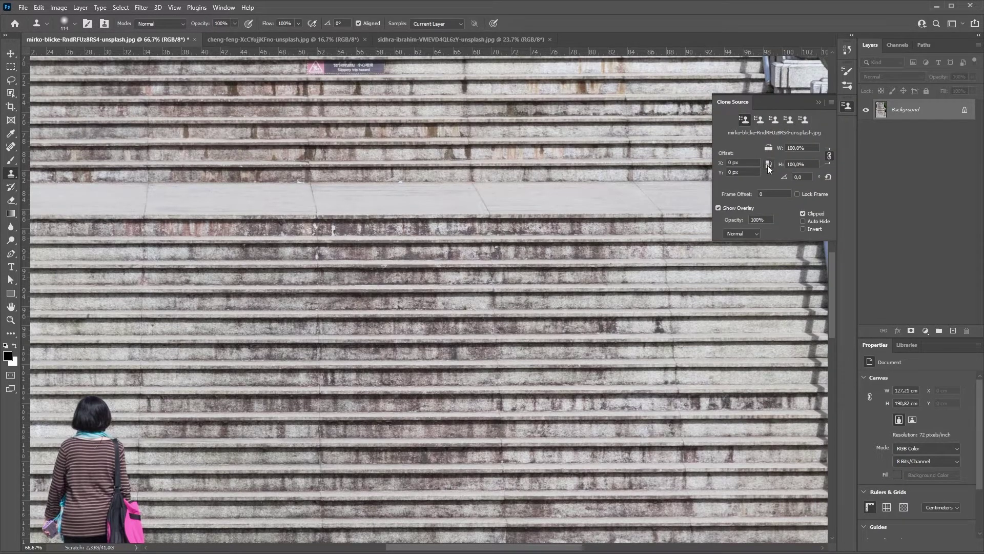
Close the Clone Source panel and Alt-click the landing edge as the new sampling point.
{"action": "left_click", "coordinate": [819, 102]}
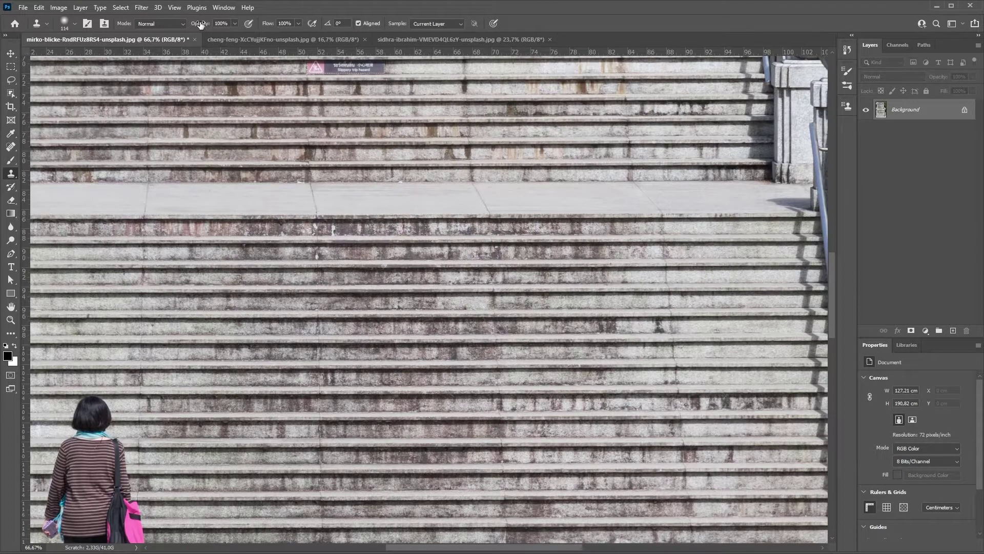
{"action": "key", "text": "alt"}
{"action": "left_click", "coordinate": [233, 220], "text": "alt"}
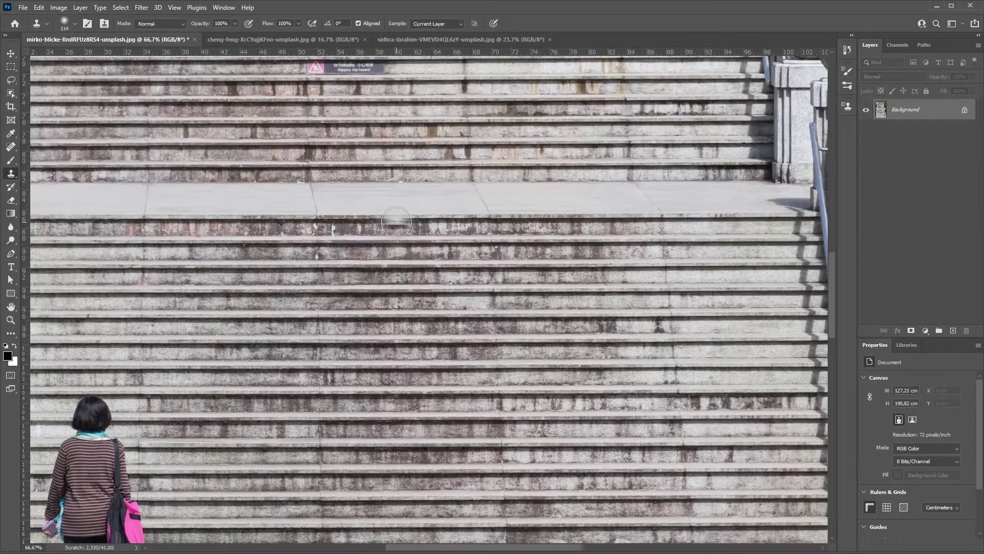
Toggle Aligned, sample the woman's head, paint a test copy on the stairs, then undo it.
{"action": "left_click", "coordinate": [358, 23]}
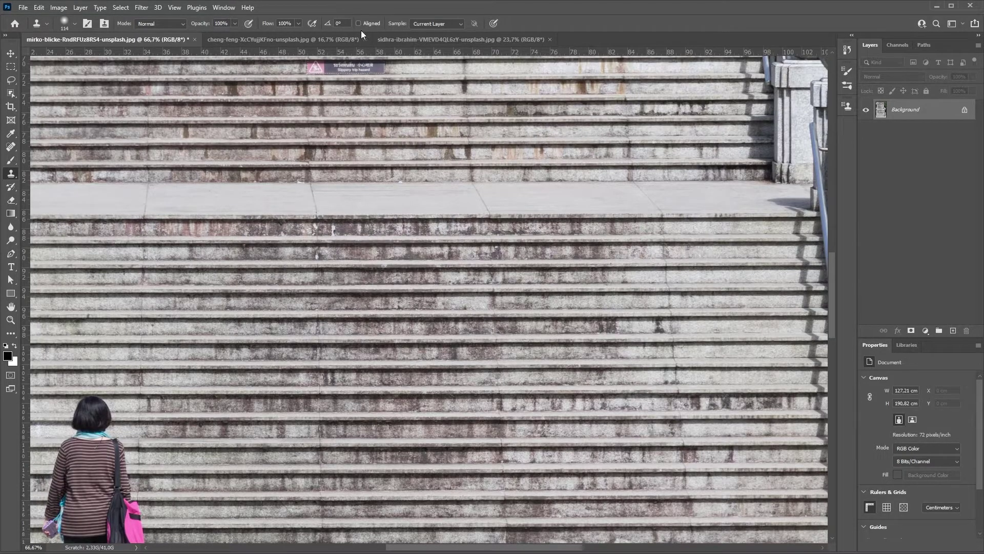
{"action": "left_click", "coordinate": [91, 415], "text": "alt"}
{"action": "left_click_drag", "start_coordinate": [362, 328], "coordinate": [391, 372]}
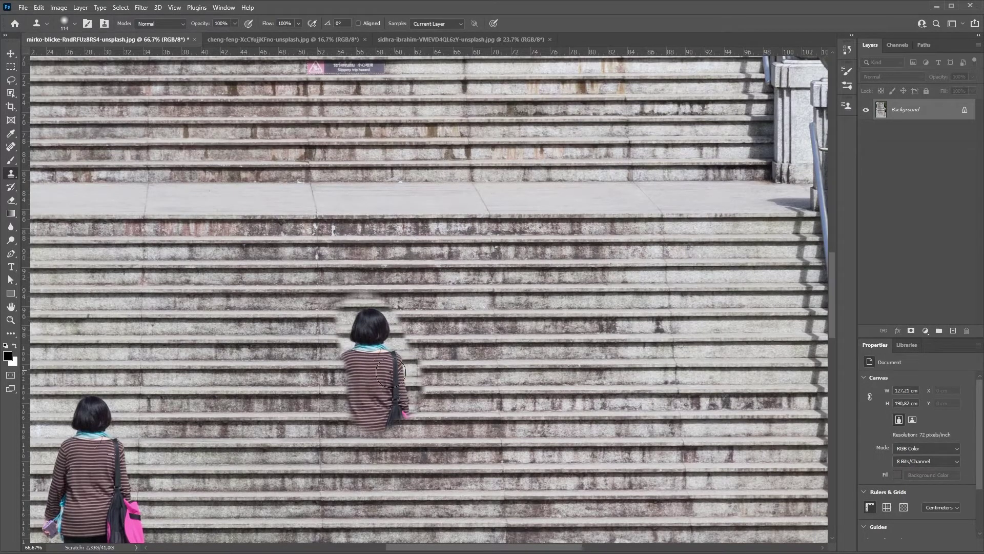
{"action": "key", "text": "ctrl+z"}
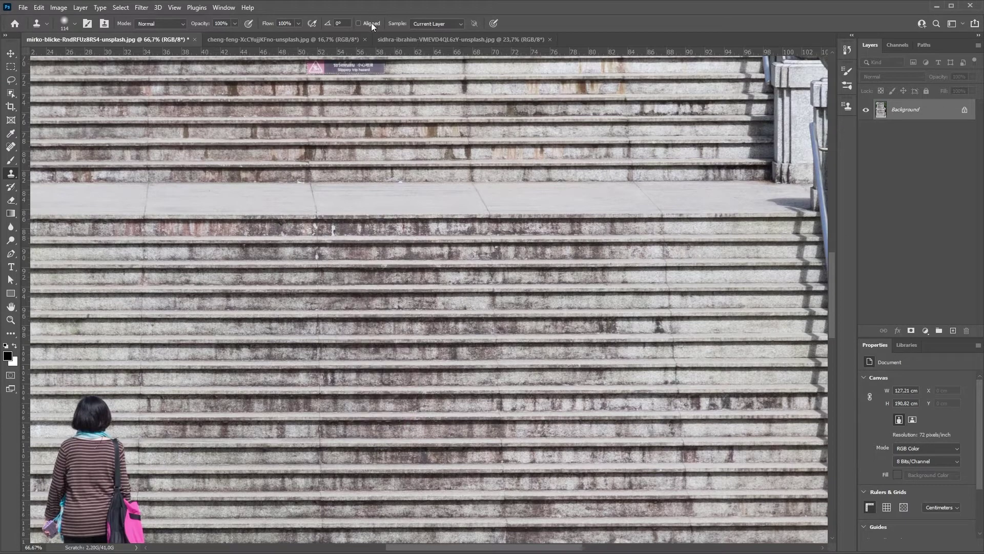
Re-toggle Aligned and stamp several copies of the woman's head and shoulders onto the stairs.
{"action": "left_click", "coordinate": [365, 23]}
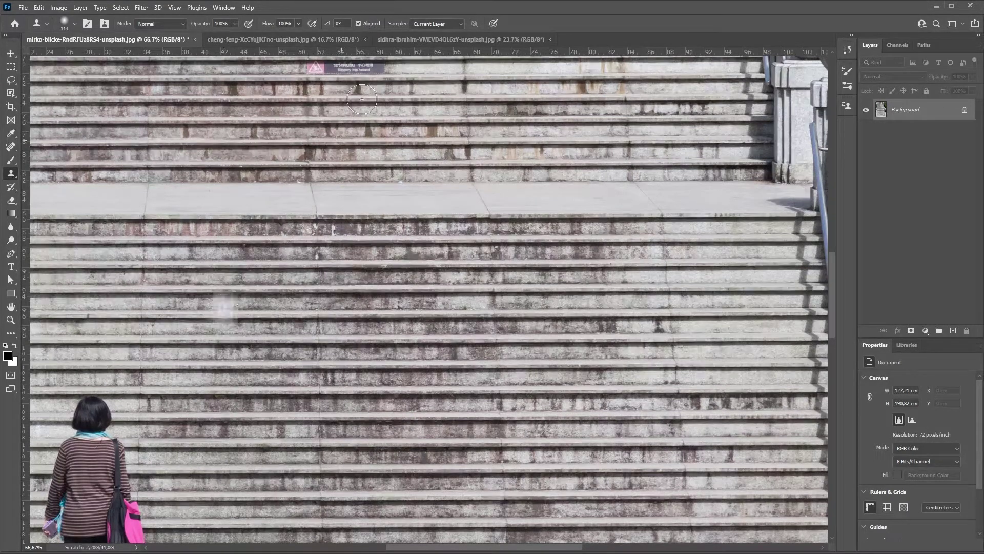
{"action": "left_click", "coordinate": [102, 416], "text": "alt"}
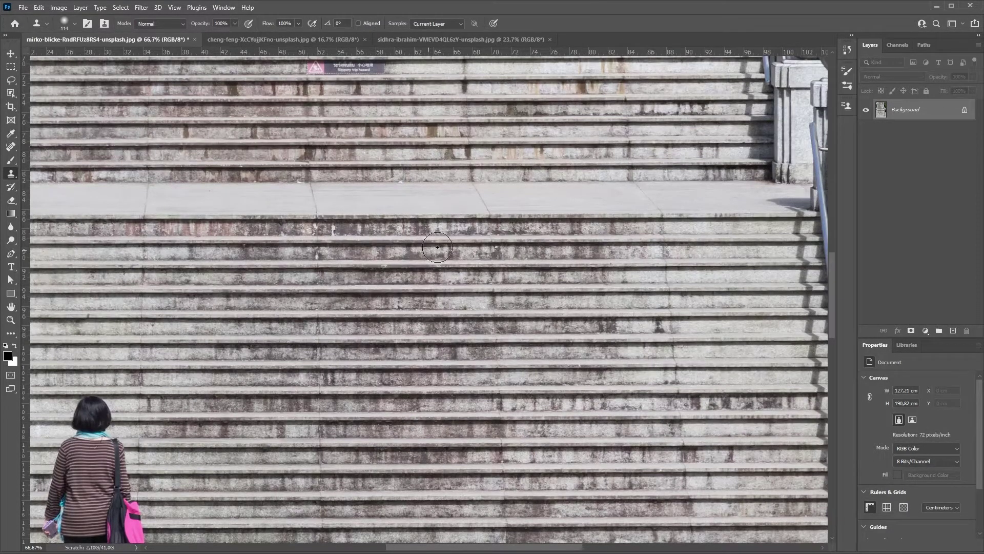
{"action": "left_click_drag", "start_coordinate": [436, 231], "coordinate": [453, 274]}
{"action": "left_click_drag", "start_coordinate": [632, 414], "coordinate": [636, 433]}
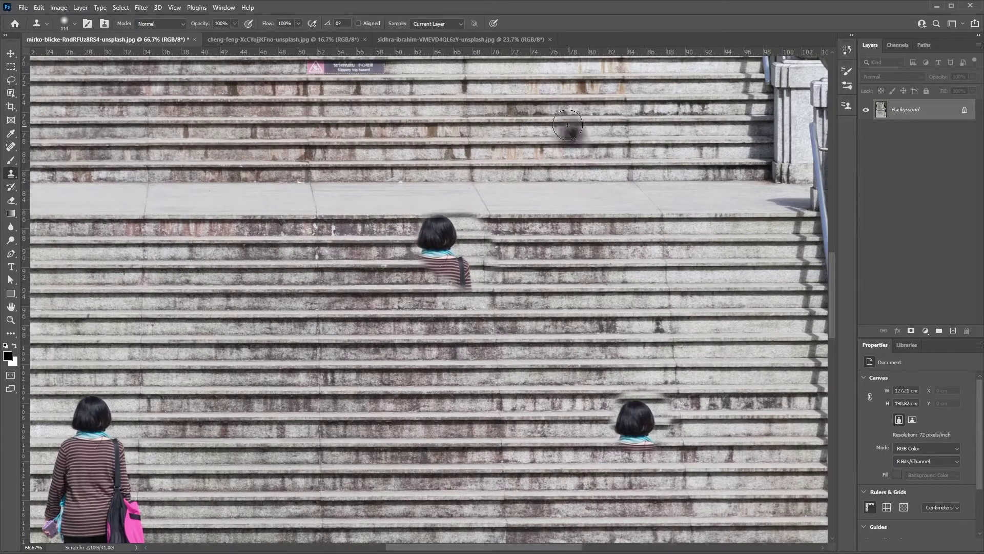
{"action": "left_click_drag", "start_coordinate": [566, 116], "coordinate": [564, 131]}
{"action": "left_click_drag", "start_coordinate": [399, 388], "coordinate": [401, 405]}
Stamp more heads on the upper and middle stairs, tick Aligned, and undo the latest stroke.
{"action": "left_click", "coordinate": [600, 254]}
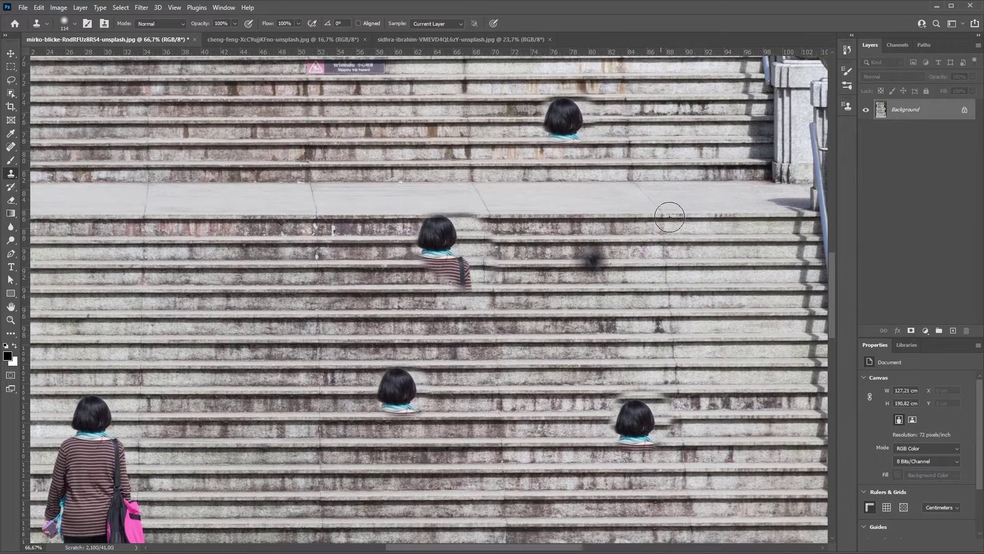
{"action": "left_click_drag", "start_coordinate": [682, 192], "coordinate": [685, 215]}
{"action": "left_click_drag", "start_coordinate": [533, 306], "coordinate": [532, 320]}
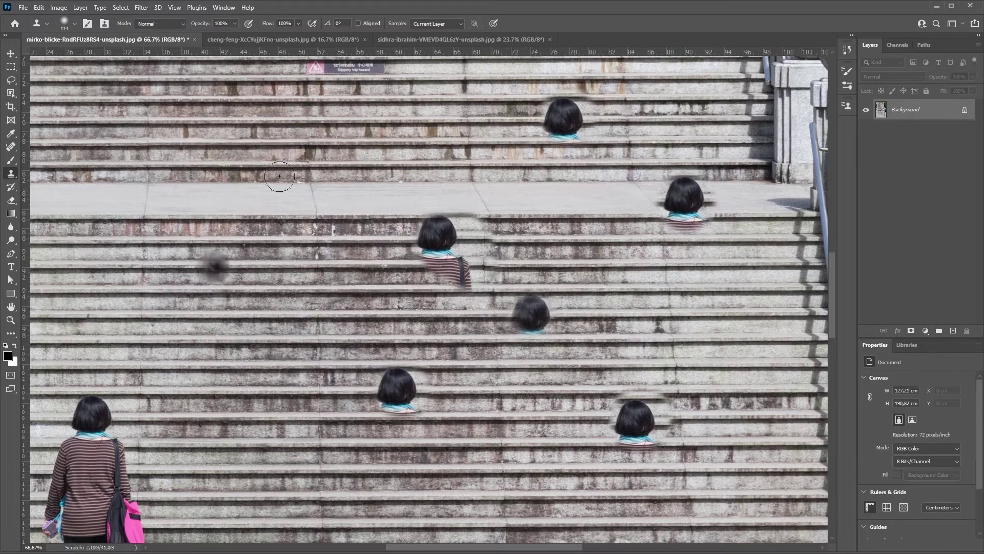
{"action": "left_click", "coordinate": [360, 23]}
{"action": "key", "text": "ctrl+z"}
{"action": "key", "text": "ctrl+z"}
{"action": "key", "text": "ctrl+z"}
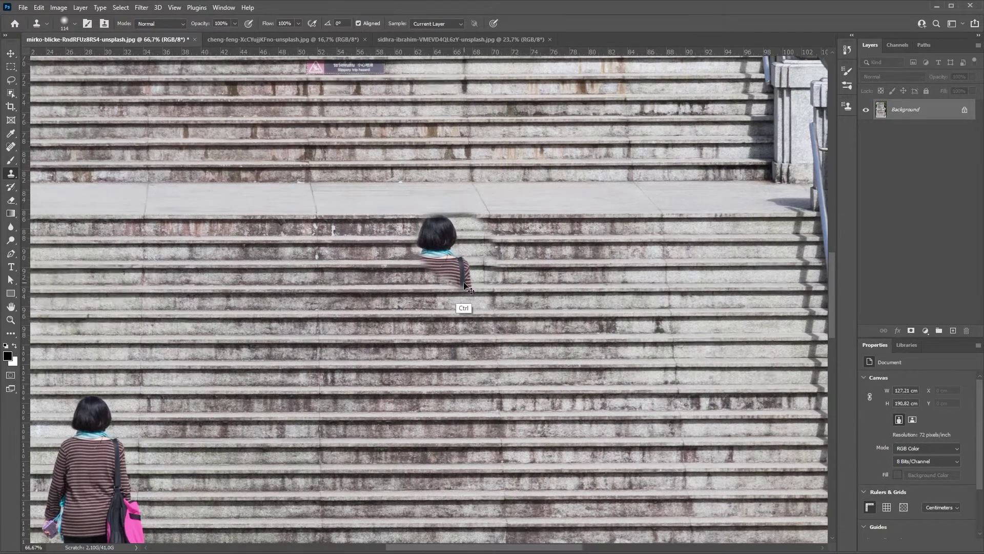
Revert the stairs photo to a History state from before the cloning.
{"action": "left_click", "coordinate": [846, 50]}
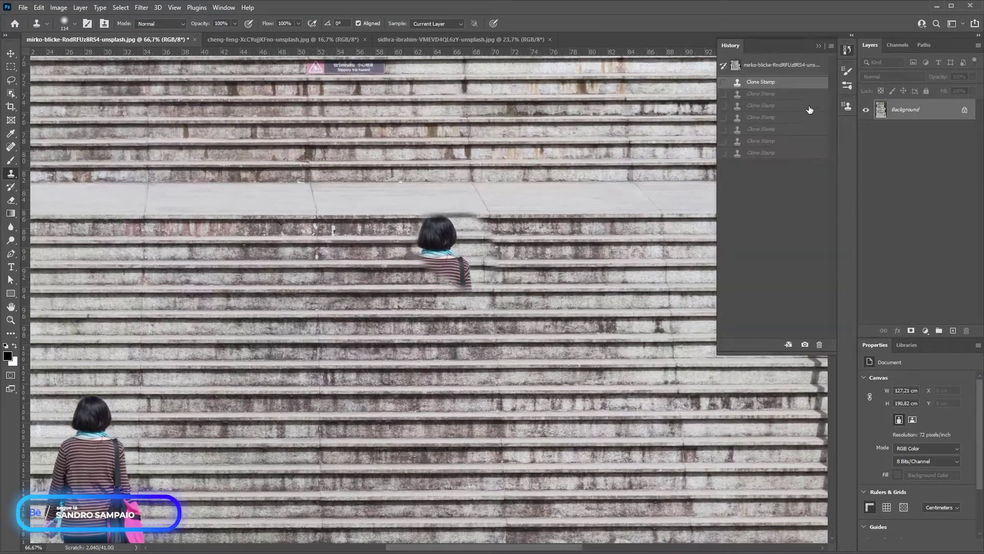
{"action": "left_click", "coordinate": [758, 66]}
{"action": "left_click", "coordinate": [819, 52]}
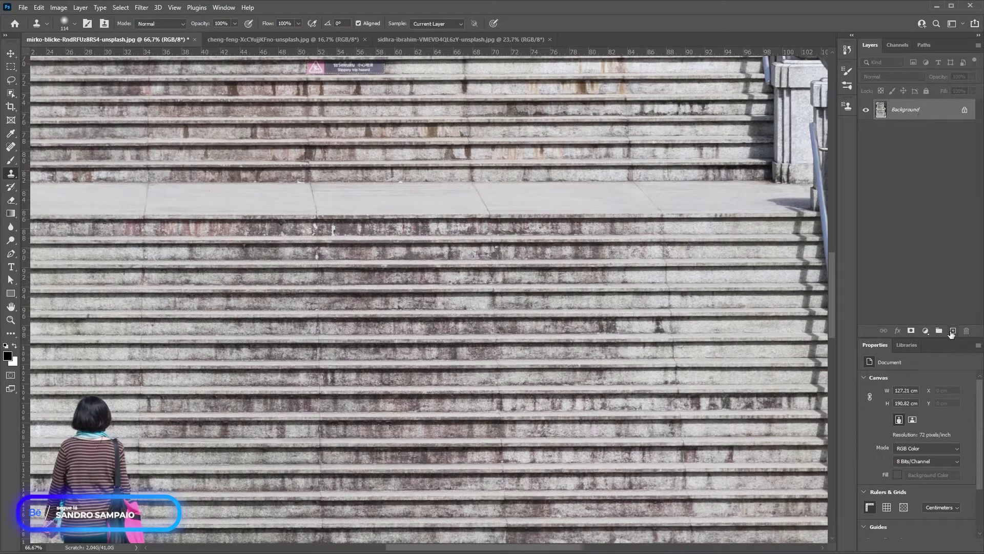
Add a new empty layer above the background and name it Retoques.
{"action": "left_click", "coordinate": [953, 331]}
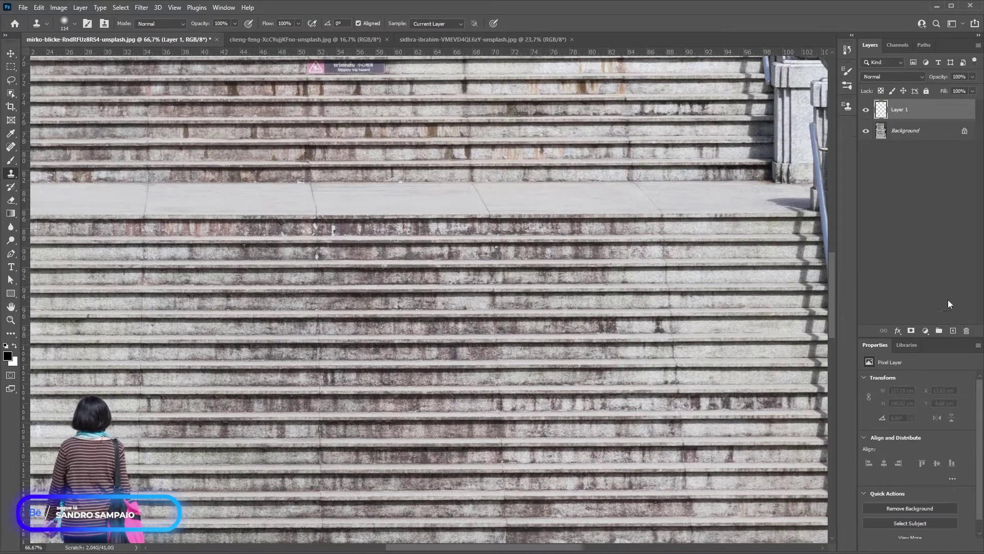
{"action": "double_click", "coordinate": [900, 110]}
{"action": "type", "text": "Re"}
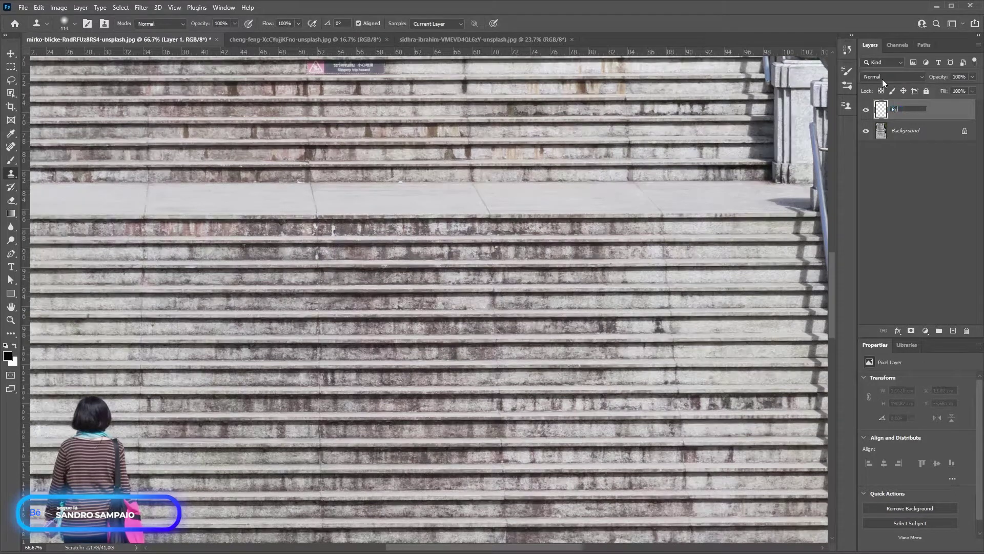
{"action": "type", "text": "toques"}
{"action": "key", "text": "Return"}
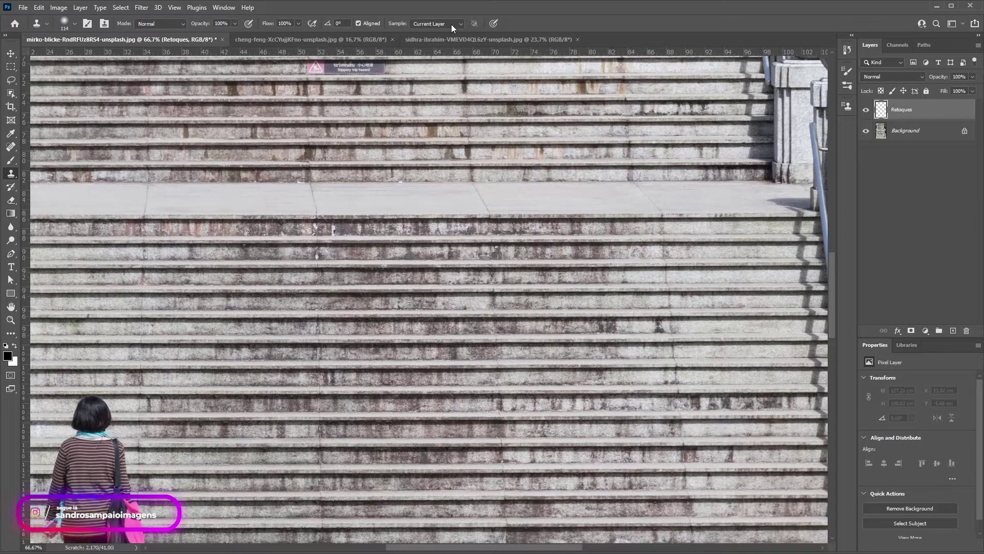
Test-clone the woman onto Retoques using Current & Below, then delete Retoques and duplicate the image to Layer 1.
{"action": "left_click", "coordinate": [94, 421], "text": "alt"}
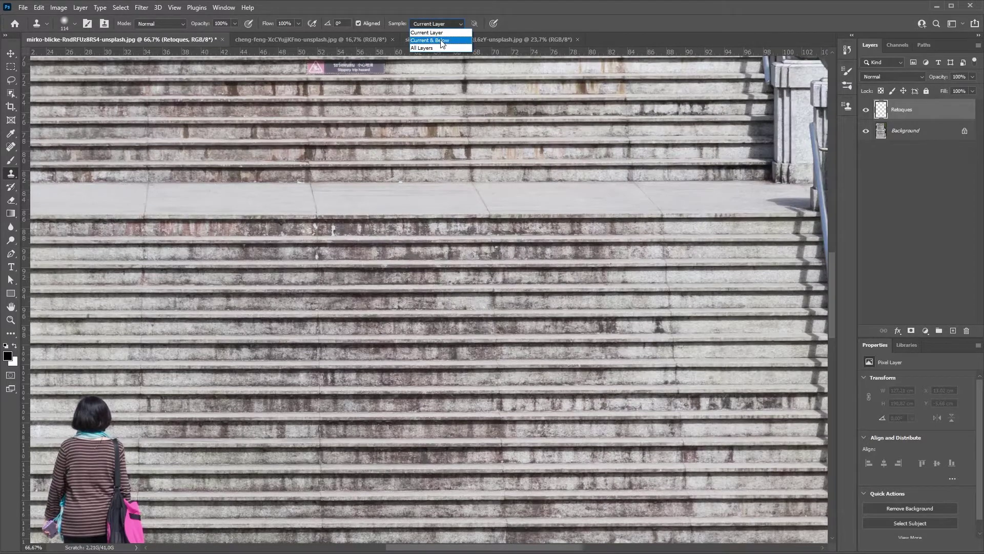
{"action": "left_click", "coordinate": [442, 41]}
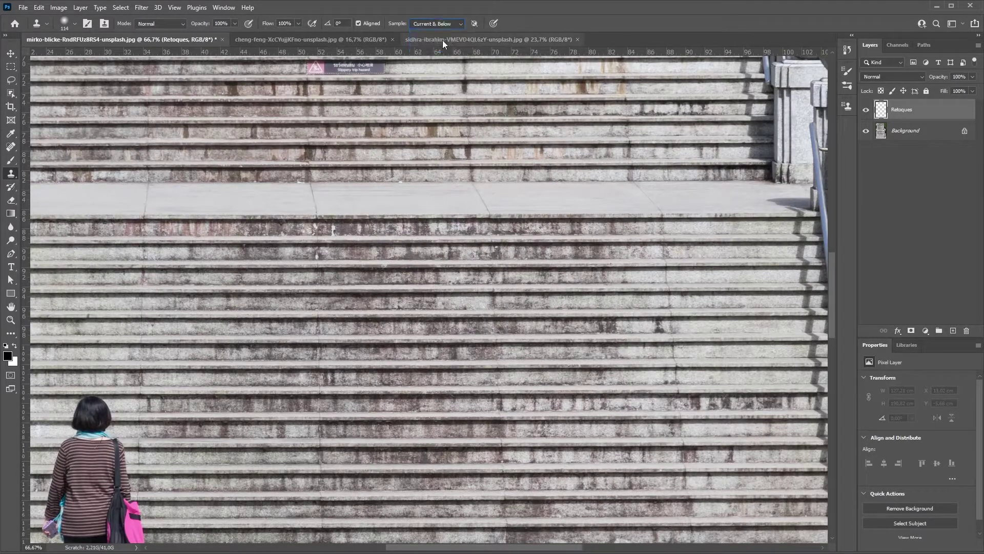
{"action": "left_click", "coordinate": [93, 417], "text": "alt"}
{"action": "left_click_drag", "start_coordinate": [279, 370], "coordinate": [269, 368]}
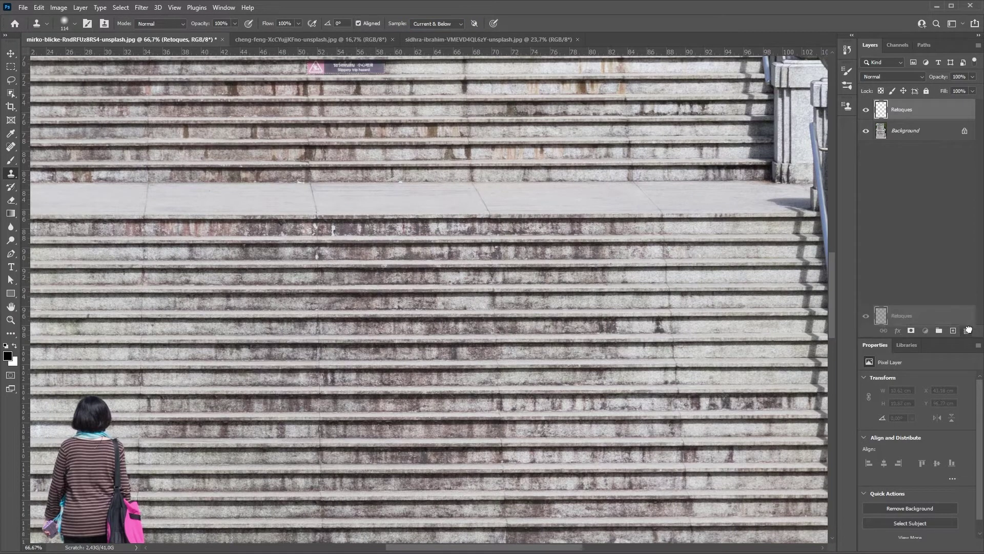
{"action": "left_click_drag", "start_coordinate": [902, 109], "coordinate": [966, 330]}
{"action": "key", "text": "ctrl+j"}
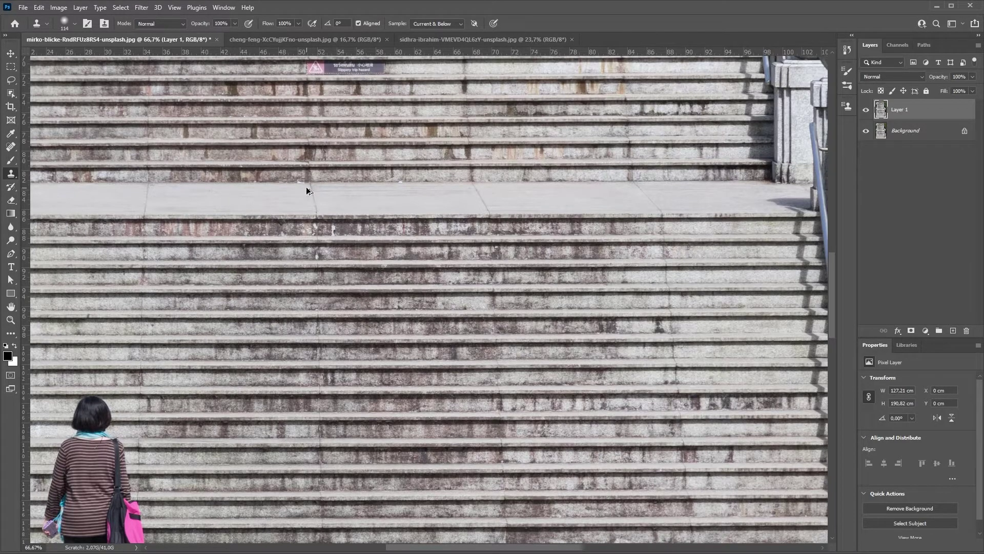
Alt+right-drag on the canvas to resize the clone brush to about 198 px with 57% hardness.
{"action": "mouse_move", "coordinate": [302, 192]}
{"action": "left_mouse_down"}
{"action": "mouse_move", "coordinate": [480, 192]}
{"action": "mouse_move", "coordinate": [297, 194]}
{"action": "left_mouse_up"}
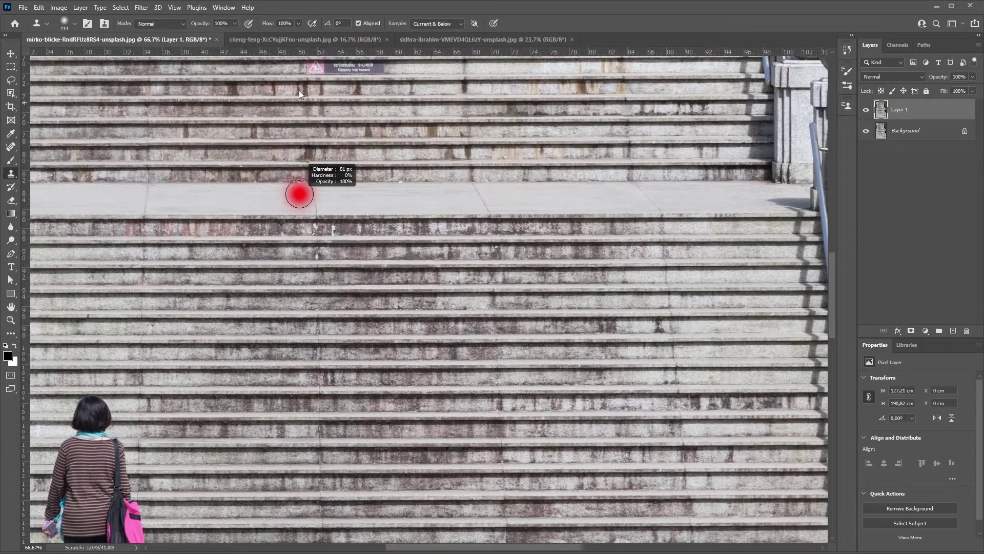
{"action": "left_click_drag", "start_coordinate": [299, 90], "coordinate": [301, 202]}
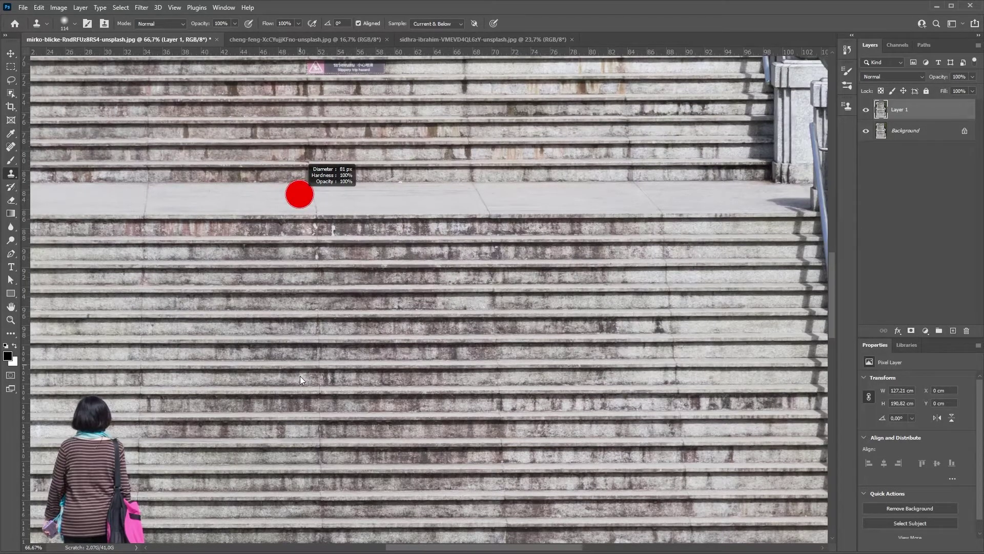
{"action": "left_click_drag", "start_coordinate": [300, 376], "coordinate": [435, 318]}
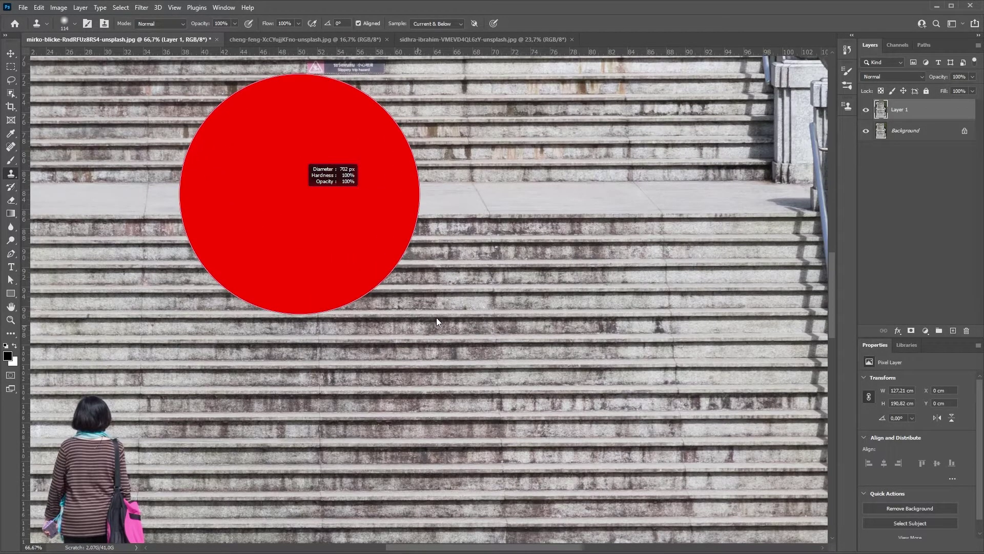
{"action": "left_click_drag", "start_coordinate": [435, 318], "coordinate": [336, 75]}
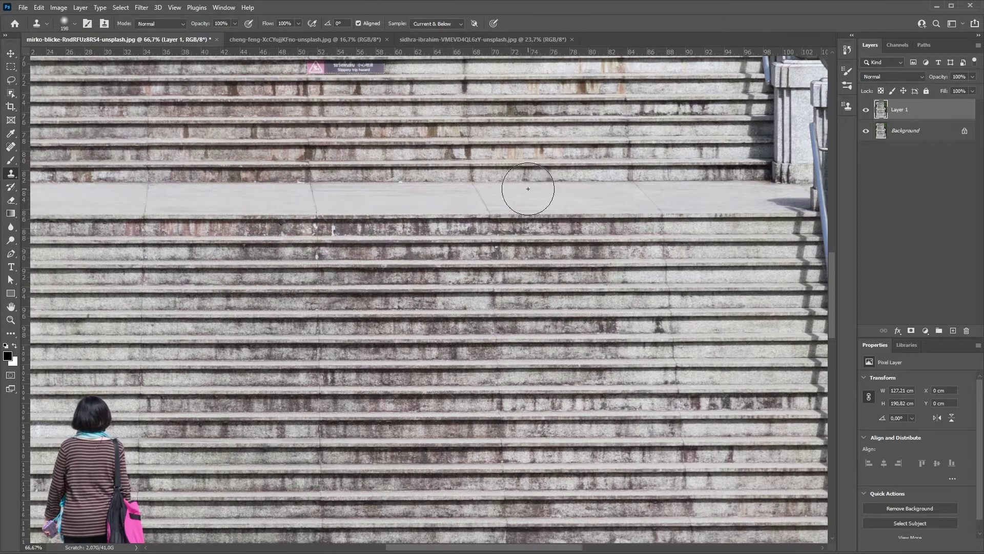
Zoom in on the railing plant and set a 100-hardness Clone Stamp brush of about 40 px.
{"action": "key", "text": "z"}
{"action": "mouse_move", "coordinate": [390, 422]}
{"action": "left_mouse_down"}
{"action": "mouse_move", "coordinate": [319, 423]}
{"action": "mouse_move", "coordinate": [359, 337]}
{"action": "mouse_move", "coordinate": [393, 355]}
{"action": "left_mouse_up"}
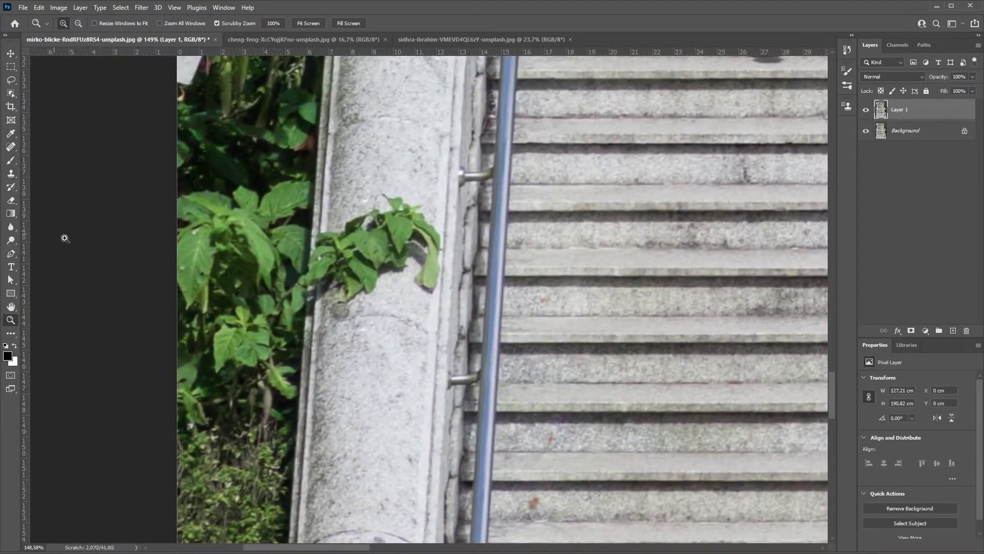
{"action": "key", "text": "s"}
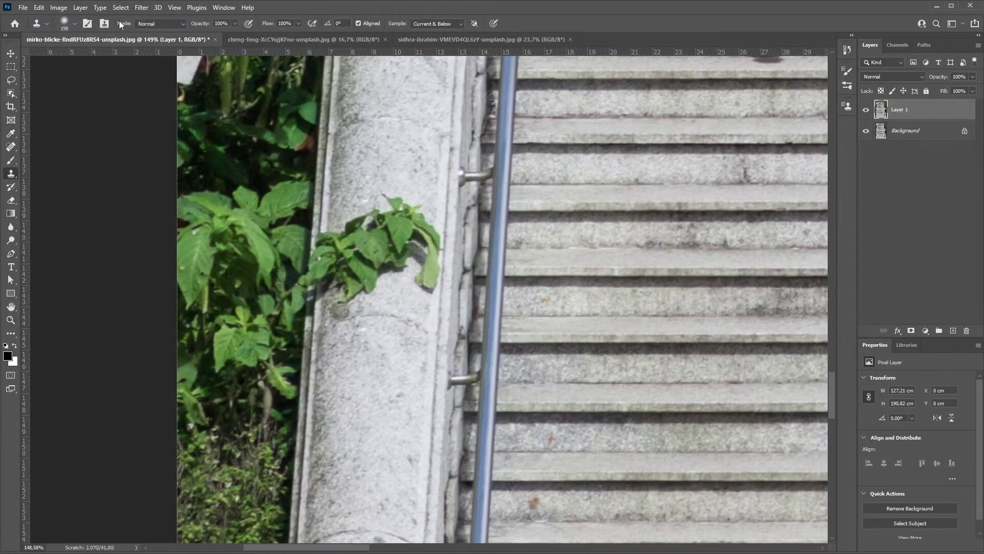
{"action": "left_click", "coordinate": [72, 29]}
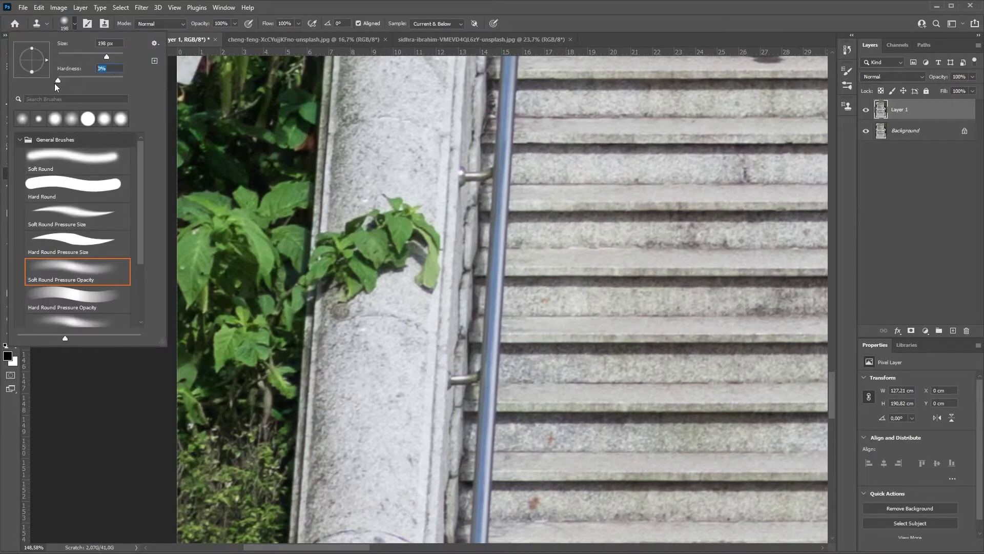
{"action": "type", "text": "100"}
{"action": "key", "text": "Return"}
{"action": "key", "text": "bracketleft"}
{"action": "key", "text": "bracketleft"}
{"action": "key", "text": "bracketleft"}
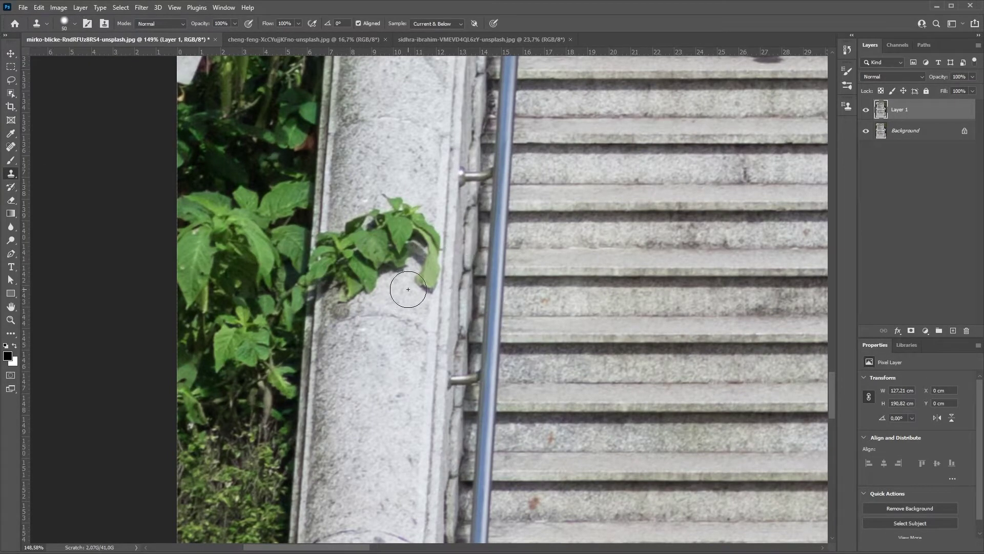
{"action": "key", "text": "bracketright"}
{"action": "key", "text": "bracketright"}
{"action": "key", "text": "bracketright"}
{"action": "key", "text": "bracketright"}
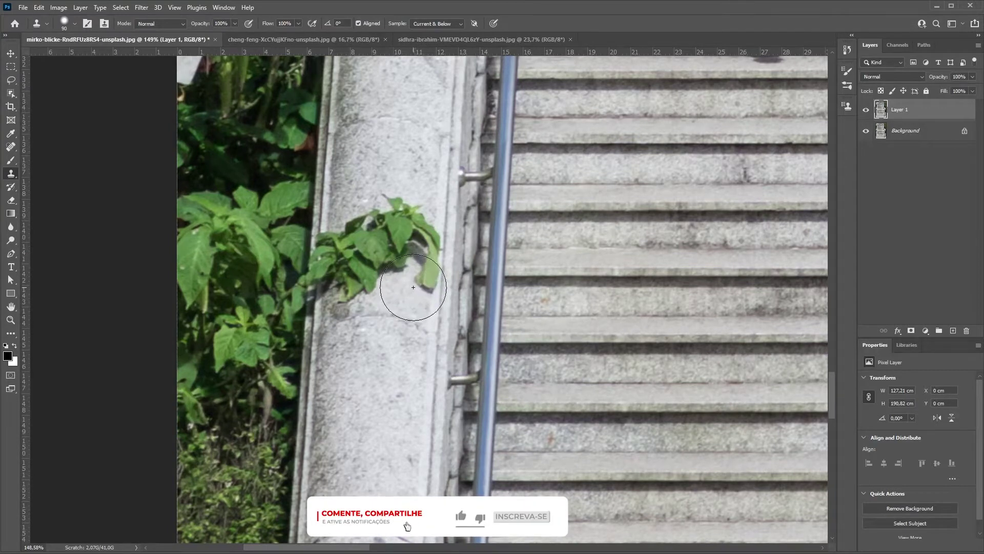
{"action": "key", "text": "bracketleft"}
{"action": "key", "text": "bracketleft"}
{"action": "key", "text": "bracketleft"}
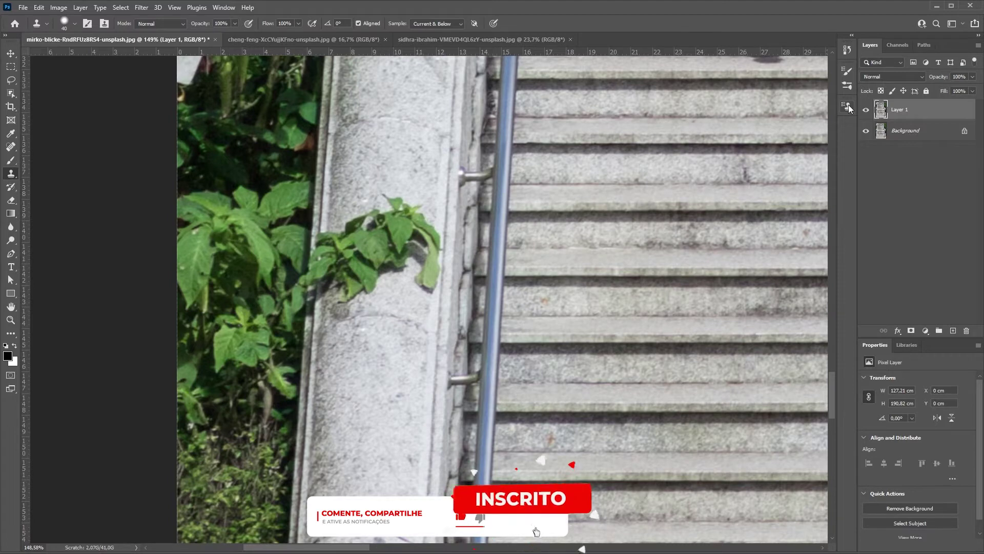
{"action": "left_click", "coordinate": [224, 8]}
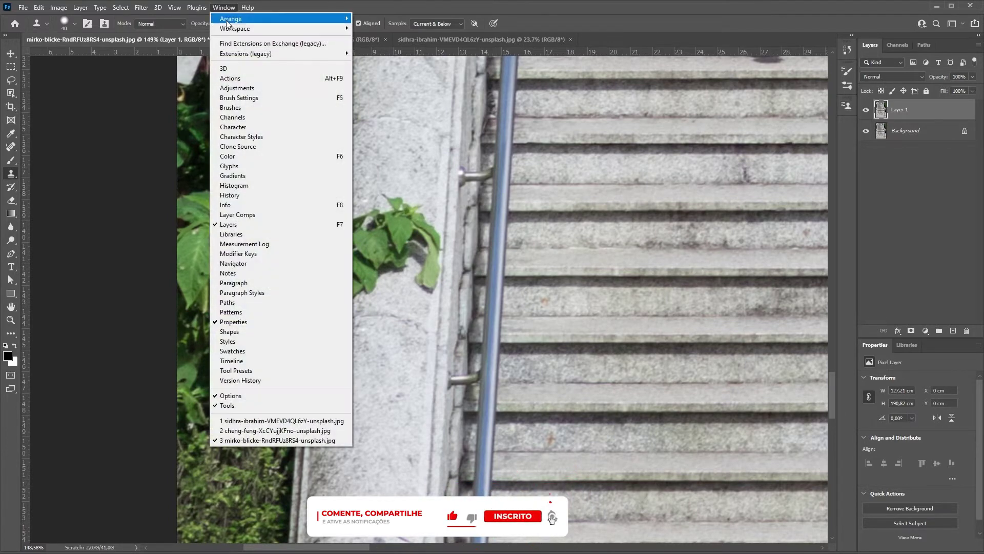
Show the Clone Source panel, sample clean wall texture, and toggle the overlay preview.
{"action": "left_click", "coordinate": [245, 147]}
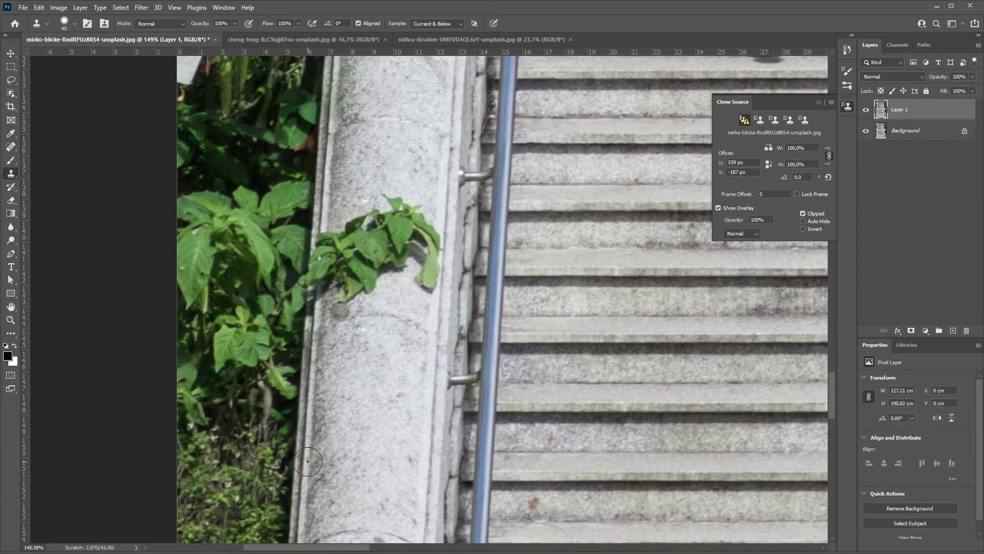
{"action": "key", "text": "alt"}
{"action": "left_click", "coordinate": [303, 463], "text": "alt"}
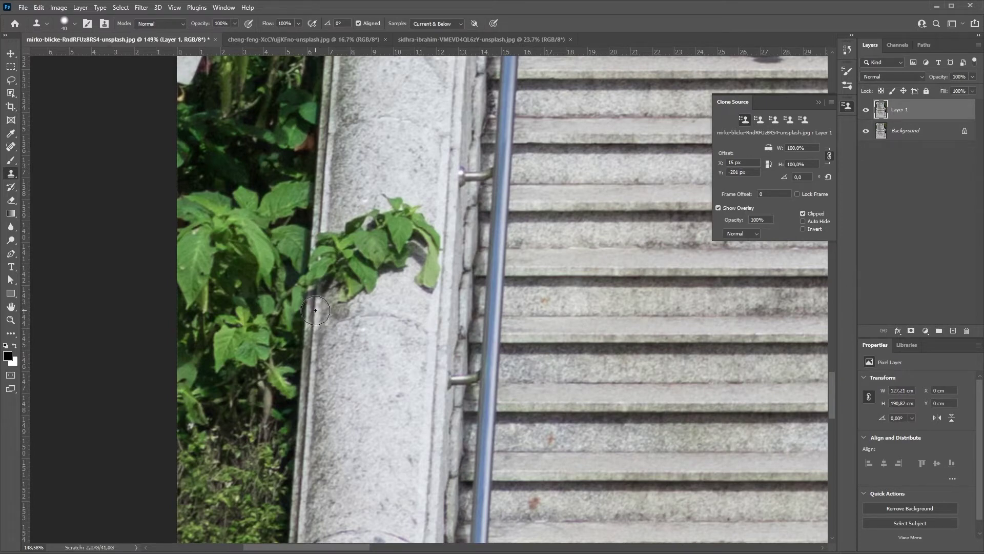
{"action": "left_click", "coordinate": [723, 208]}
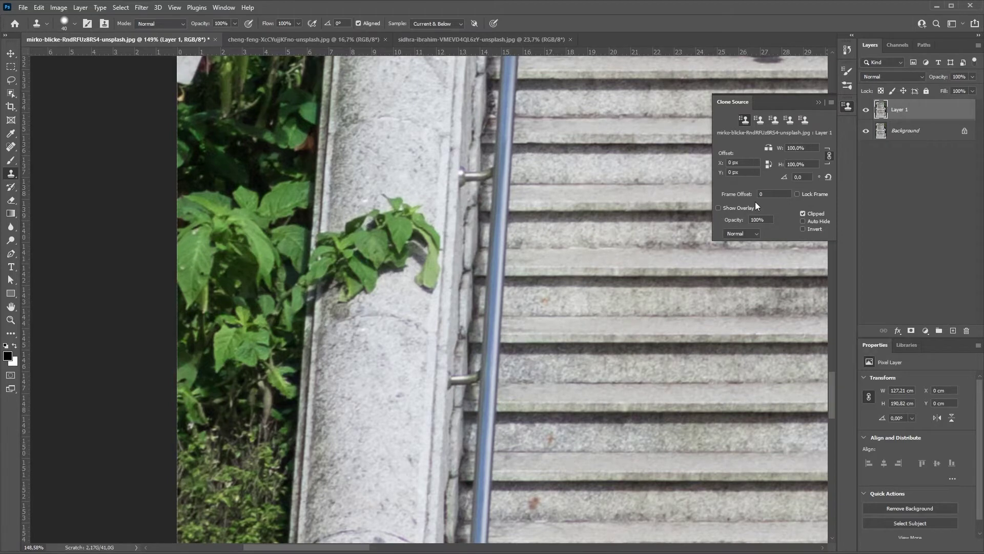
{"action": "left_click", "coordinate": [723, 209]}
Resample the wall and paint its texture over the plant leaves, then zoom out.
{"action": "left_click", "coordinate": [307, 412], "text": "alt"}
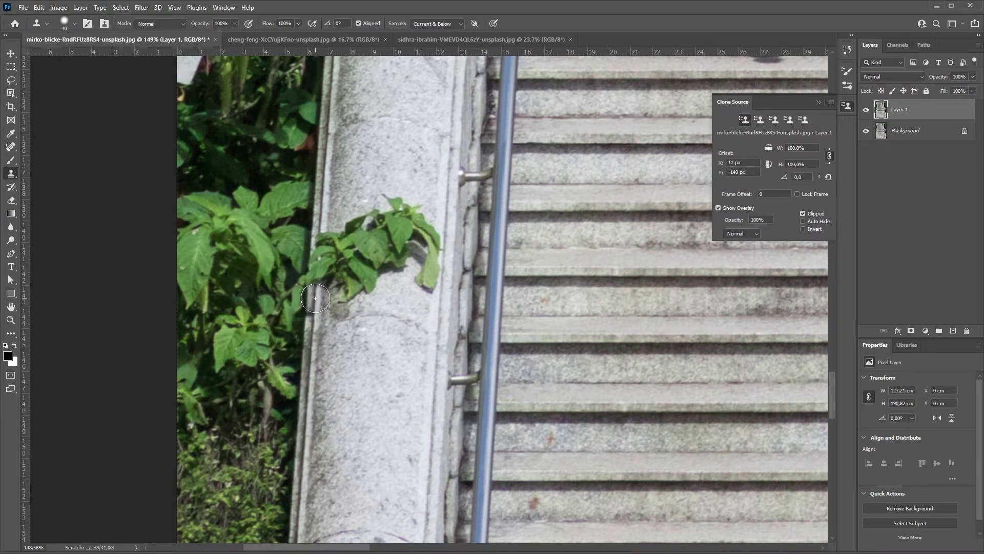
{"action": "mouse_move", "coordinate": [315, 297]}
{"action": "left_mouse_down"}
{"action": "mouse_move", "coordinate": [349, 228]}
{"action": "mouse_move", "coordinate": [398, 269]}
{"action": "mouse_move", "coordinate": [375, 201]}
{"action": "left_mouse_up"}
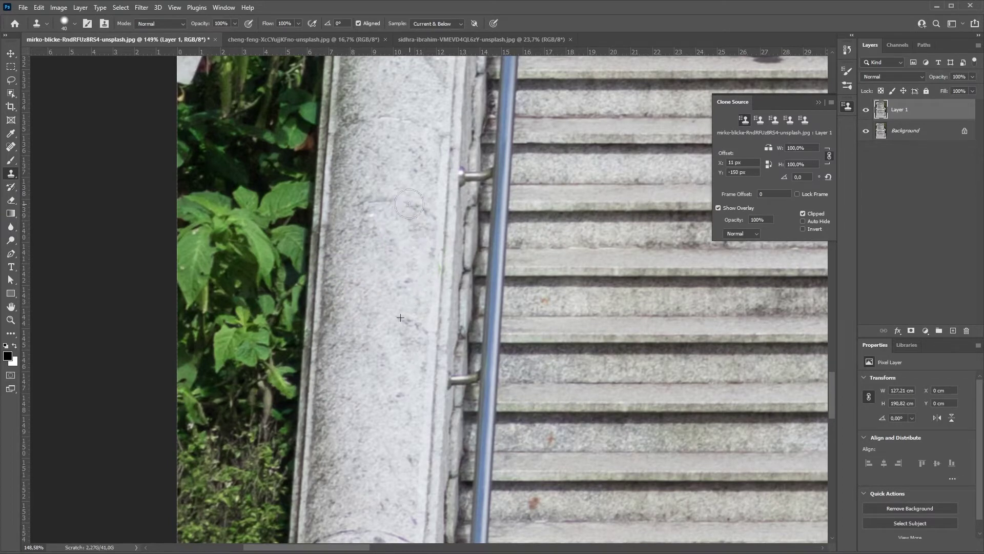
{"action": "key", "text": "z"}
{"action": "scroll", "coordinate": [410, 221], "scroll_direction": "down", "scroll_amount": 3}
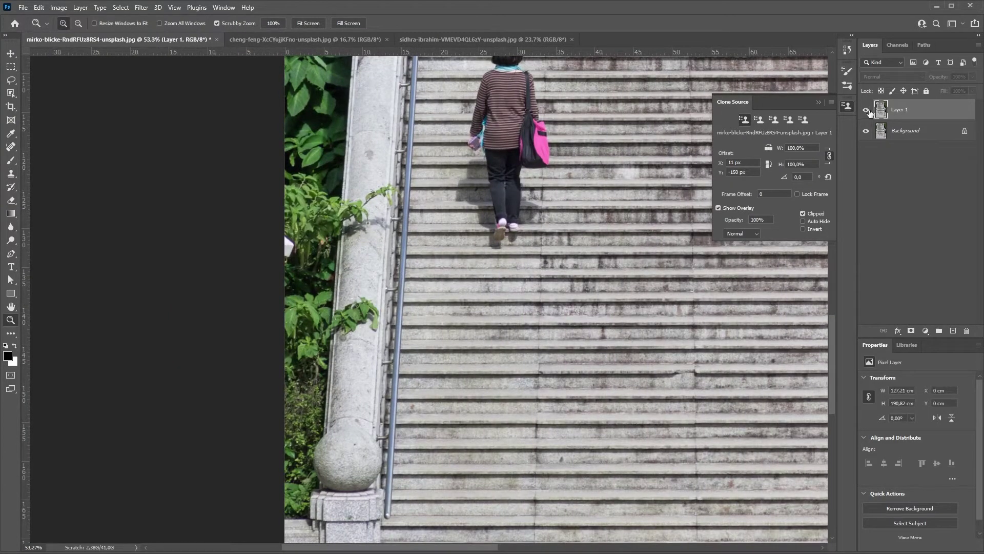
Select the woman on the stairs with Object Selection and add her shadow with the Lasso.
{"action": "mouse_move", "coordinate": [532, 211]}
{"action": "left_mouse_down"}
{"action": "mouse_move", "coordinate": [482, 322]}
{"action": "mouse_move", "coordinate": [507, 322]}
{"action": "left_mouse_up"}
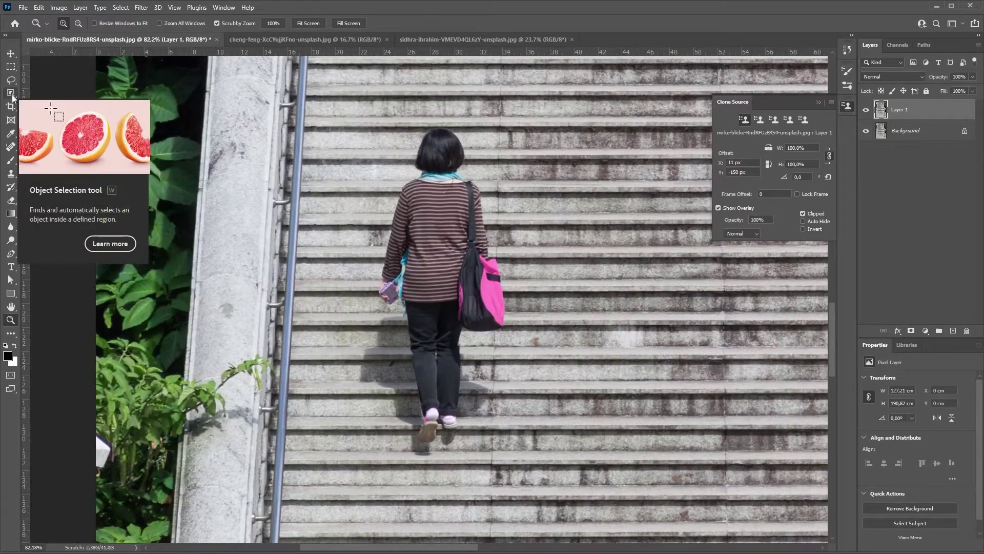
{"action": "left_click", "coordinate": [13, 95]}
{"action": "left_click_drag", "start_coordinate": [355, 120], "coordinate": [508, 453]}
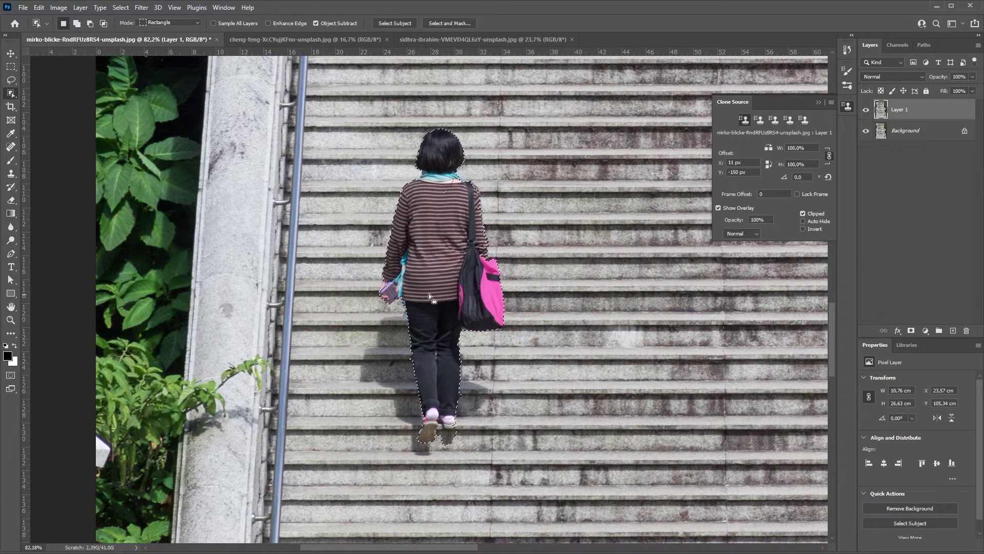
{"action": "key", "text": "l"}
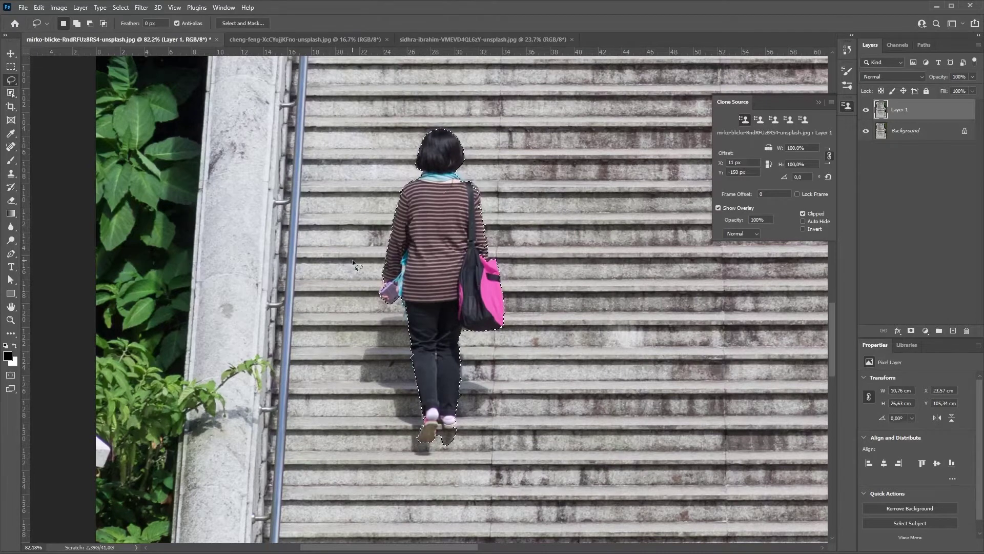
{"action": "mouse_move", "coordinate": [405, 310]}
{"action": "left_mouse_down"}
{"action": "mouse_move", "coordinate": [379, 316]}
{"action": "mouse_move", "coordinate": [477, 357]}
{"action": "mouse_move", "coordinate": [435, 311]}
{"action": "left_mouse_up"}
Expand the selection around the woman by 10 px.
{"action": "left_click", "coordinate": [121, 7]}
{"action": "mouse_move", "coordinate": [130, 162]}
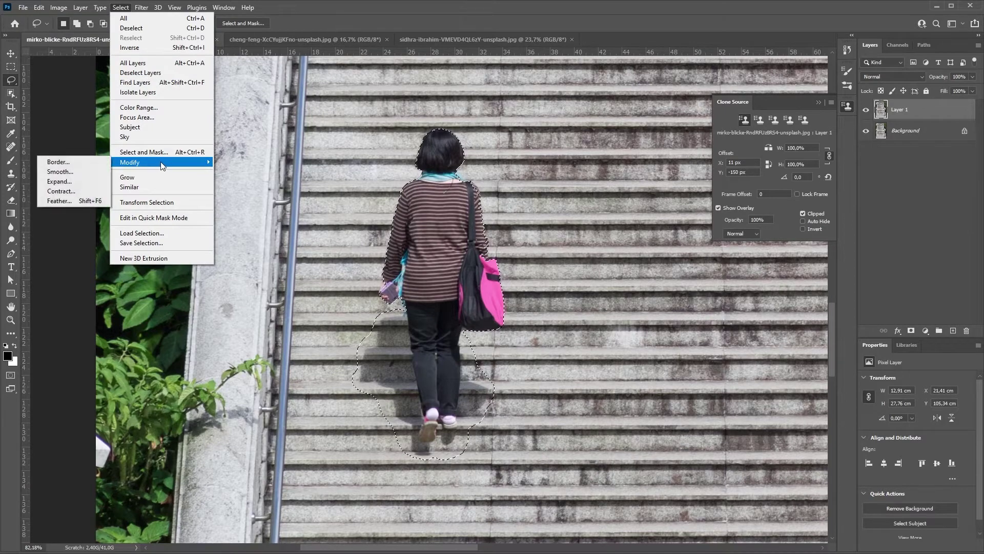
{"action": "left_click", "coordinate": [77, 180]}
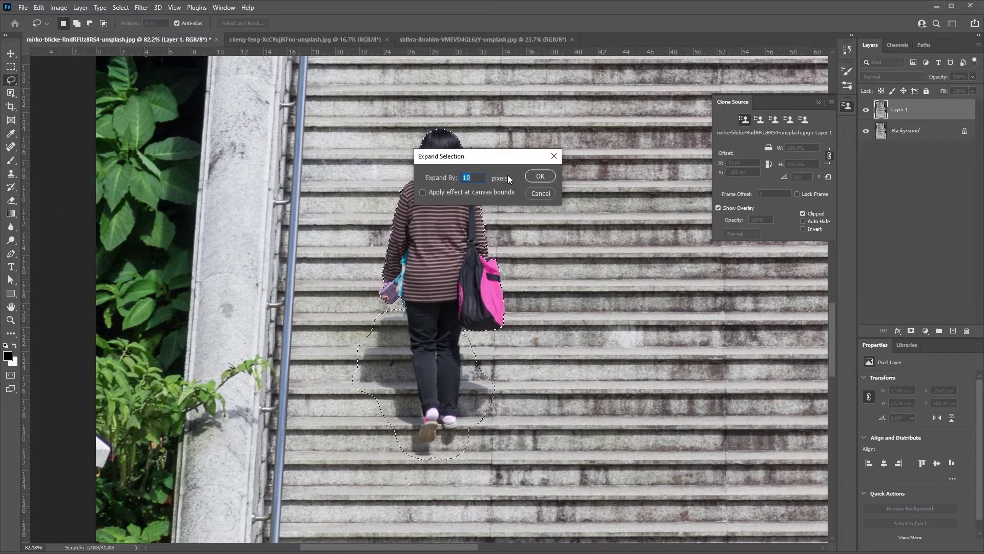
{"action": "key", "text": "Return"}
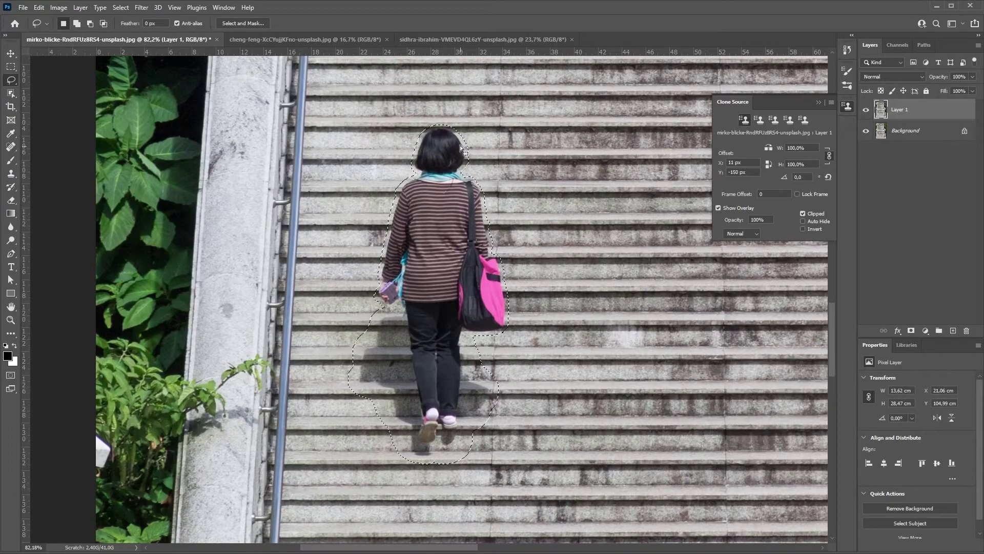
Content-aware fill the selection to erase the woman, deselect, and zoom in on the steps.
{"action": "left_click", "coordinate": [38, 7]}
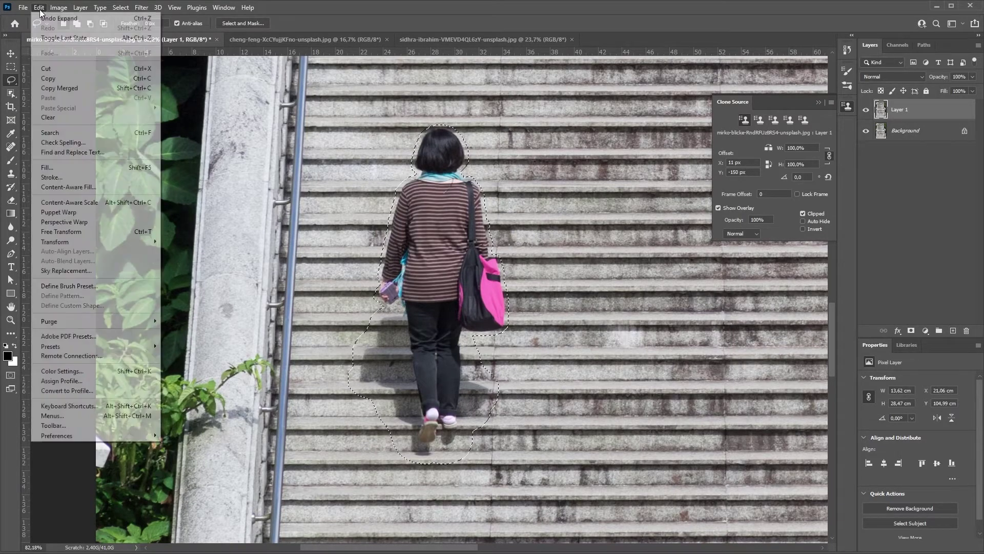
{"action": "left_click", "coordinate": [70, 169]}
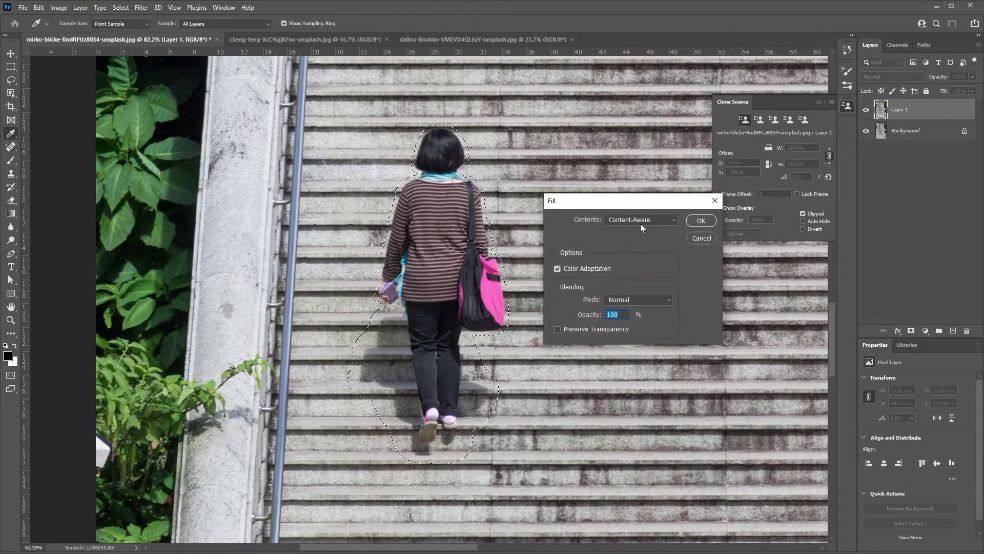
{"action": "left_click", "coordinate": [708, 222]}
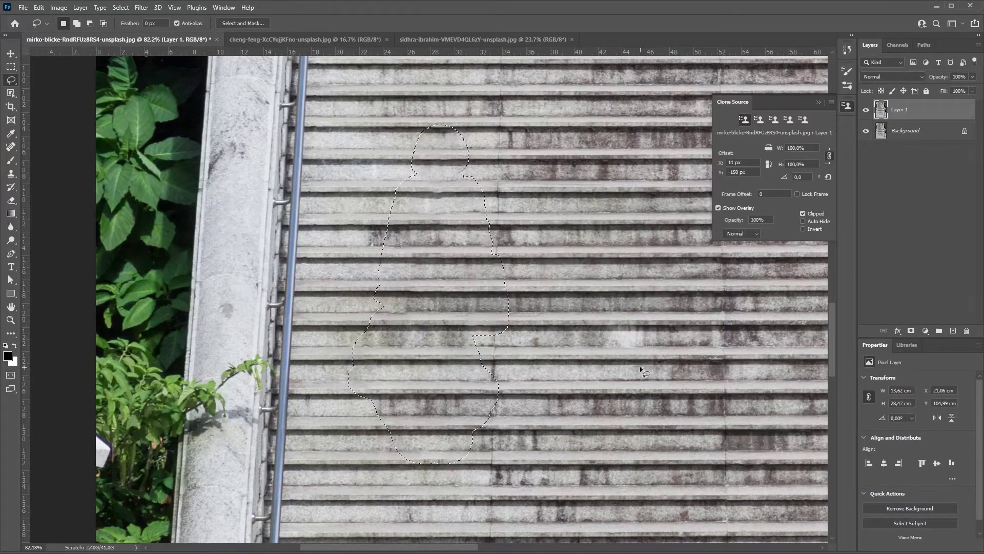
{"action": "key", "text": "ctrl+d"}
{"action": "key", "text": "z"}
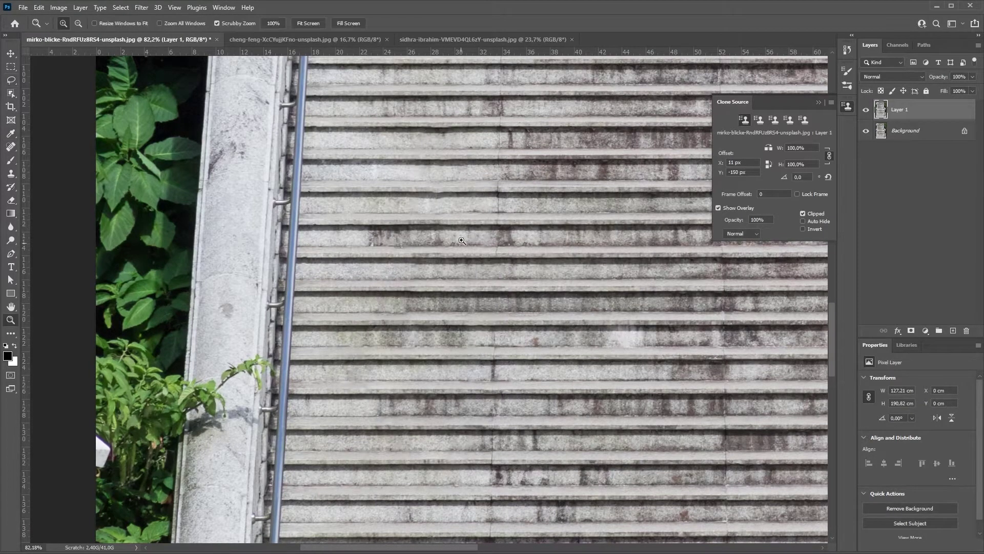
{"action": "left_click", "coordinate": [446, 176]}
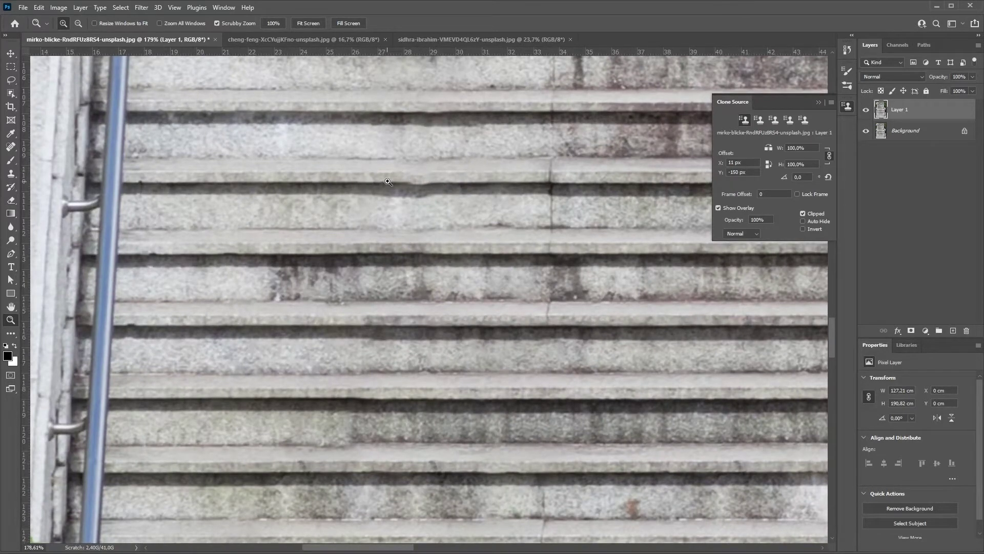
Smooth the kinked step edge with a smaller Clone Stamp brush sampled from clean stone.
{"action": "key", "text": "s"}
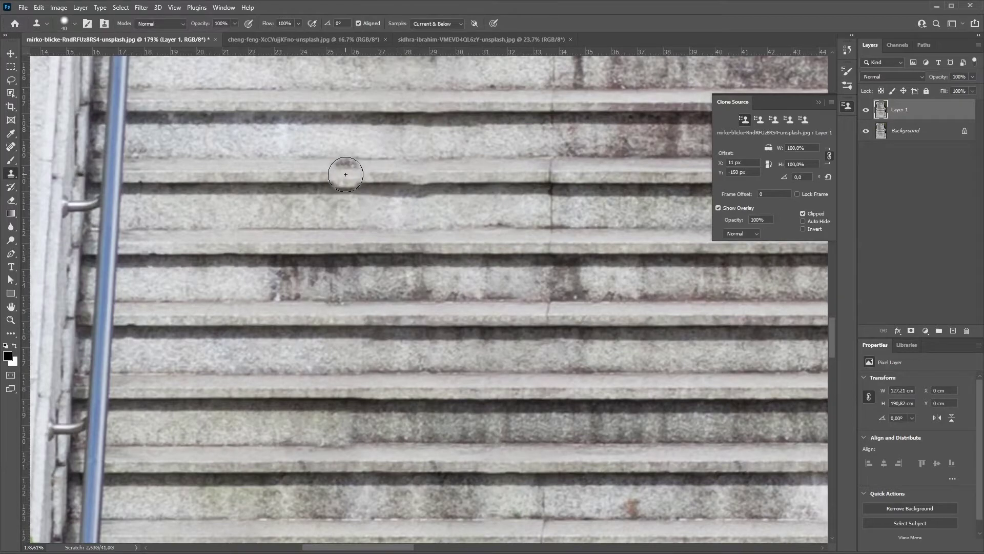
{"action": "mouse_move", "coordinate": [345, 171]}
{"action": "left_mouse_down"}
{"action": "mouse_move", "coordinate": [358, 193]}
{"action": "mouse_move", "coordinate": [379, 183]}
{"action": "left_mouse_up"}
{"action": "key", "text": "bracketleft"}
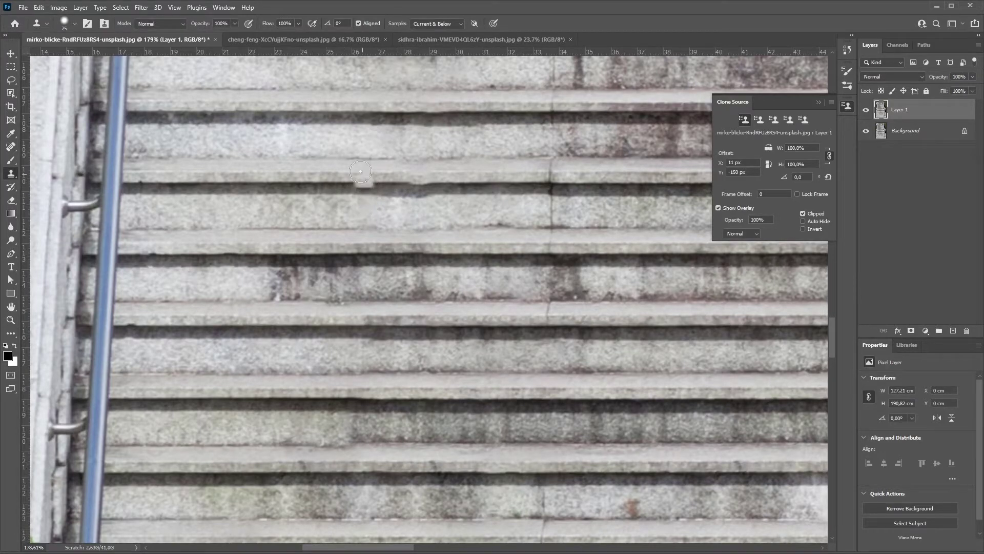
{"action": "left_click", "coordinate": [263, 182], "text": "alt"}
{"action": "left_click_drag", "start_coordinate": [410, 181], "coordinate": [374, 230]}
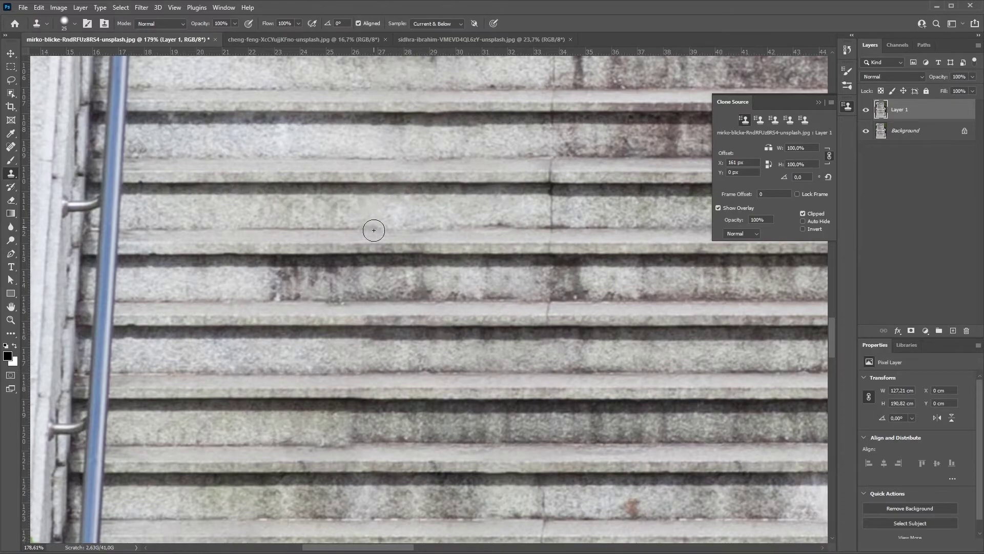
Zoom in on the chipped step edge and repaint it with stone cloned from an intact edge.
{"action": "key", "text": "z"}
{"action": "mouse_move", "coordinate": [373, 230]}
{"action": "left_mouse_down"}
{"action": "mouse_move", "coordinate": [486, 239]}
{"action": "mouse_move", "coordinate": [546, 276]}
{"action": "left_mouse_up"}
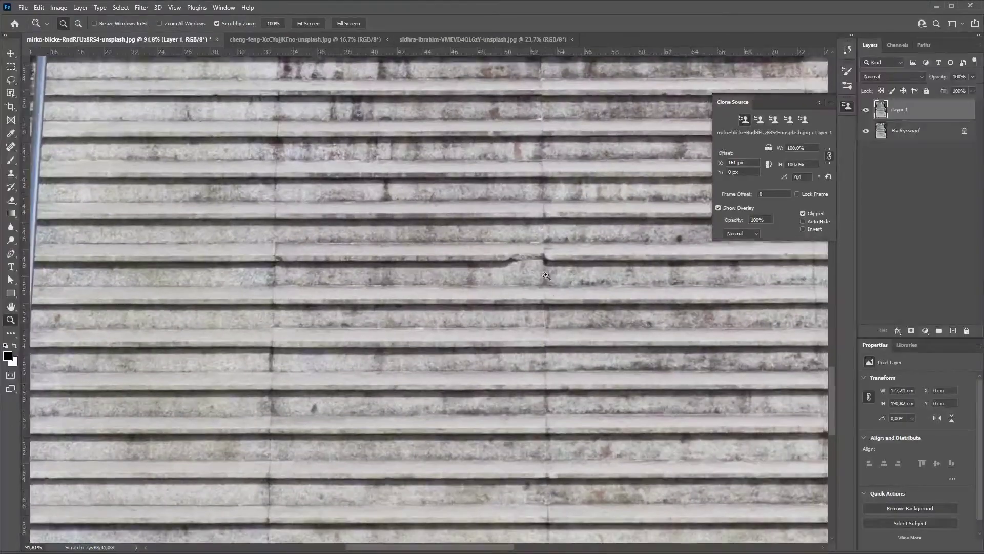
{"action": "left_click", "coordinate": [547, 276]}
{"action": "key", "text": "Tab"}
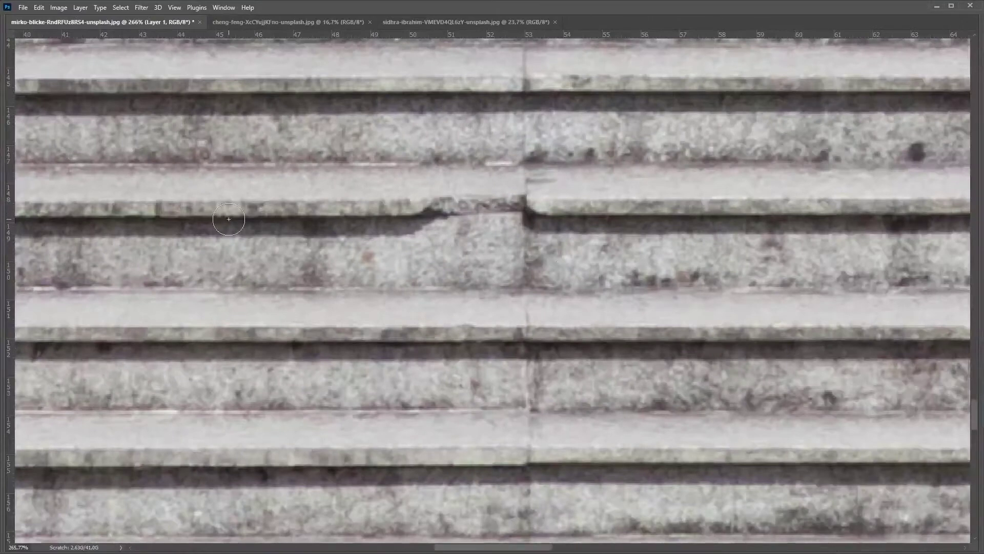
{"action": "key", "text": "alt"}
{"action": "left_click", "coordinate": [190, 215], "text": "alt"}
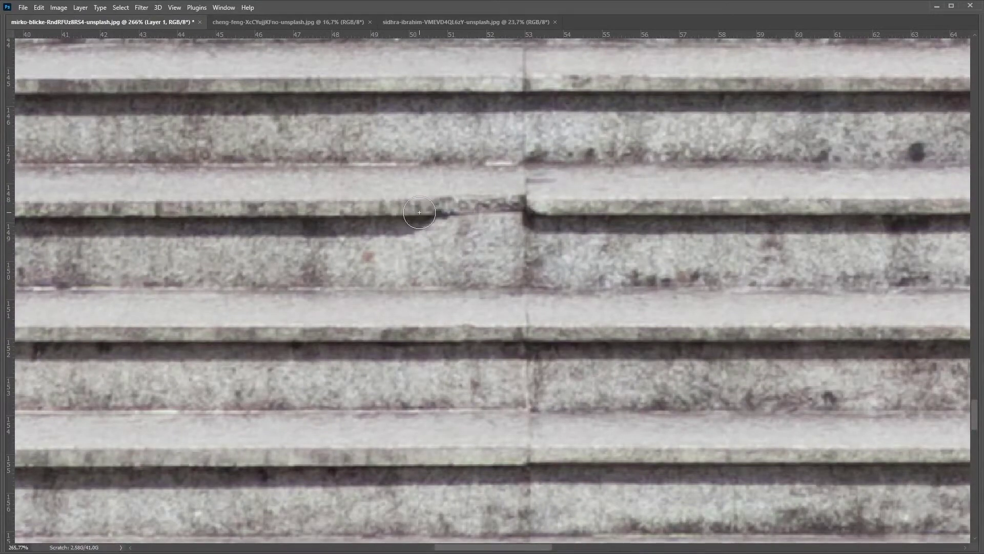
{"action": "left_click_drag", "start_coordinate": [422, 214], "coordinate": [503, 213]}
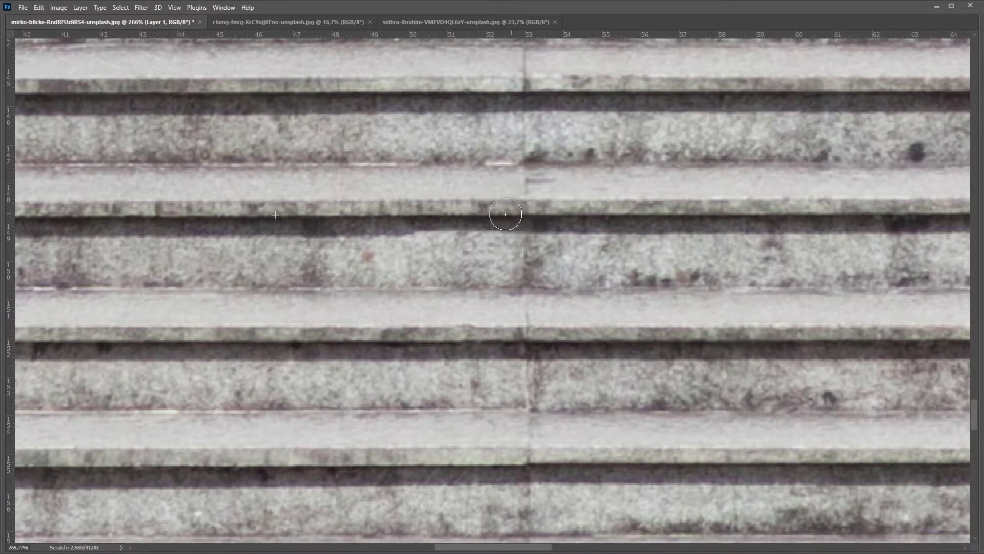
{"action": "scroll", "coordinate": [541, 242], "scroll_direction": "down", "scroll_amount": 5}
Find the 'Slippery trip hazard' sign and clone stone from the step above over it.
{"action": "left_click_drag", "start_coordinate": [694, 203], "coordinate": [618, 368]}
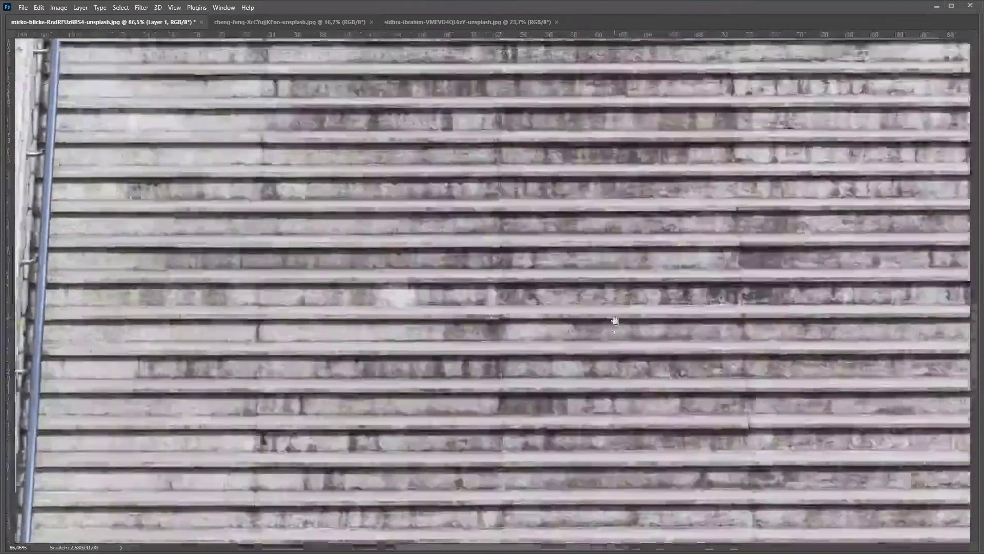
{"action": "scroll", "coordinate": [618, 367], "scroll_direction": "up", "scroll_amount": 5}
{"action": "scroll", "coordinate": [620, 357], "scroll_direction": "up", "scroll_amount": 2}
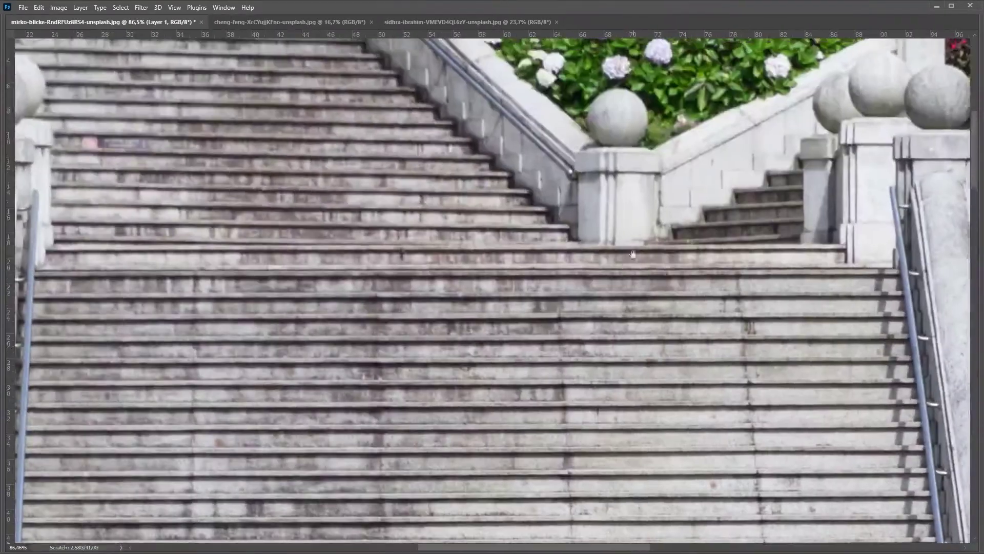
{"action": "scroll", "coordinate": [620, 357], "scroll_direction": "up", "scroll_amount": 3}
{"action": "left_click_drag", "start_coordinate": [620, 356], "coordinate": [610, 209]}
{"action": "scroll", "coordinate": [568, 205], "scroll_direction": "down", "scroll_amount": 4}
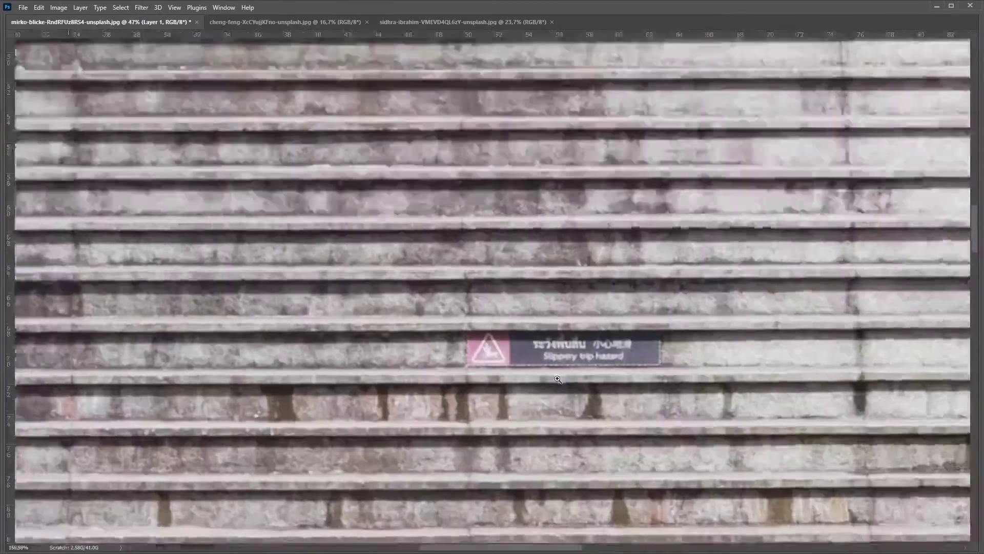
{"action": "scroll", "coordinate": [506, 417], "scroll_direction": "up", "scroll_amount": 9}
{"action": "key", "text": "alt"}
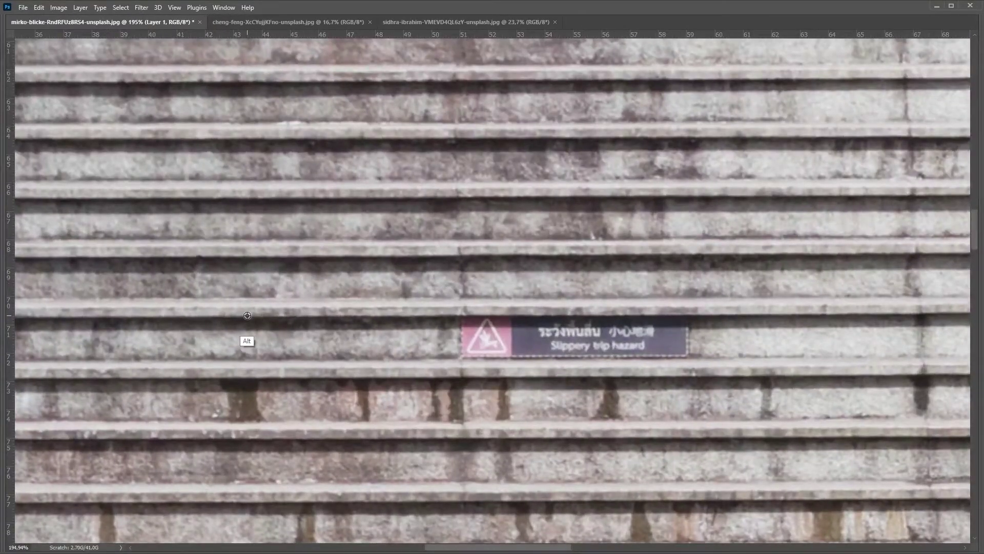
{"action": "left_click", "coordinate": [247, 316], "text": "alt"}
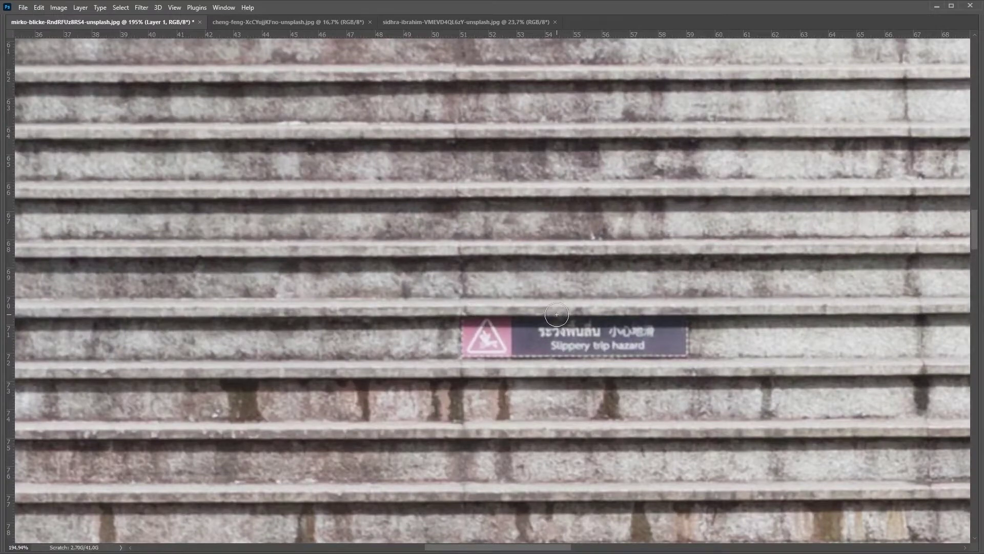
{"action": "left_click_drag", "start_coordinate": [557, 315], "coordinate": [687, 333]}
{"action": "scroll", "coordinate": [559, 346], "scroll_direction": "down", "scroll_amount": 5}
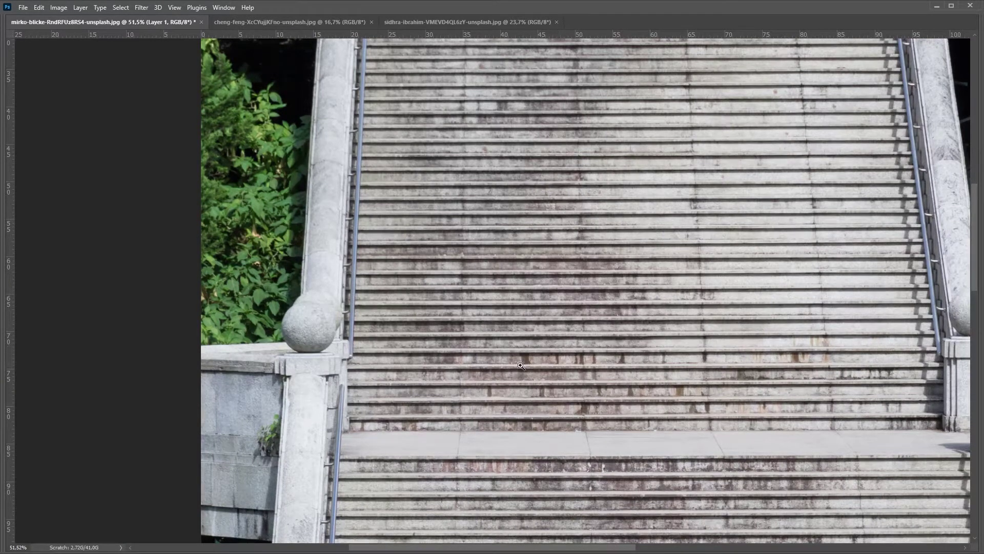
Toggle Layer 1 to compare retouched and original stairs, then switch to the water-lily photo.
{"action": "scroll", "coordinate": [683, 311], "scroll_direction": "down", "scroll_amount": 3}
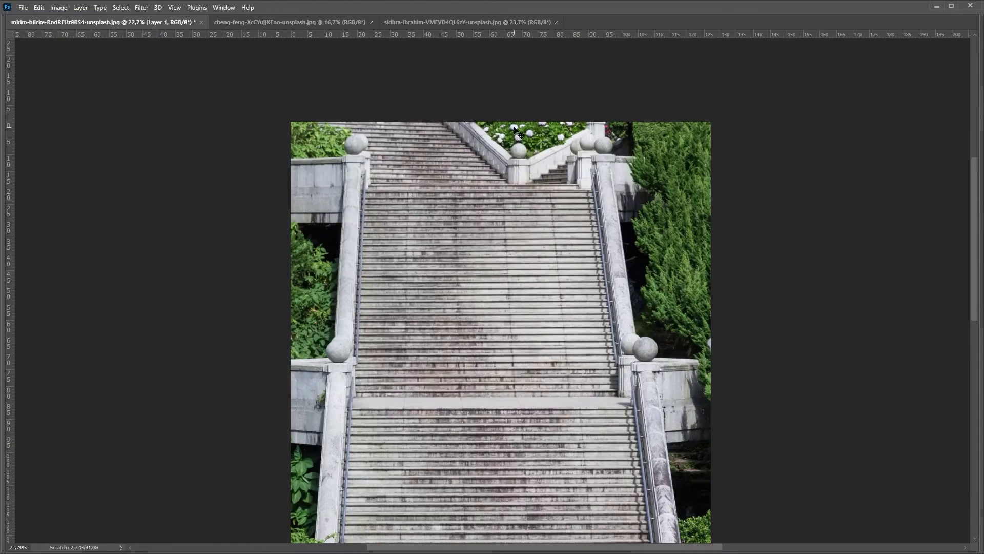
{"action": "key", "text": "Tab"}
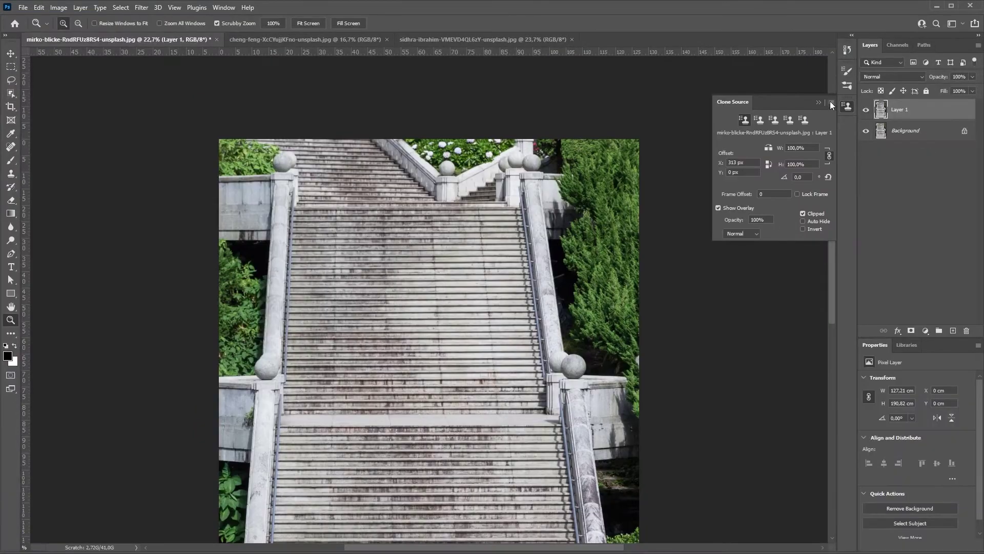
{"action": "left_click", "coordinate": [818, 102]}
{"action": "left_click", "coordinate": [866, 110]}
{"action": "mouse_move", "coordinate": [576, 290]}
{"action": "left_mouse_down"}
{"action": "mouse_move", "coordinate": [570, 271]}
{"action": "mouse_move", "coordinate": [647, 136]}
{"action": "left_mouse_up"}
{"action": "left_click", "coordinate": [865, 110]}
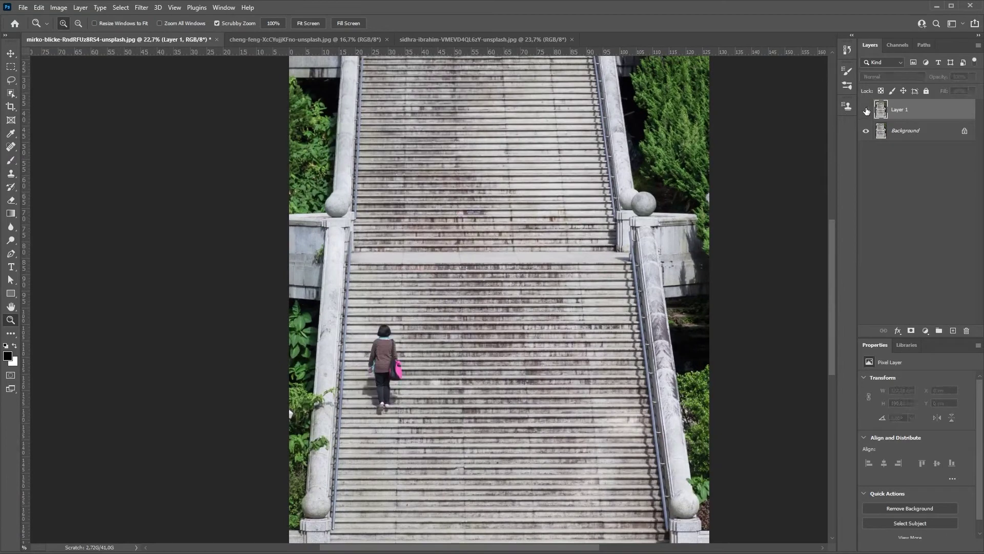
{"action": "left_click", "coordinate": [866, 110]}
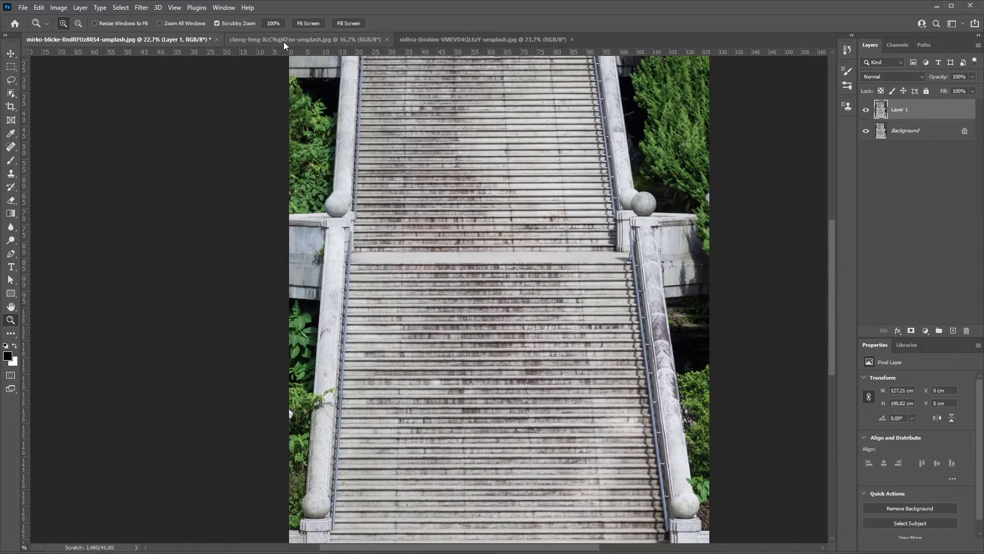
{"action": "left_click", "coordinate": [287, 41]}
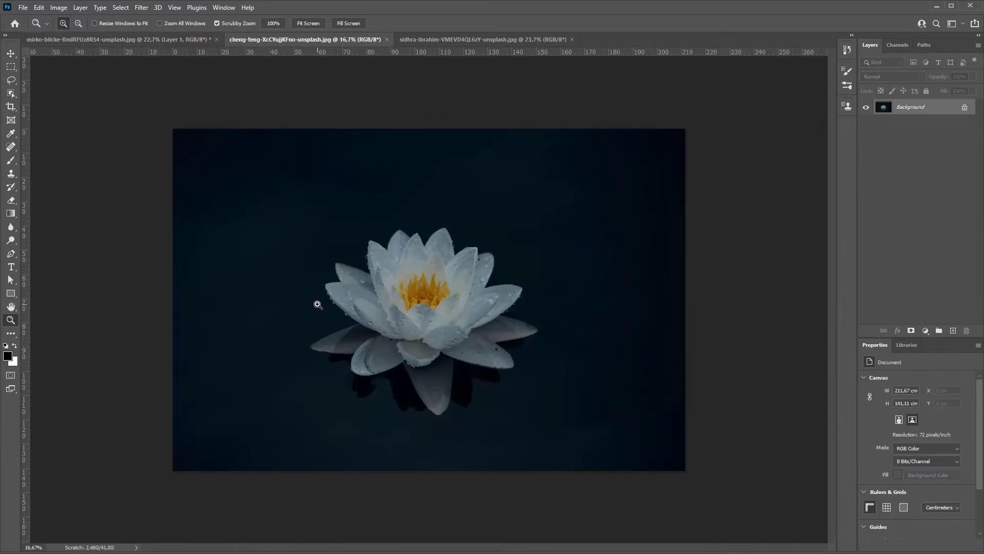
Float the Clone Source panel and set the second source to 130% scale.
{"action": "left_click", "coordinate": [847, 107]}
{"action": "left_click_drag", "start_coordinate": [790, 102], "coordinate": [647, 101]}
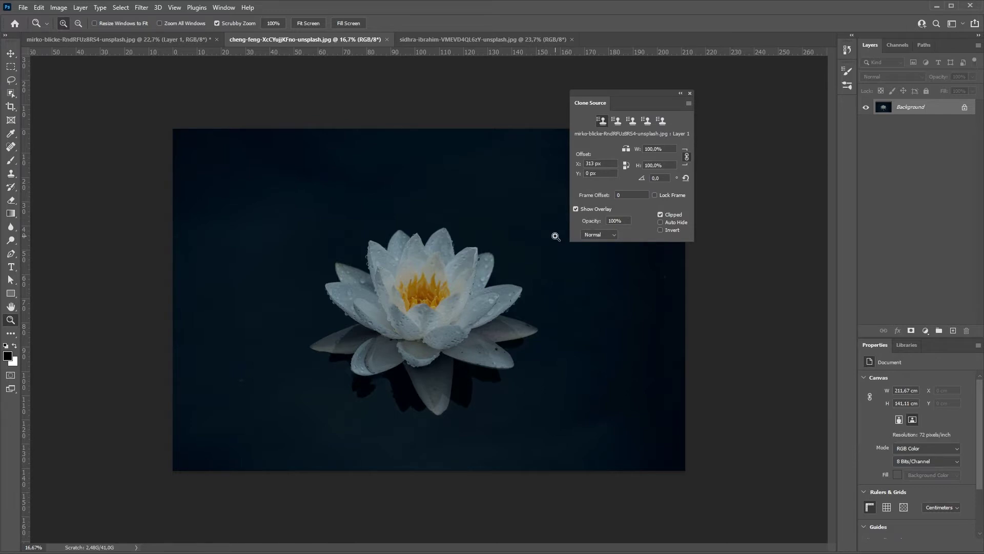
{"action": "left_click", "coordinate": [617, 122]}
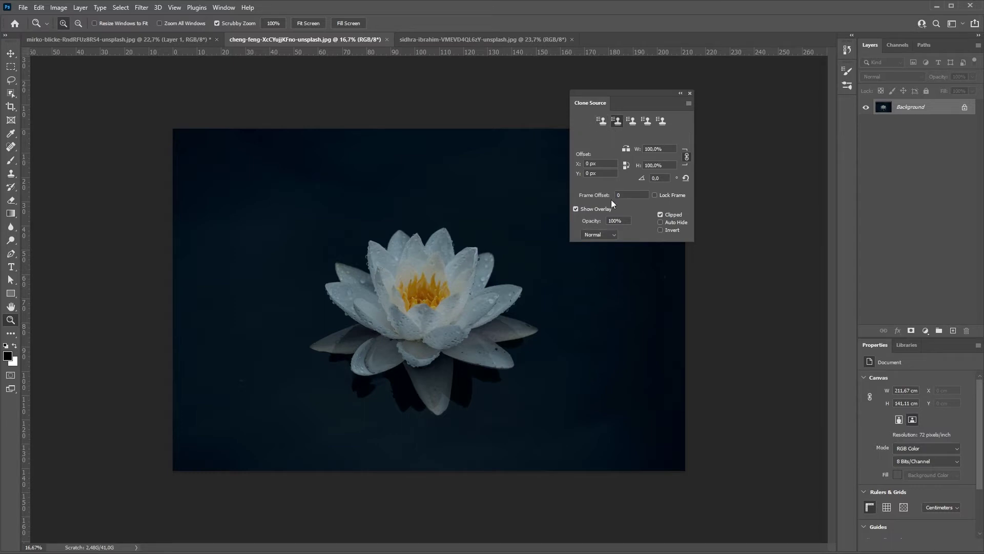
{"action": "type", "text": "130"}
{"action": "key", "text": "Return"}
Scale the third and fourth clone sources to 50% and 30%, then reselect the 130% source.
{"action": "left_click", "coordinate": [635, 123]}
{"action": "type", "text": "50"}
{"action": "key", "text": "Return"}
{"action": "type", "text": "30"}
{"action": "key", "text": "Return"}
{"action": "left_click", "coordinate": [614, 122]}
{"action": "left_click", "coordinate": [659, 124]}
{"action": "left_click", "coordinate": [601, 121]}
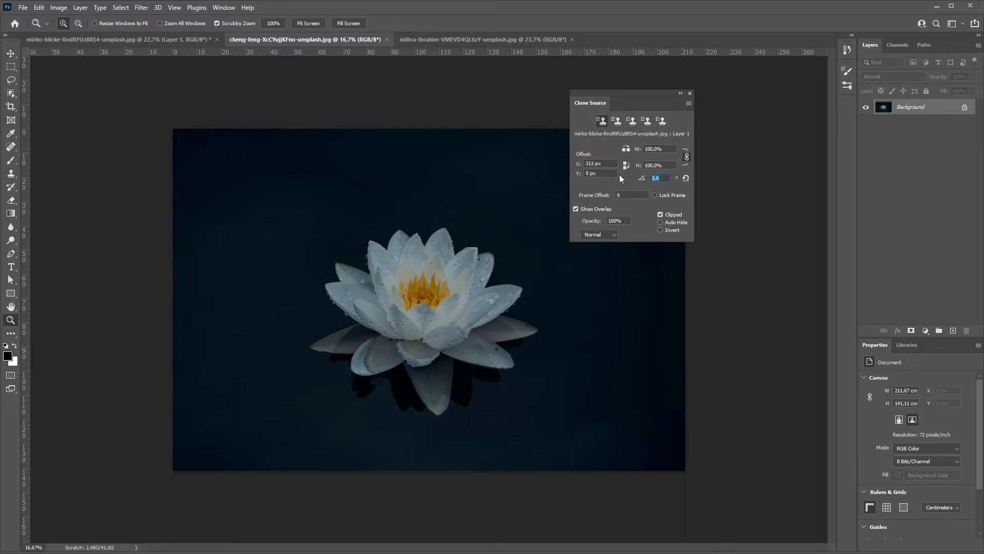
{"action": "left_click", "coordinate": [619, 122]}
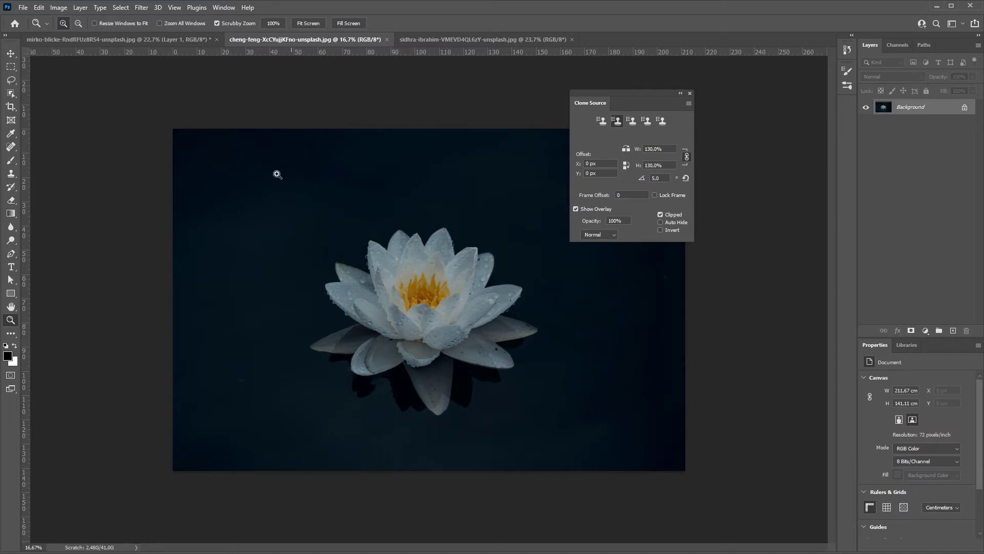
With a 500 px Clone Stamp, sample the lily centre and paint enlarged lilies into both bottom corners.
{"action": "key", "text": "s"}
{"action": "left_click", "coordinate": [75, 24]}
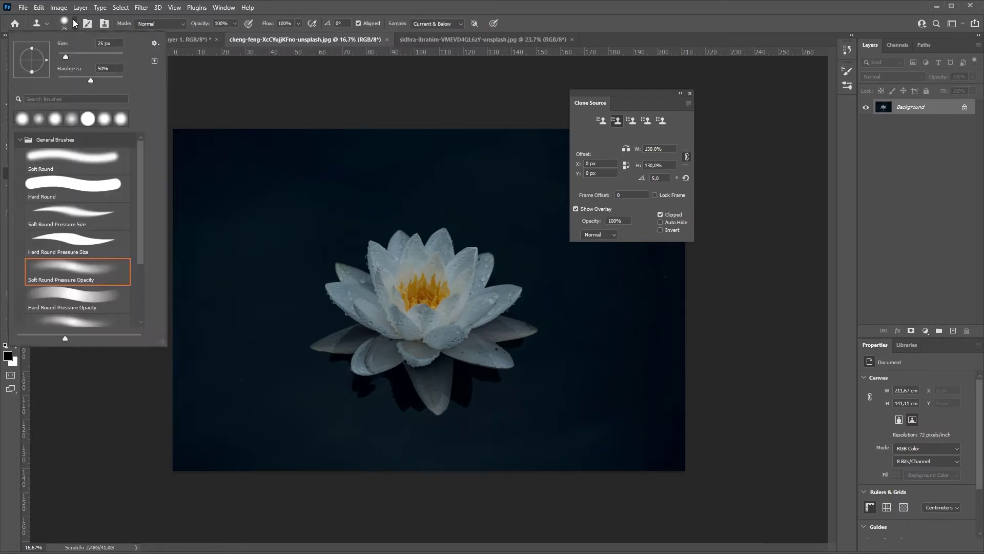
{"action": "type", "text": "0"}
{"action": "left_click", "coordinate": [449, 143]}
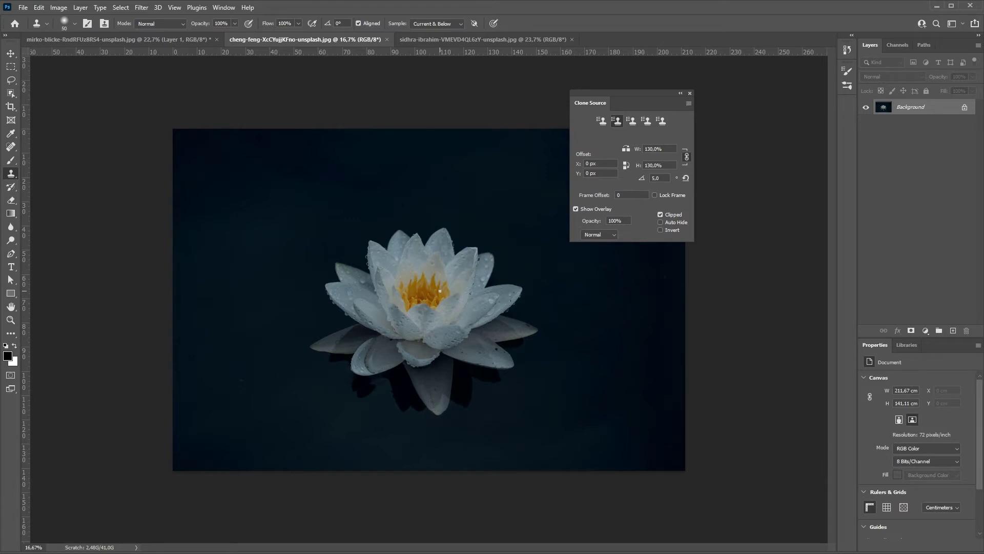
{"action": "key", "text": "bracketright"}
{"action": "key", "text": "bracketright"}
{"action": "key", "text": "bracketright"}
{"action": "left_click", "coordinate": [421, 289], "text": "alt"}
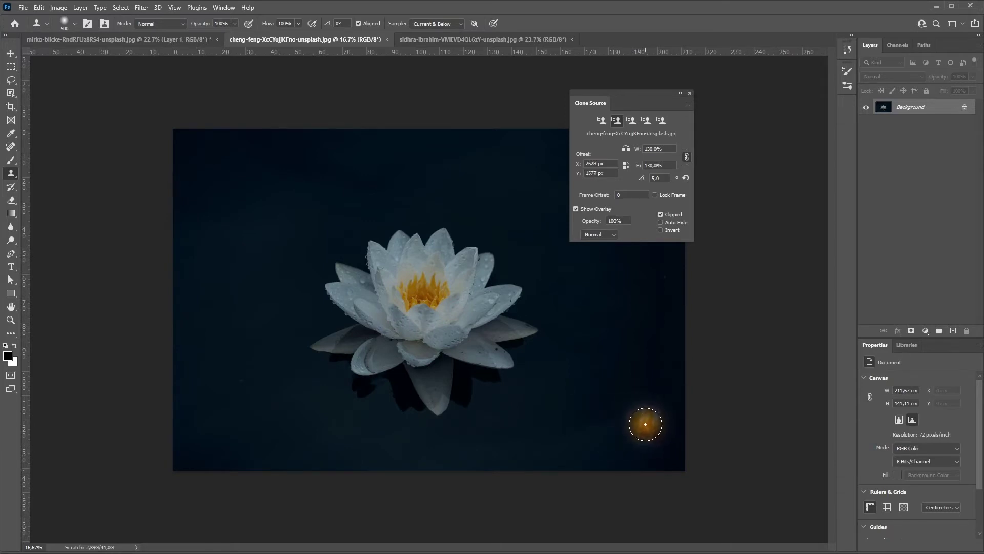
{"action": "mouse_move", "coordinate": [650, 430]}
{"action": "left_mouse_down"}
{"action": "mouse_move", "coordinate": [631, 362]}
{"action": "mouse_move", "coordinate": [566, 422]}
{"action": "mouse_move", "coordinate": [677, 477]}
{"action": "left_mouse_up"}
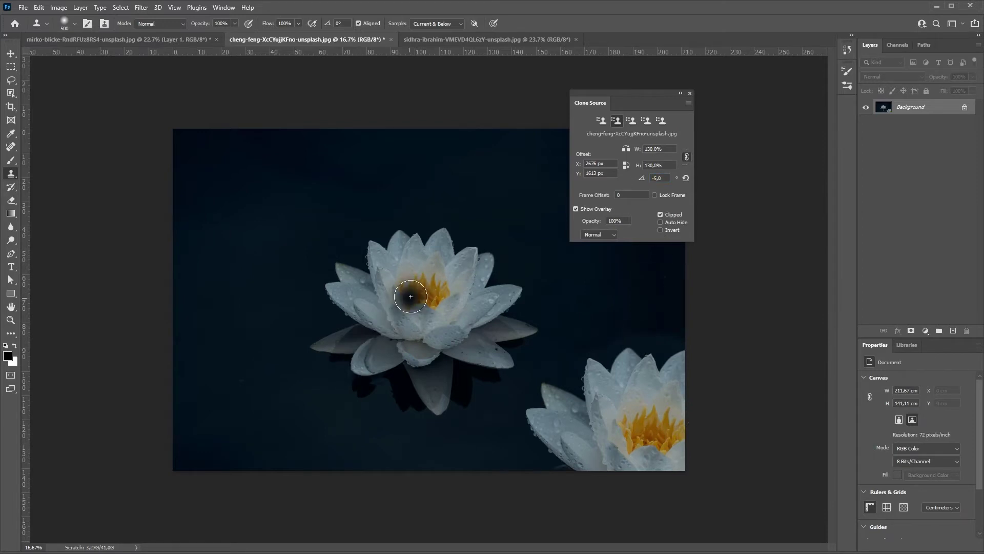
{"action": "left_click", "coordinate": [429, 285], "text": "alt"}
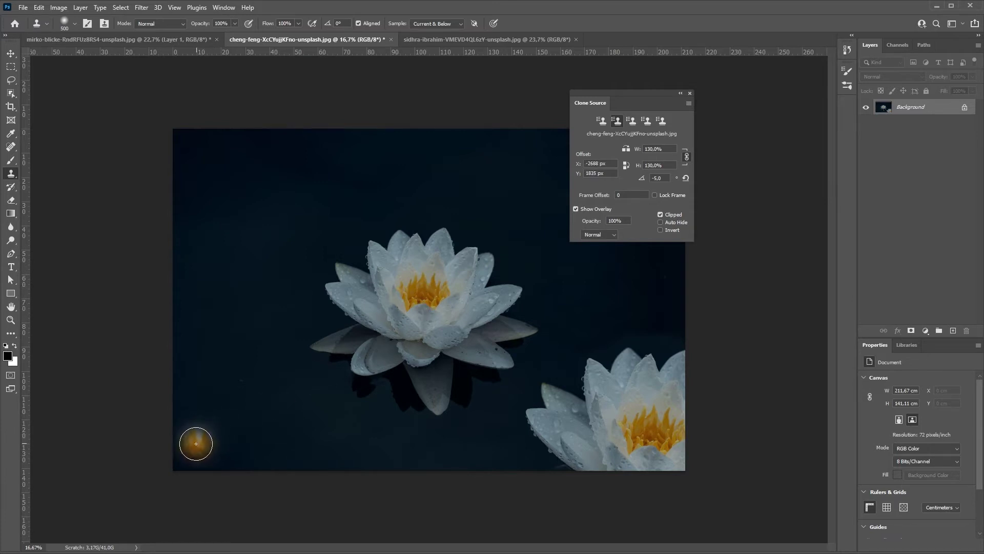
{"action": "mouse_move", "coordinate": [192, 439]}
{"action": "left_mouse_down"}
{"action": "mouse_move", "coordinate": [179, 442]}
{"action": "mouse_move", "coordinate": [152, 389]}
{"action": "mouse_move", "coordinate": [226, 389]}
{"action": "mouse_move", "coordinate": [242, 404]}
{"action": "mouse_move", "coordinate": [212, 457]}
{"action": "left_mouse_up"}
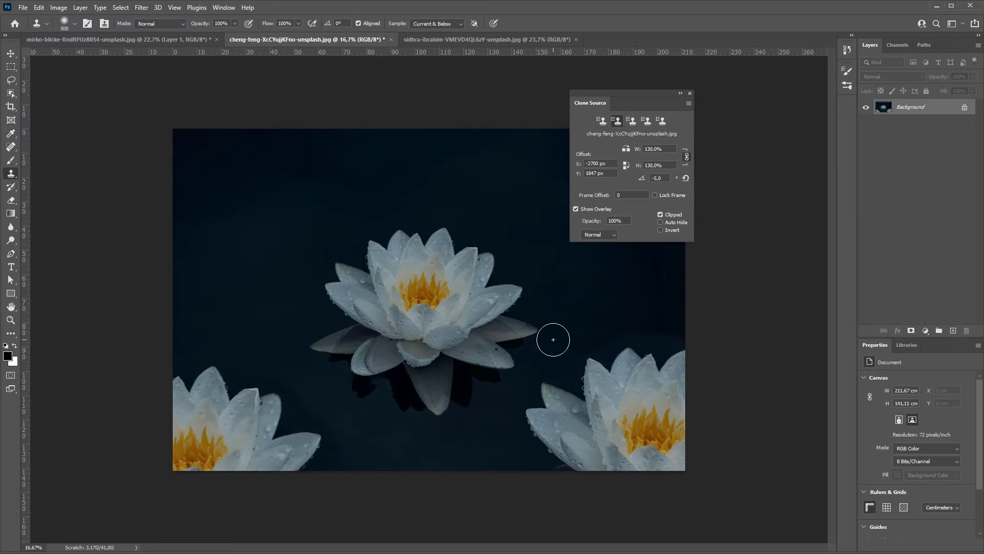
{"action": "left_click", "coordinate": [632, 121]}
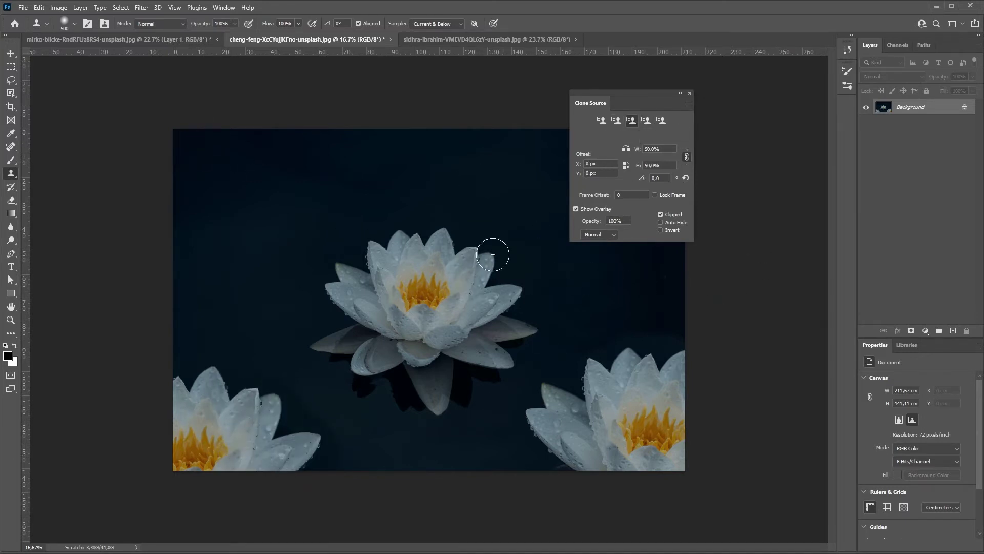
Clone 50% lilies at the top-left and top-right and a 30% lily at top centre.
{"action": "left_click", "coordinate": [423, 294], "text": "alt"}
{"action": "type", "text": "-5"}
{"action": "key", "text": "Return"}
{"action": "mouse_move", "coordinate": [220, 172]}
{"action": "left_mouse_down"}
{"action": "mouse_move", "coordinate": [244, 164]}
{"action": "mouse_move", "coordinate": [288, 225]}
{"action": "left_mouse_up"}
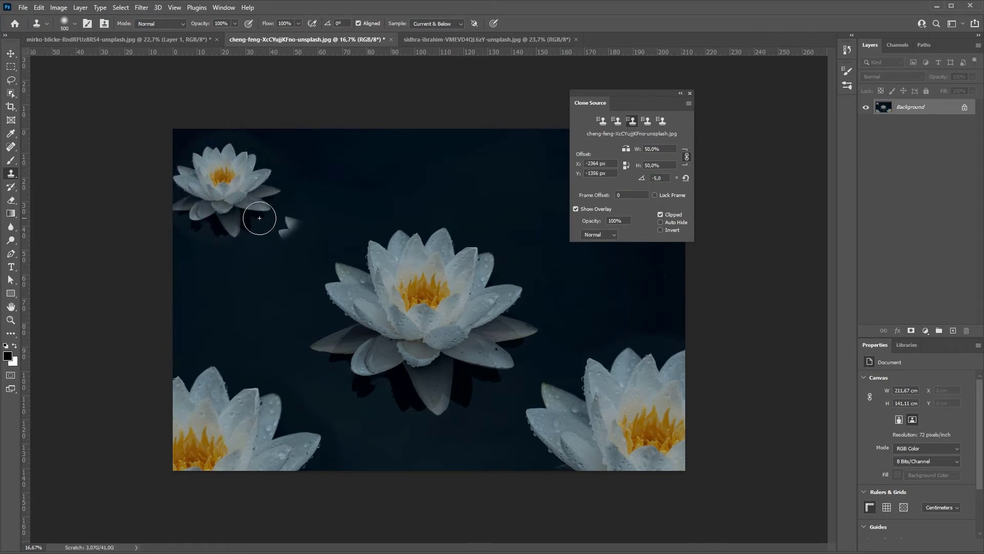
{"action": "left_click", "coordinate": [427, 290], "text": "alt"}
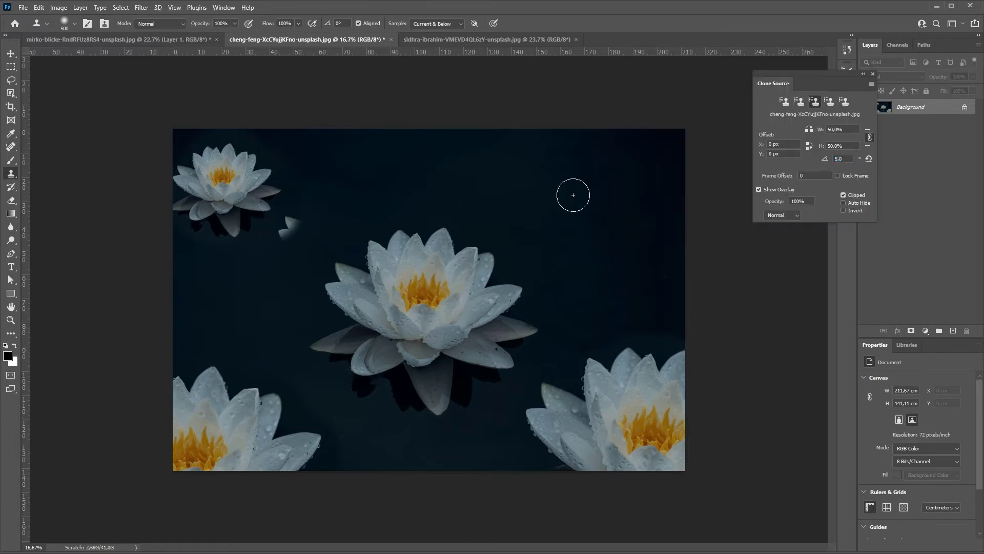
{"action": "mouse_move", "coordinate": [622, 182]}
{"action": "left_mouse_down"}
{"action": "mouse_move", "coordinate": [620, 220]}
{"action": "mouse_move", "coordinate": [616, 204]}
{"action": "left_mouse_up"}
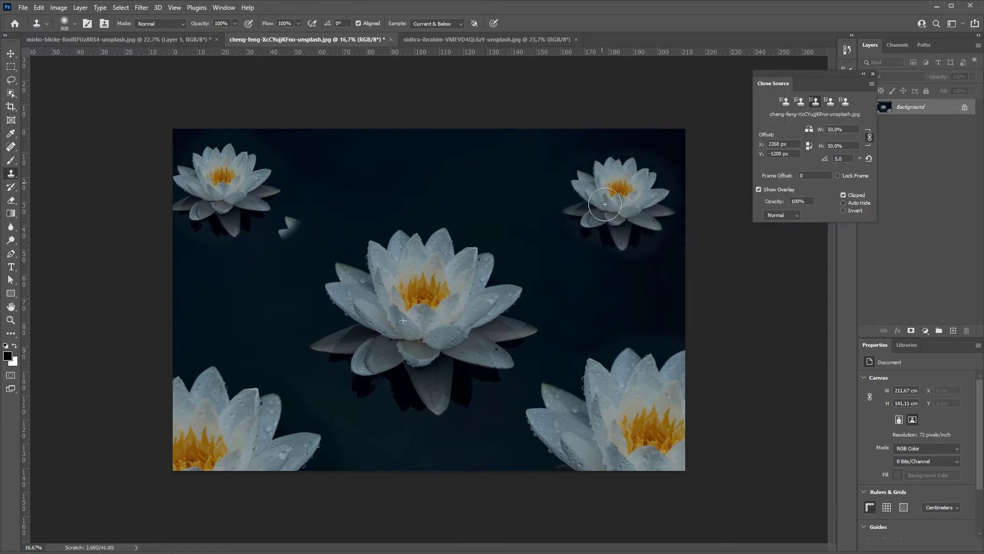
{"action": "left_click", "coordinate": [831, 101]}
{"action": "left_click", "coordinate": [422, 324], "text": "alt"}
{"action": "mouse_move", "coordinate": [426, 157]}
{"action": "left_mouse_down"}
{"action": "mouse_move", "coordinate": [418, 163]}
{"action": "mouse_move", "coordinate": [441, 177]}
{"action": "left_mouse_up"}
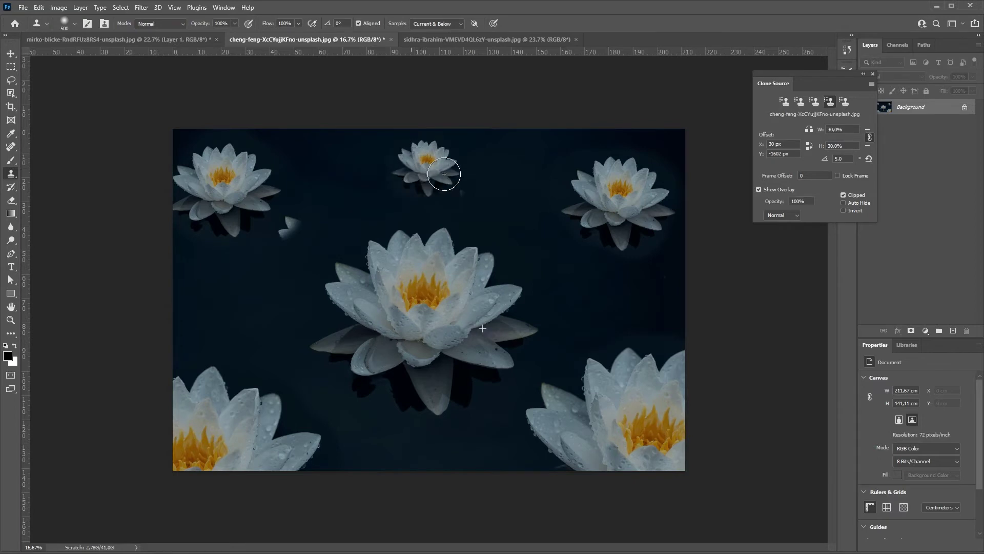
Clone plain dark water over the stray petal fragments with a 250 px brush.
{"action": "left_click", "coordinate": [785, 102]}
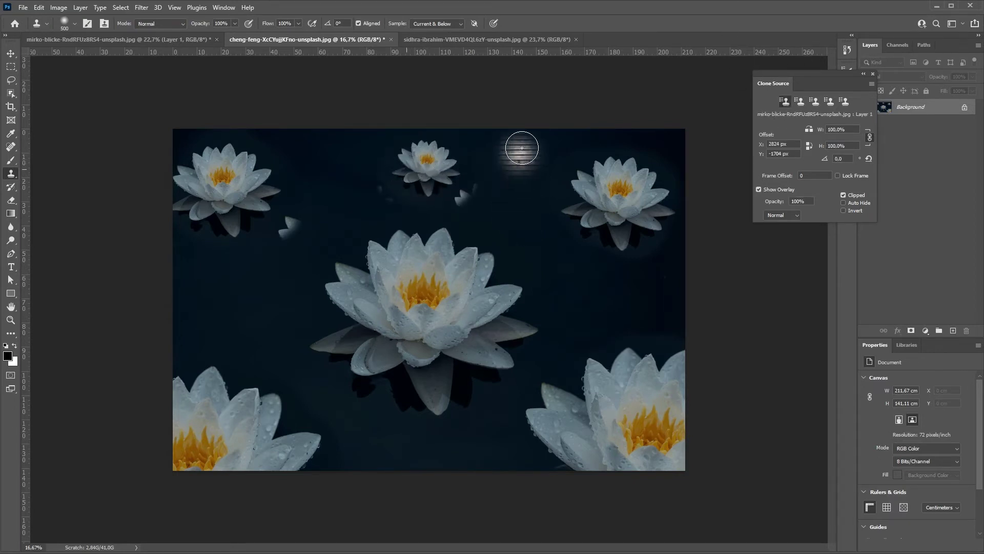
{"action": "key", "text": "bracketleft"}
{"action": "key", "text": "bracketleft"}
{"action": "key", "text": "bracketleft"}
{"action": "left_click", "coordinate": [290, 221], "text": "alt"}
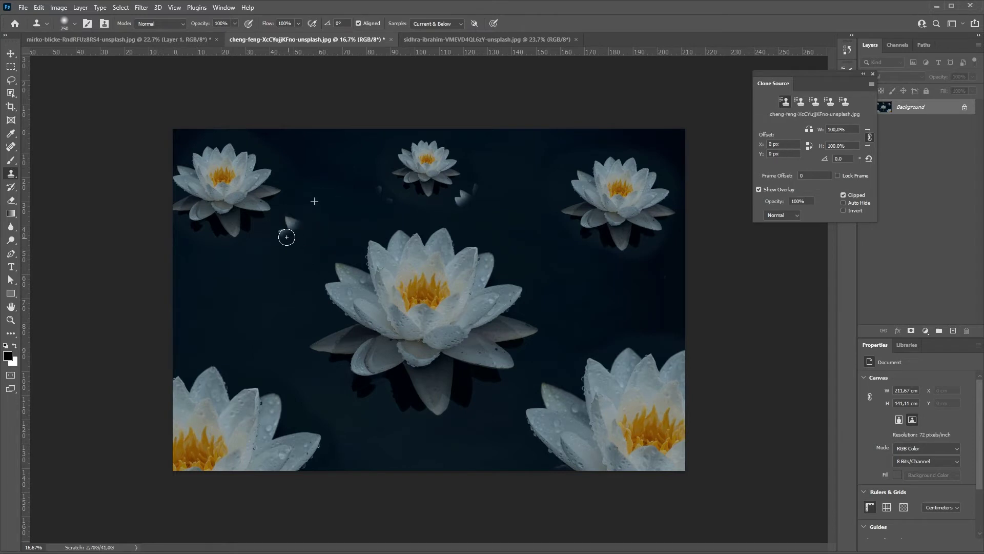
{"action": "left_click", "coordinate": [503, 201], "text": "alt"}
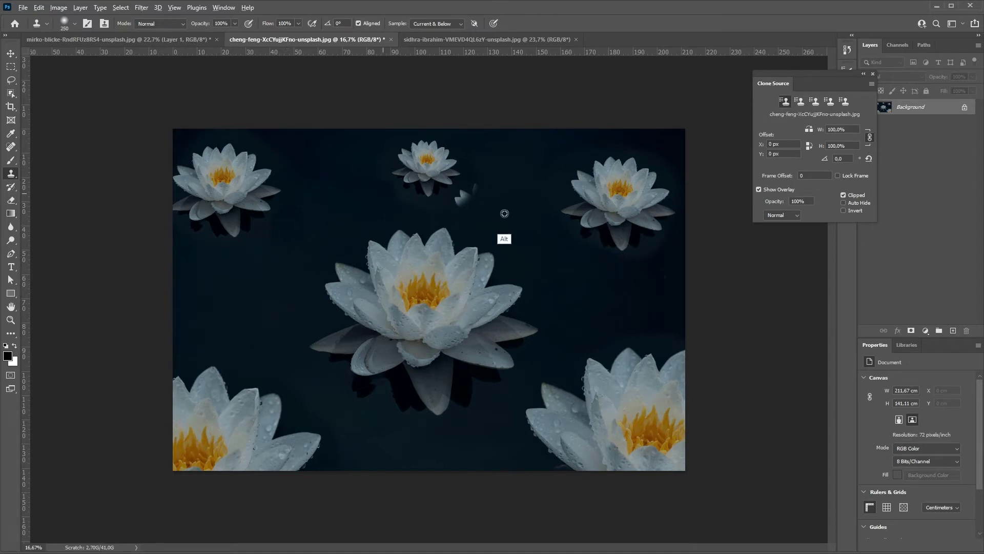
{"action": "left_click_drag", "start_coordinate": [464, 194], "coordinate": [475, 195]}
Zoom out to review the cloned lilies, move the Clone Source panel aside, and check the presets.
{"action": "key", "text": "z"}
{"action": "left_click_drag", "start_coordinate": [516, 255], "coordinate": [495, 224]}
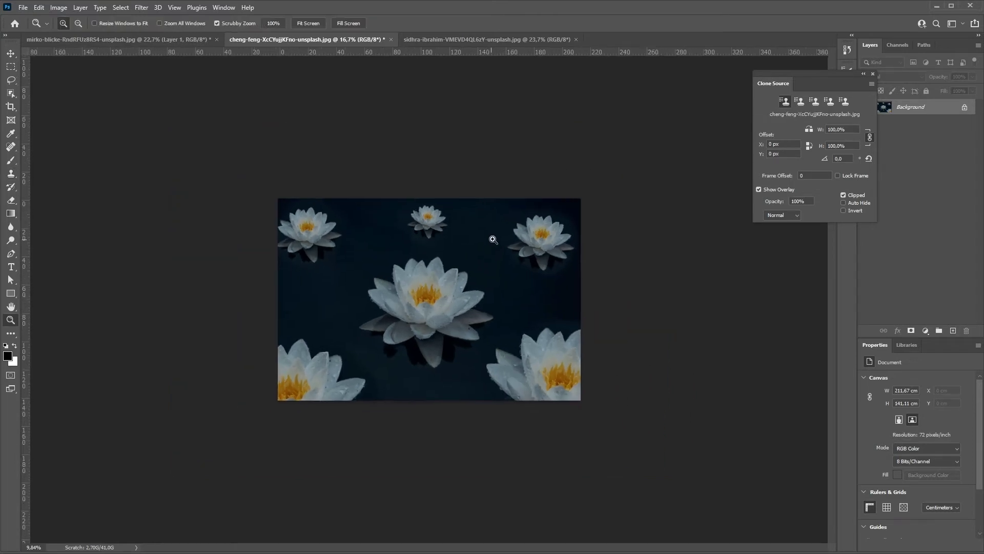
{"action": "left_click", "coordinate": [479, 359]}
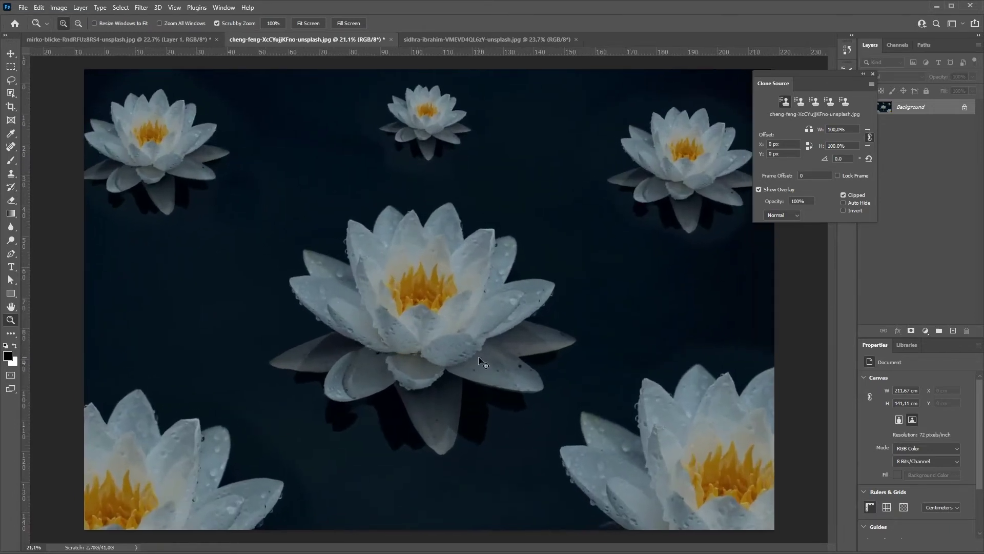
{"action": "left_click_drag", "start_coordinate": [420, 225], "coordinate": [380, 226]}
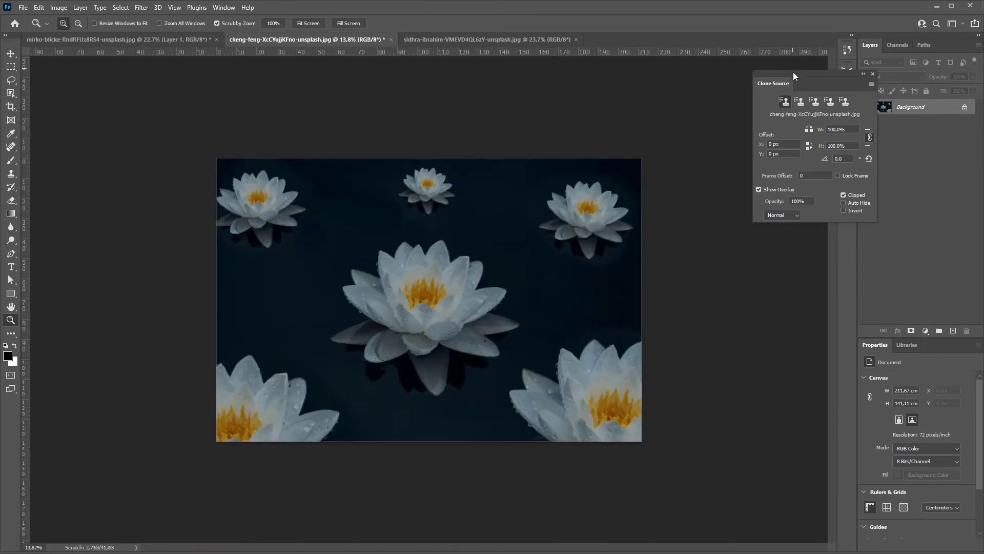
{"action": "left_click_drag", "start_coordinate": [814, 72], "coordinate": [705, 104]}
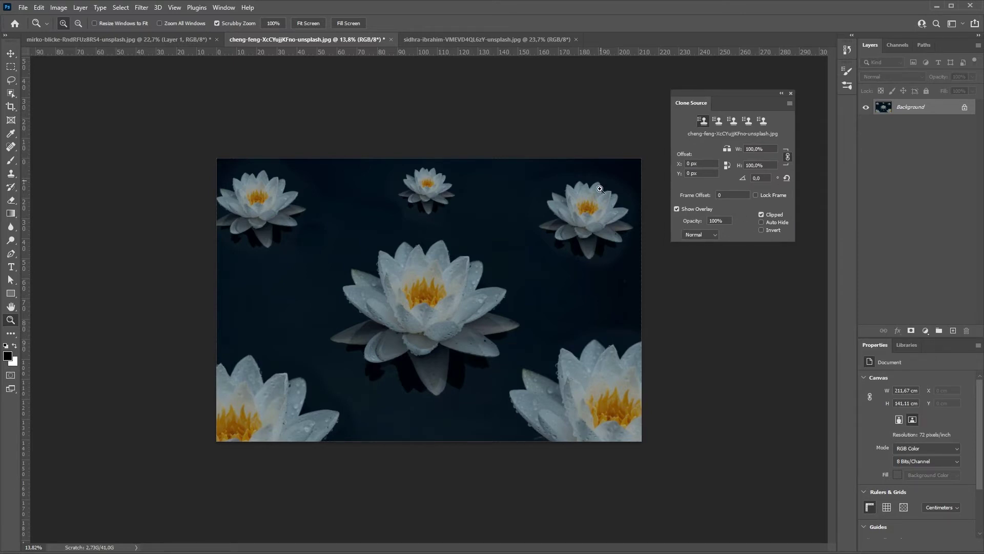
{"action": "left_click", "coordinate": [718, 121]}
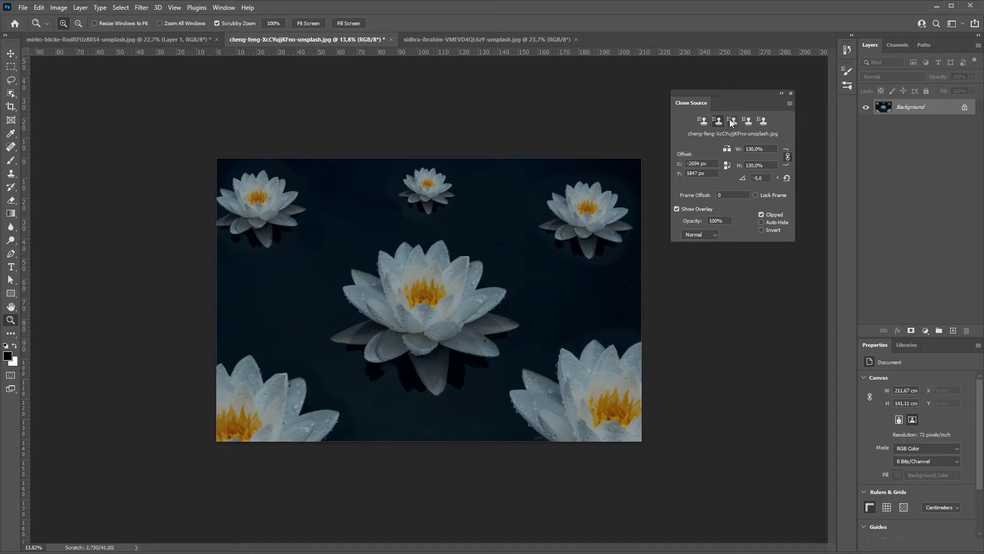
{"action": "left_click", "coordinate": [748, 124]}
{"action": "left_click", "coordinate": [762, 123]}
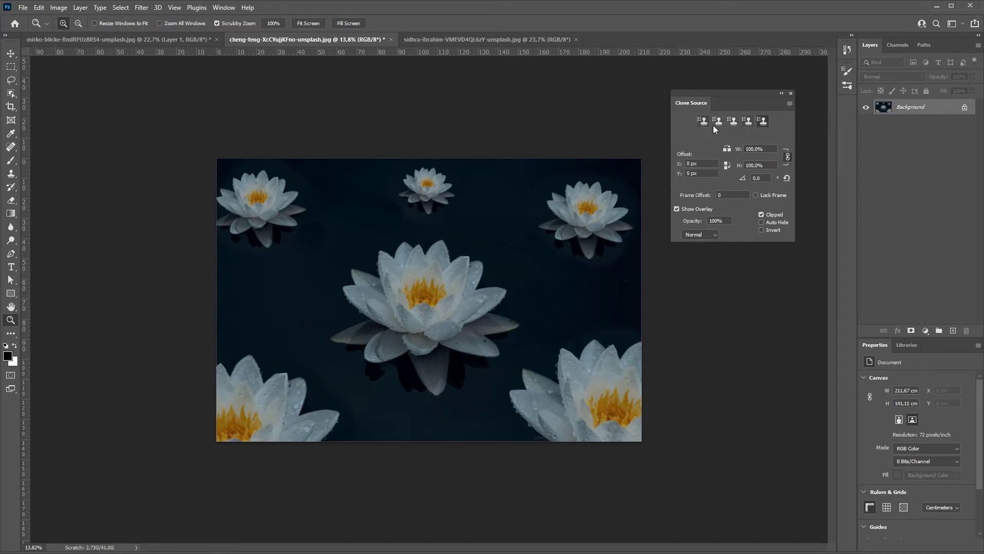
Switch to the elderly portrait and duplicate it onto a new layer named 'Retoques'.
{"action": "left_click", "coordinate": [481, 40]}
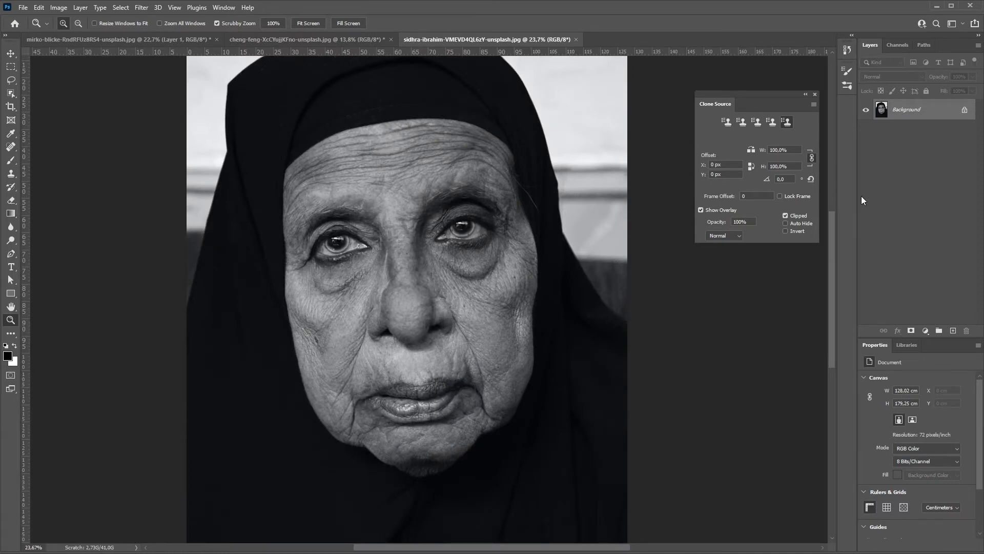
{"action": "key", "text": "ctrl+j"}
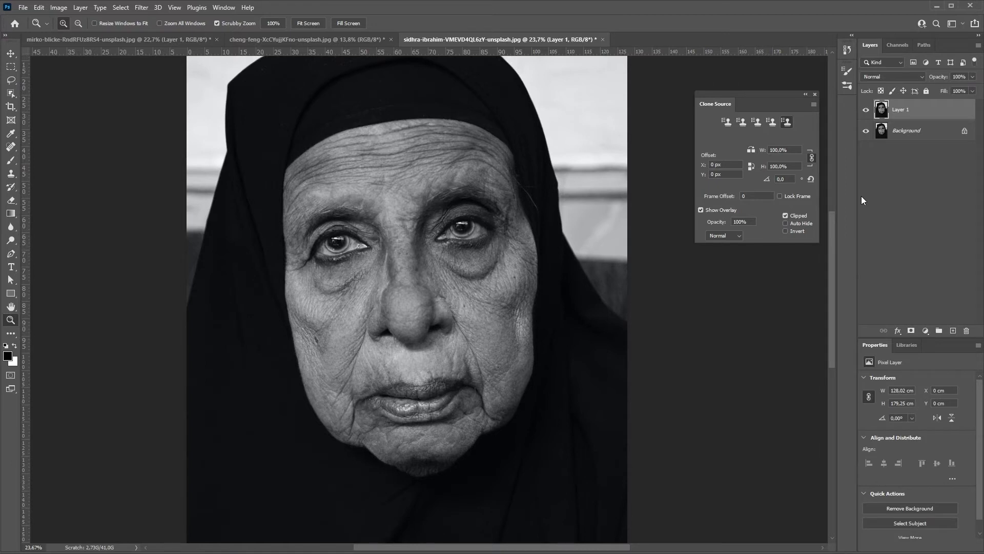
{"action": "double_click", "coordinate": [902, 109]}
{"action": "type", "text": "Retoques"}
{"action": "key", "text": "Return"}
{"action": "left_click_drag", "start_coordinate": [724, 94], "coordinate": [839, 114]}
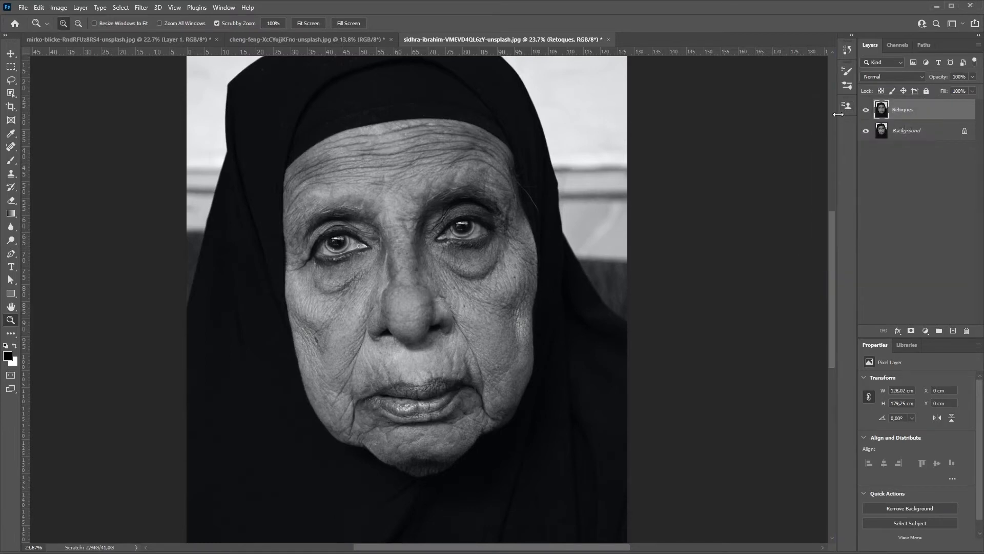
Select the Clone Stamp and soften its brush hardness in the brush presets.
{"action": "key", "text": "s"}
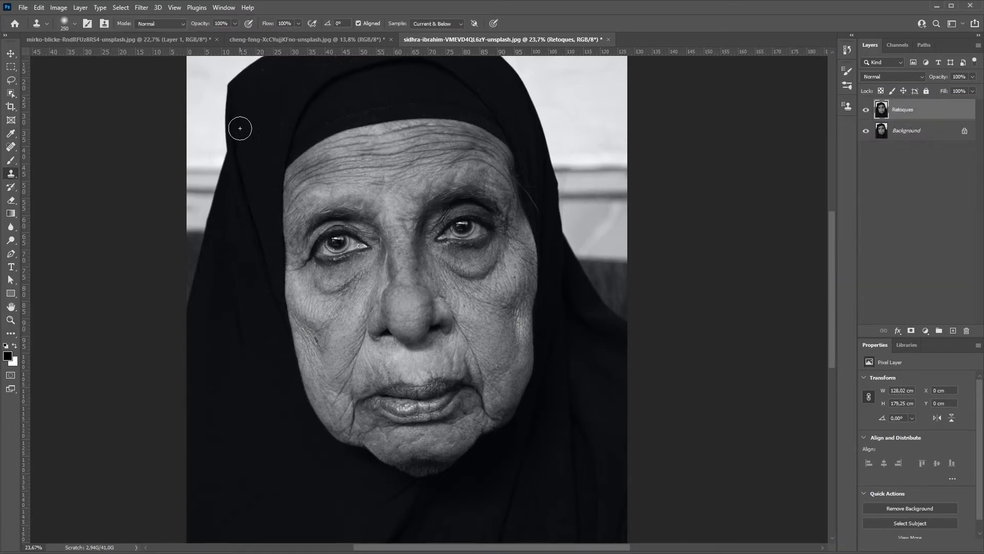
{"action": "left_click", "coordinate": [74, 24]}
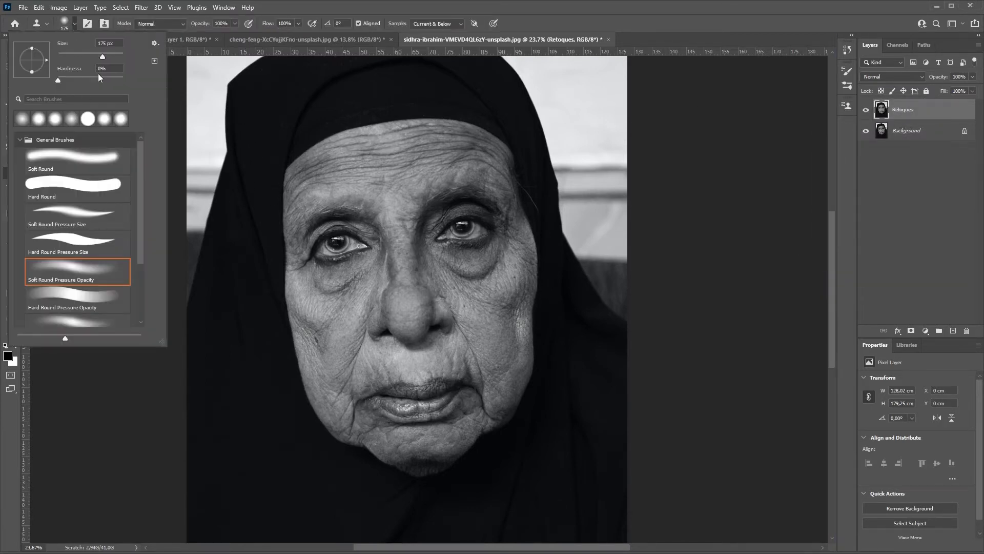
{"action": "left_click", "coordinate": [362, 4]}
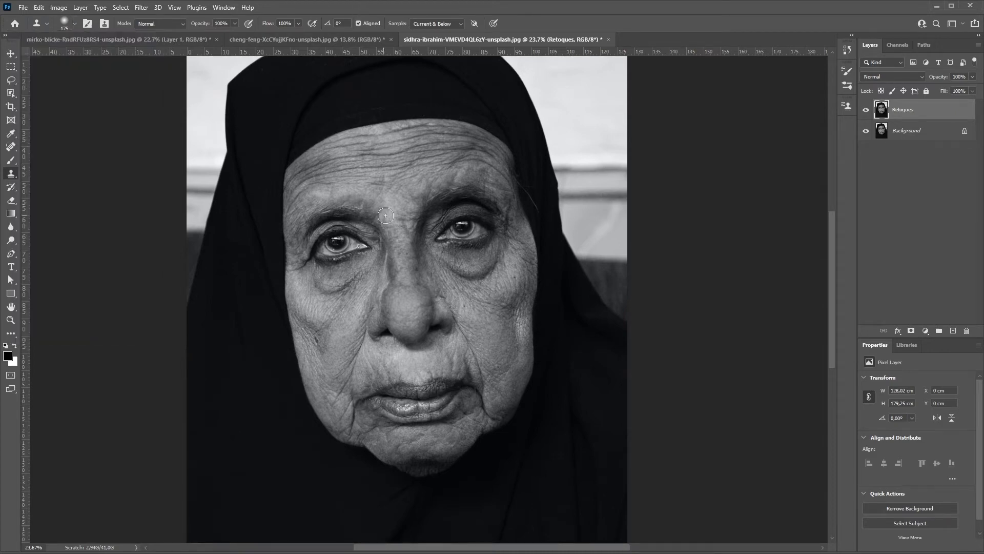
{"action": "key", "text": "z"}
Straighten the portrait with the Crop tool's Straighten line, apply the crop, and zoom out.
{"action": "key", "text": "c"}
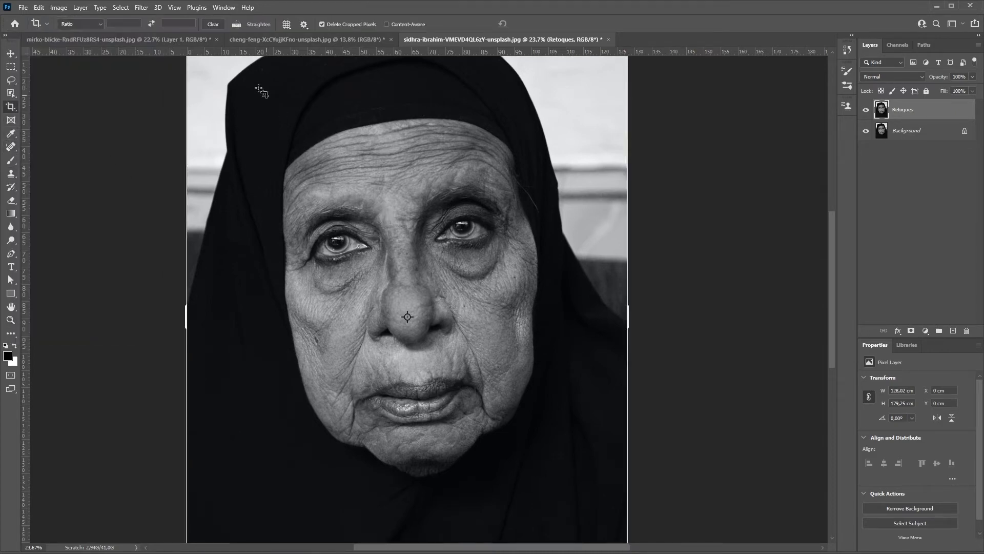
{"action": "left_click", "coordinate": [236, 24]}
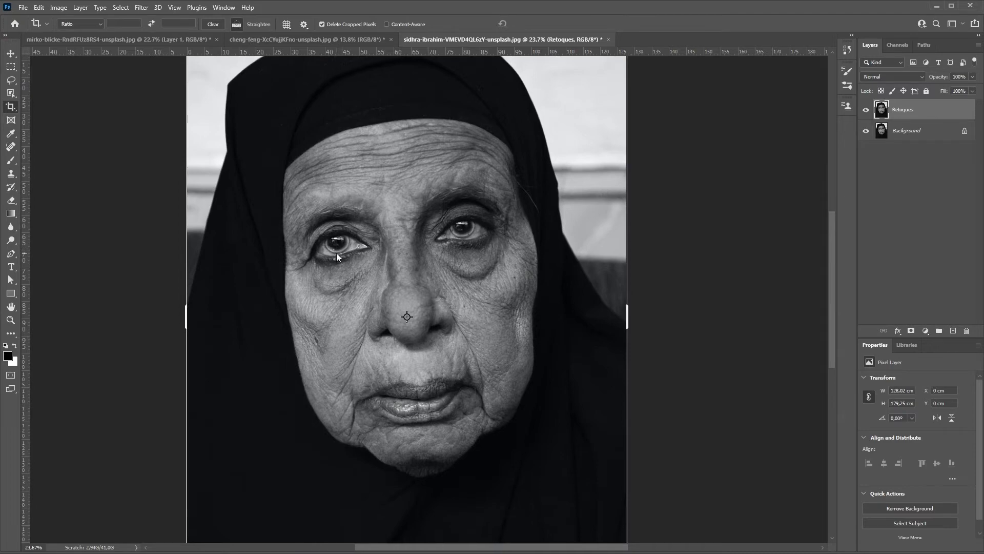
{"action": "left_click_drag", "start_coordinate": [467, 237], "coordinate": [467, 237]}
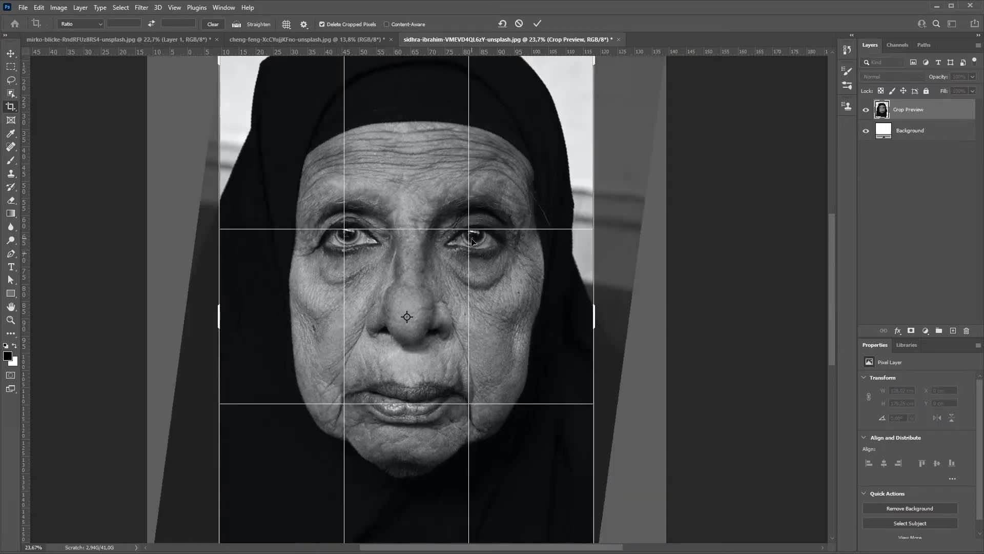
{"action": "key", "text": "Return"}
{"action": "key", "text": "z"}
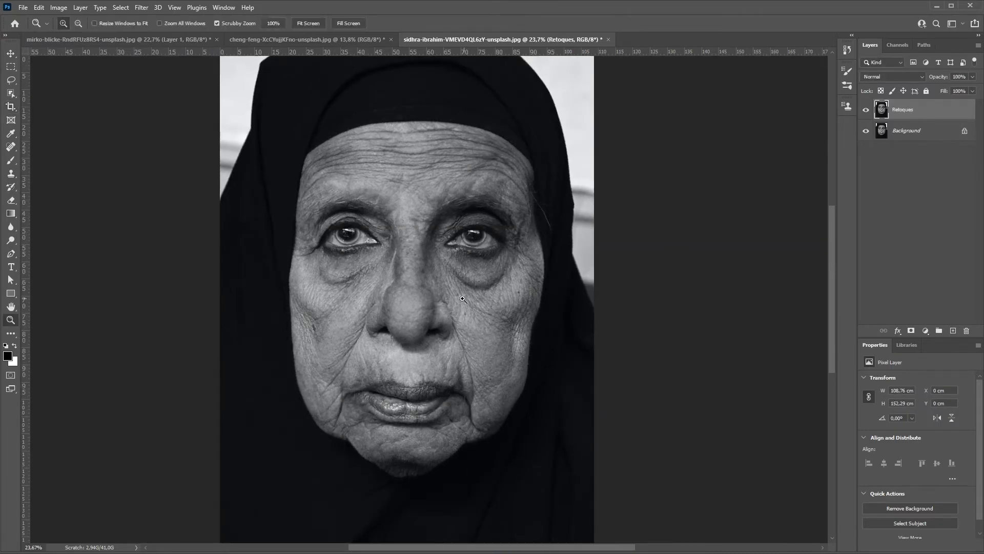
{"action": "left_click", "coordinate": [477, 238], "text": "alt"}
Zoom in and use the Spot Healing Brush on the eyebrow streak and a mouth-corner wrinkle.
{"action": "mouse_move", "coordinate": [444, 286]}
{"action": "left_mouse_down"}
{"action": "mouse_move", "coordinate": [553, 194]}
{"action": "mouse_move", "coordinate": [577, 186]}
{"action": "left_mouse_up"}
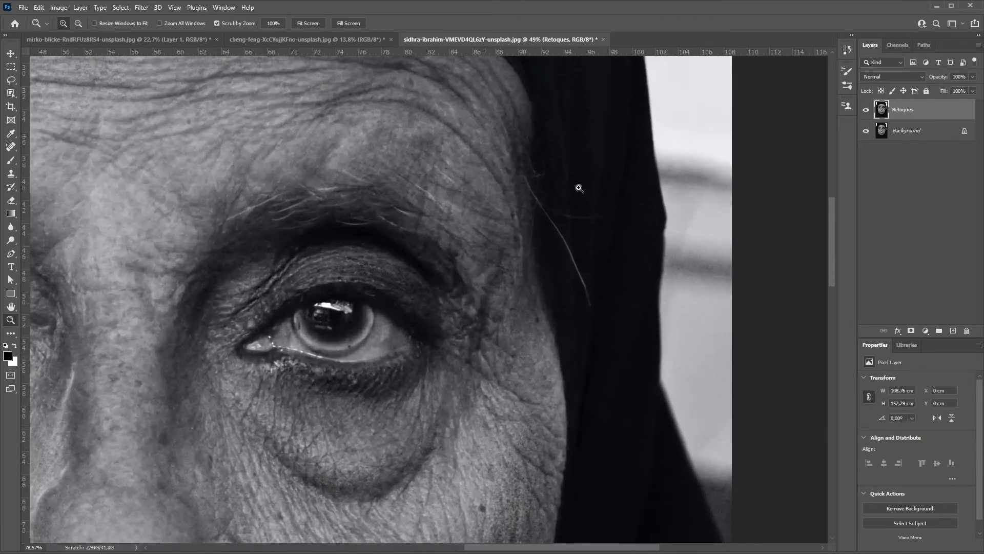
{"action": "left_click", "coordinate": [10, 145]}
{"action": "right_click", "coordinate": [11, 146]}
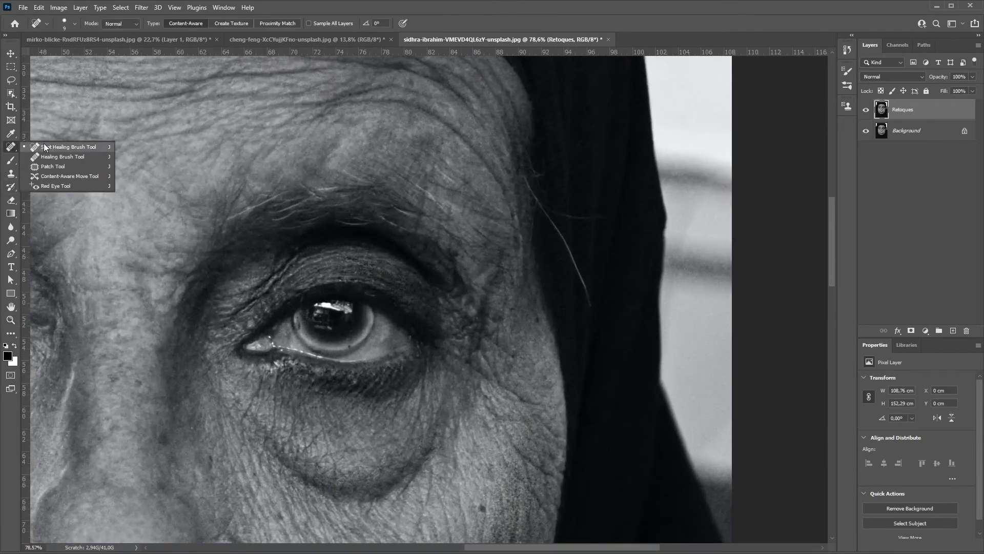
{"action": "left_click", "coordinate": [41, 146]}
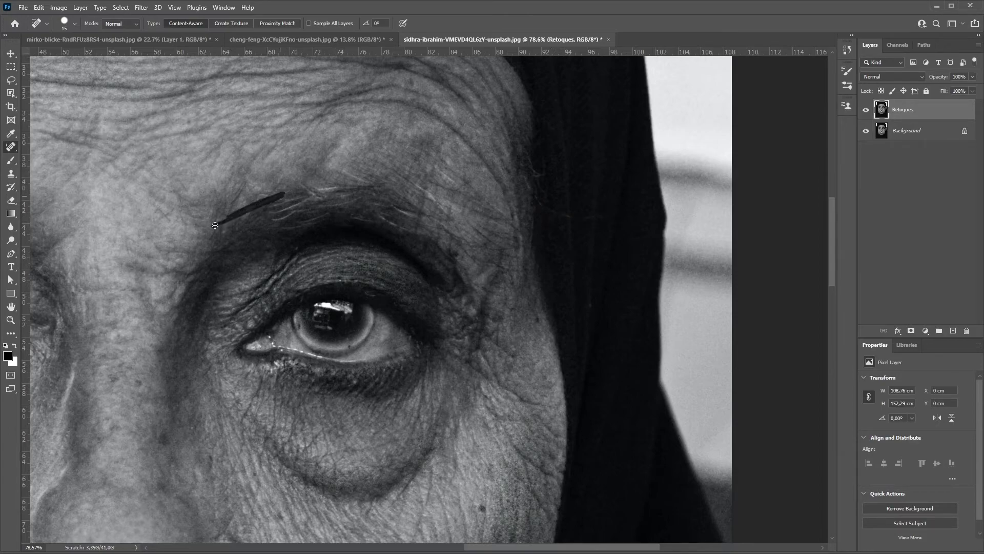
{"action": "left_click_drag", "start_coordinate": [228, 217], "coordinate": [213, 225]}
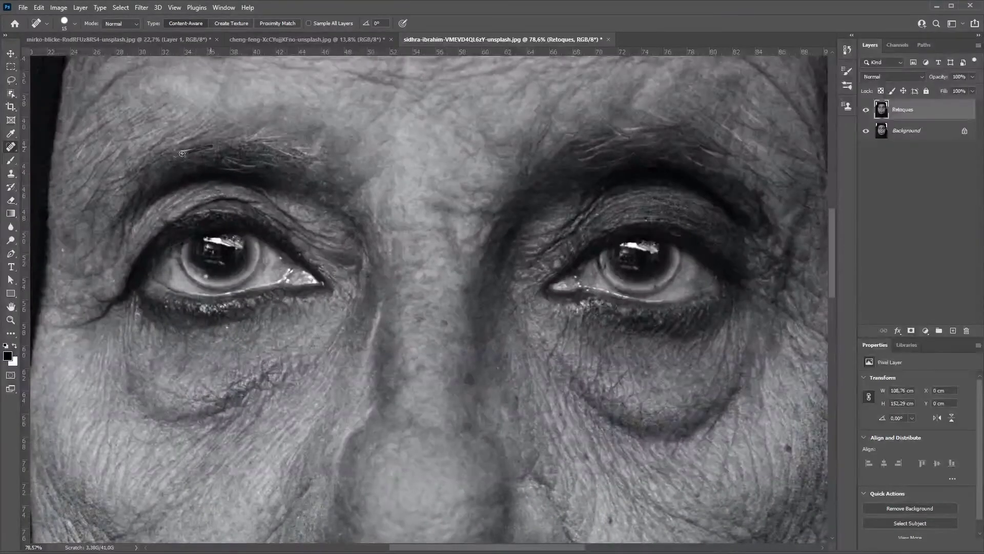
{"action": "left_click_drag", "start_coordinate": [182, 153], "coordinate": [174, 154]}
{"action": "left_click_drag", "start_coordinate": [456, 420], "coordinate": [459, 0]}
{"action": "left_click_drag", "start_coordinate": [612, 387], "coordinate": [609, 370]}
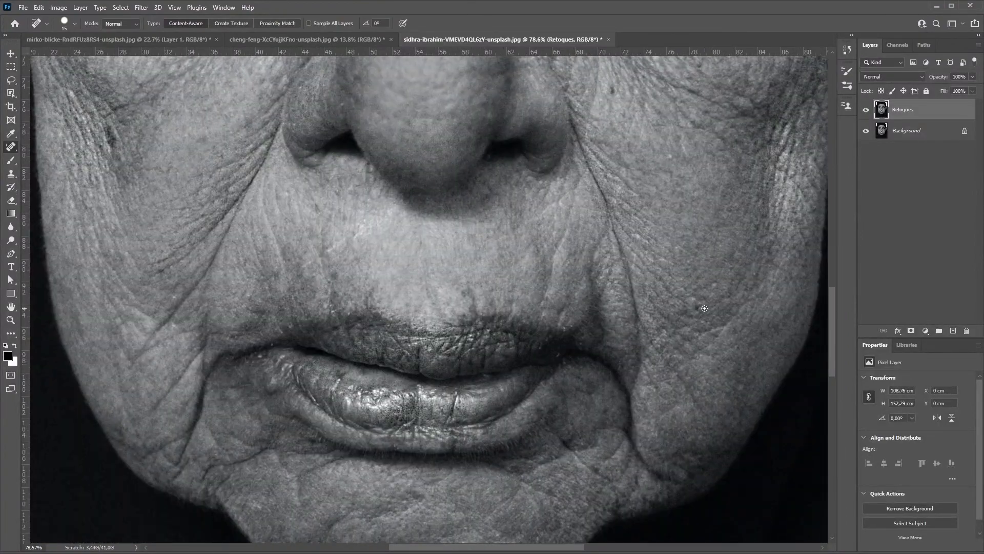
Zoom out to the eyes, then clone smoother skin near the right-hand eye with the Clone Stamp.
{"action": "key", "text": "z"}
{"action": "left_click_drag", "start_coordinate": [704, 308], "coordinate": [501, 192]}
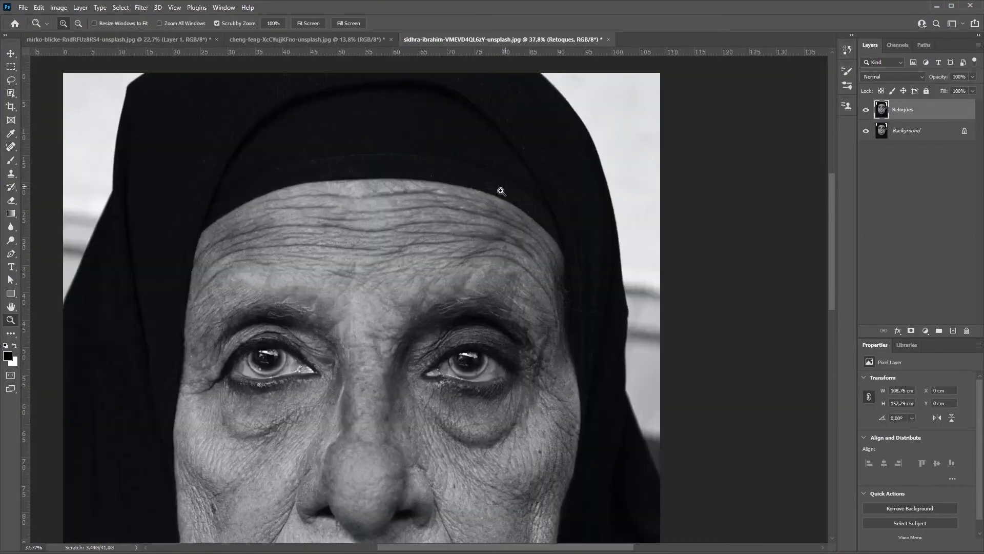
{"action": "scroll", "coordinate": [502, 192], "scroll_direction": "up", "scroll_amount": 3}
{"action": "key", "text": "s"}
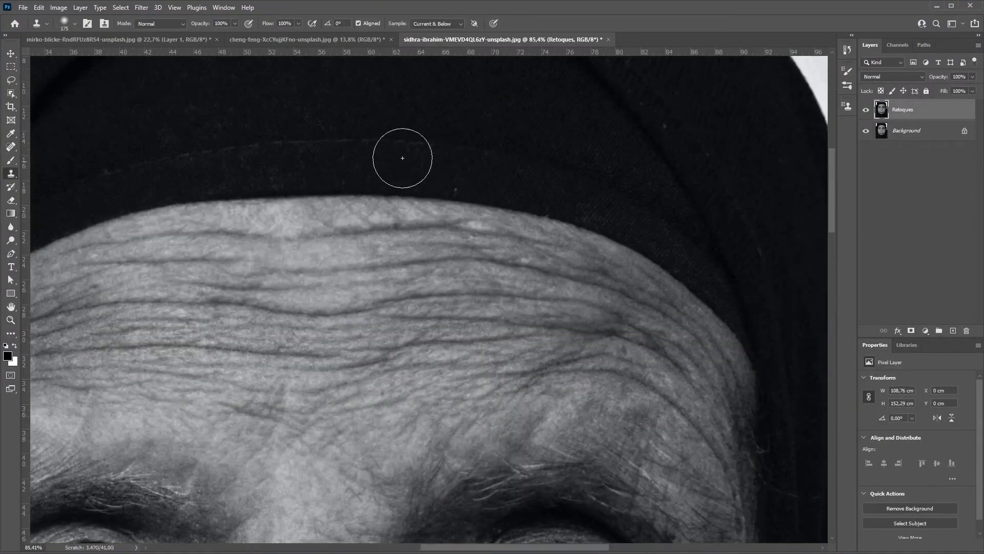
{"action": "key", "text": "j"}
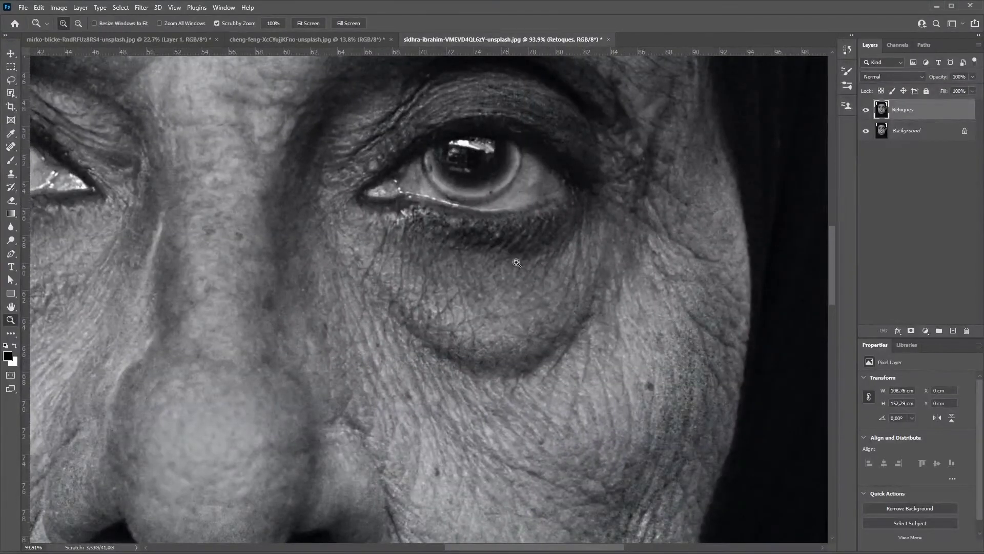
{"action": "left_click_drag", "start_coordinate": [516, 262], "coordinate": [589, 279]}
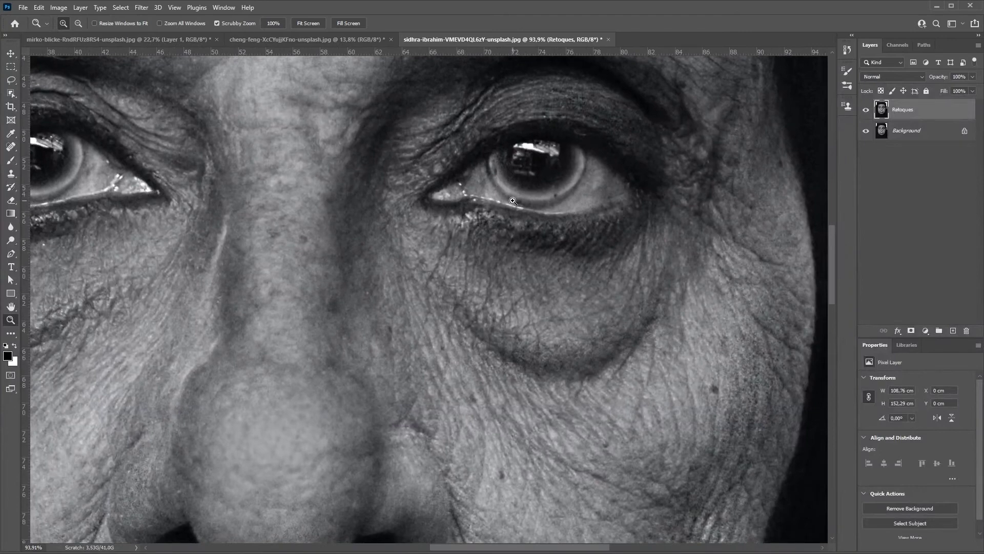
{"action": "key", "text": "s"}
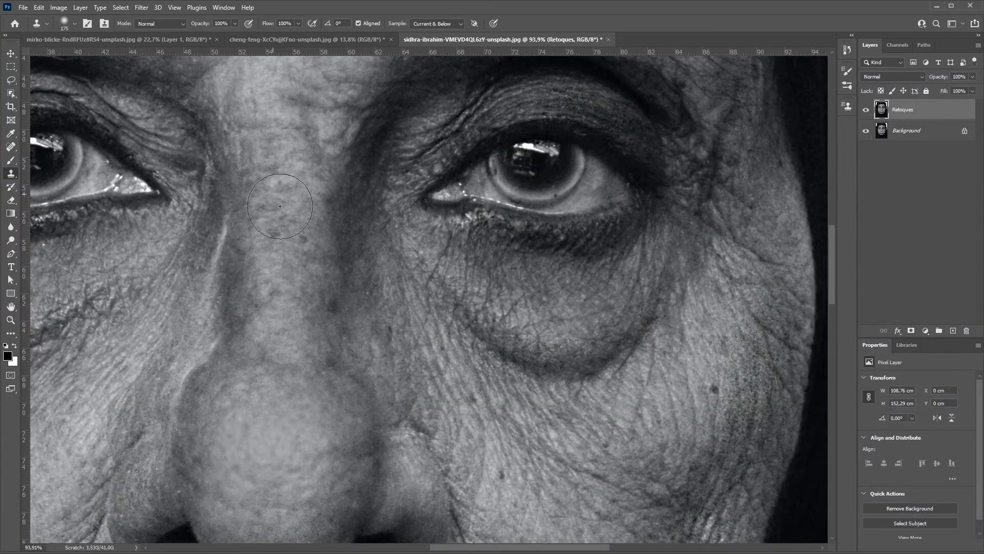
{"action": "left_click_drag", "start_coordinate": [589, 303], "coordinate": [571, 293]}
Set the Clone Stamp mode to Lighten and paint over the under-eye bag and crease.
{"action": "left_click", "coordinate": [178, 24]}
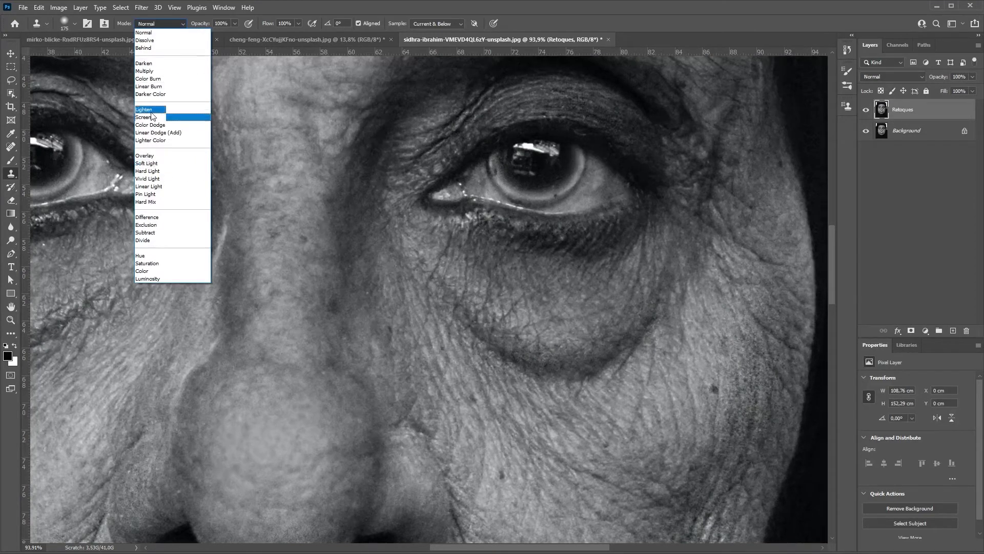
{"action": "left_click", "coordinate": [152, 110]}
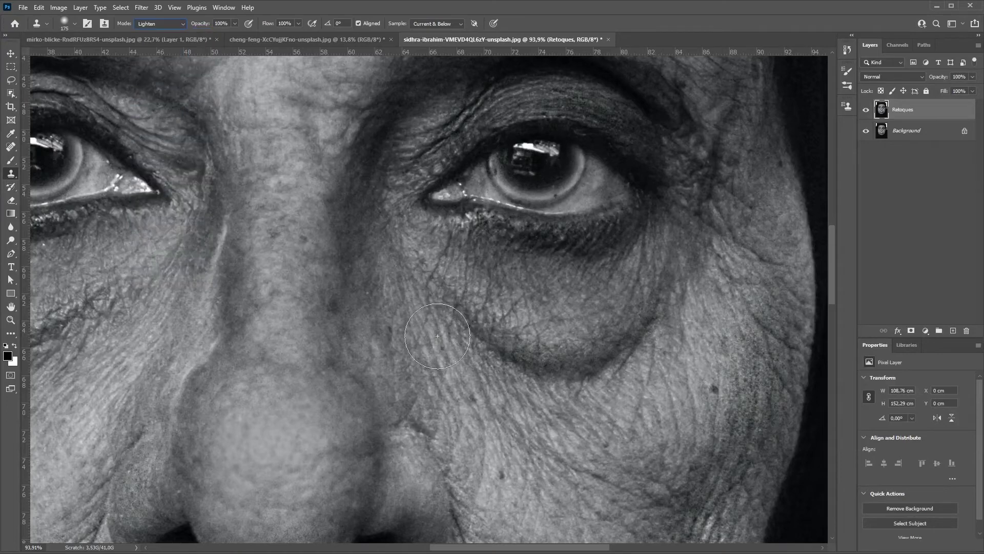
{"action": "left_click_drag", "start_coordinate": [540, 391], "coordinate": [503, 390]}
{"action": "mouse_move", "coordinate": [680, 231]}
{"action": "left_mouse_down"}
{"action": "mouse_move", "coordinate": [655, 274]}
{"action": "mouse_move", "coordinate": [663, 294]}
{"action": "left_mouse_up"}
Shrink the brush to 37 px, sample cheek skin, and clone a patch that covers the iris.
{"action": "right_click", "coordinate": [662, 294]}
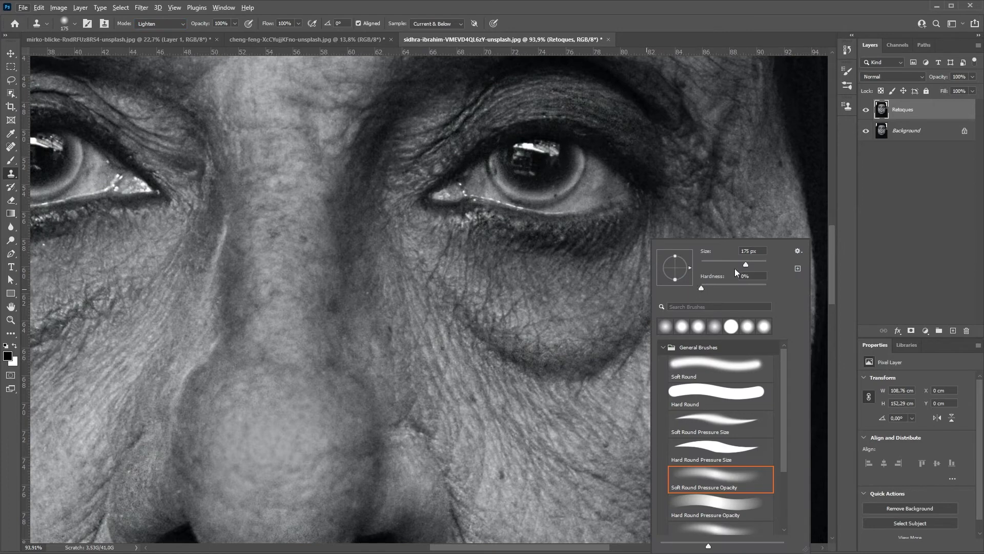
{"action": "left_click_drag", "start_coordinate": [744, 263], "coordinate": [719, 261]}
{"action": "key", "text": "Return"}
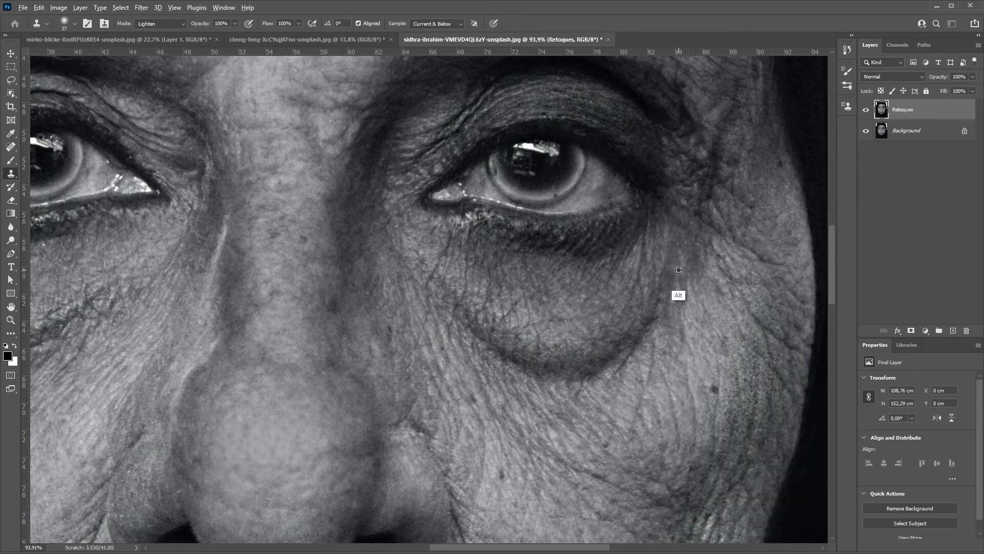
{"action": "left_click", "coordinate": [679, 269], "text": "alt"}
{"action": "mouse_move", "coordinate": [556, 183]}
{"action": "left_mouse_down"}
{"action": "mouse_move", "coordinate": [548, 161]}
{"action": "mouse_move", "coordinate": [520, 151]}
{"action": "mouse_move", "coordinate": [539, 149]}
{"action": "mouse_move", "coordinate": [542, 160]}
{"action": "mouse_move", "coordinate": [539, 149]}
{"action": "mouse_move", "coordinate": [554, 145]}
{"action": "mouse_move", "coordinate": [557, 171]}
{"action": "mouse_move", "coordinate": [540, 180]}
{"action": "left_mouse_up"}
Undo the patch over the iris and enable pen-pressure Transfer in Brush Settings.
{"action": "key", "text": "ctrl+z"}
{"action": "key", "text": "F5"}
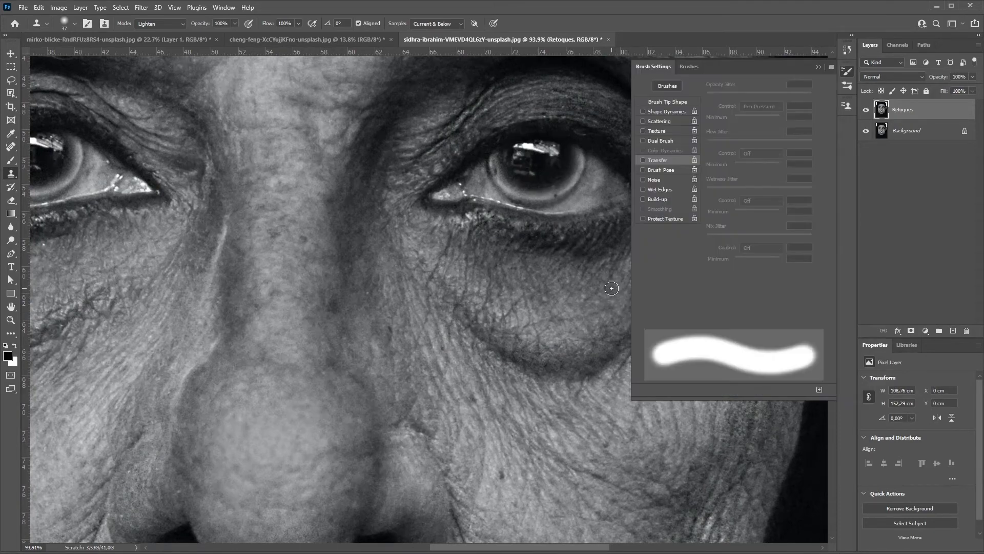
{"action": "left_click", "coordinate": [655, 160]}
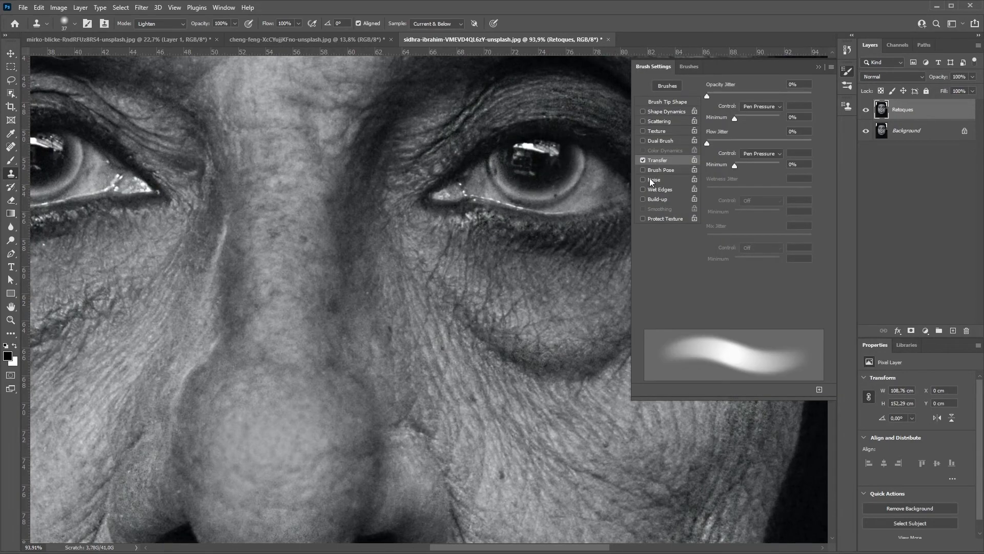
{"action": "left_click", "coordinate": [74, 23]}
{"action": "left_click", "coordinate": [819, 67]}
Sample skin beside the nose and lighten the crease and fine wrinkles under the right eye.
{"action": "left_click_drag", "start_coordinate": [628, 382], "coordinate": [652, 293]}
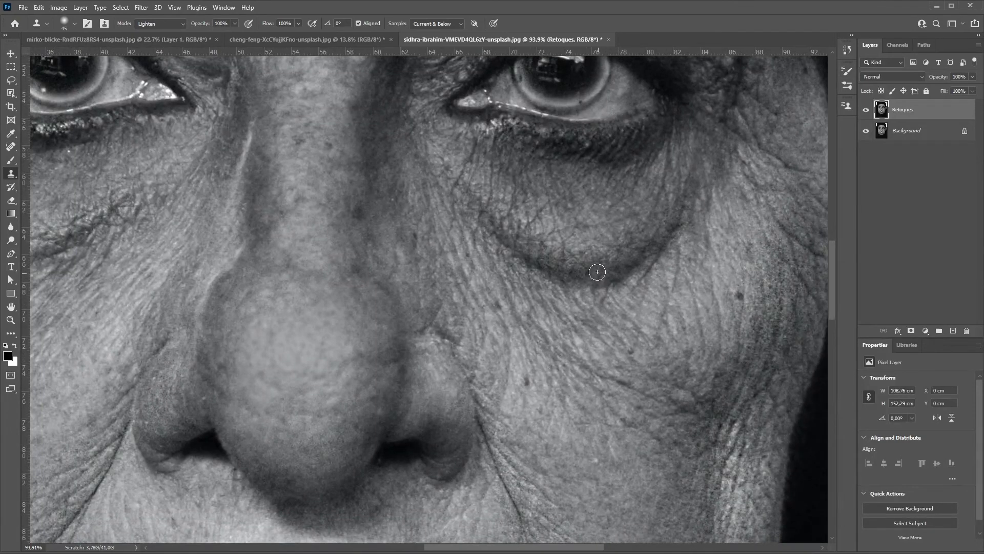
{"action": "key", "text": "alt"}
{"action": "left_click", "coordinate": [450, 279], "text": "alt"}
{"action": "mouse_move", "coordinate": [488, 231]}
{"action": "left_mouse_down"}
{"action": "mouse_move", "coordinate": [577, 271]}
{"action": "mouse_move", "coordinate": [626, 222]}
{"action": "mouse_move", "coordinate": [671, 259]}
{"action": "left_mouse_up"}
{"action": "key", "text": "bracketleft"}
{"action": "key", "text": "bracketleft"}
{"action": "key", "text": "bracketleft"}
{"action": "left_click", "coordinate": [464, 139], "text": "alt"}
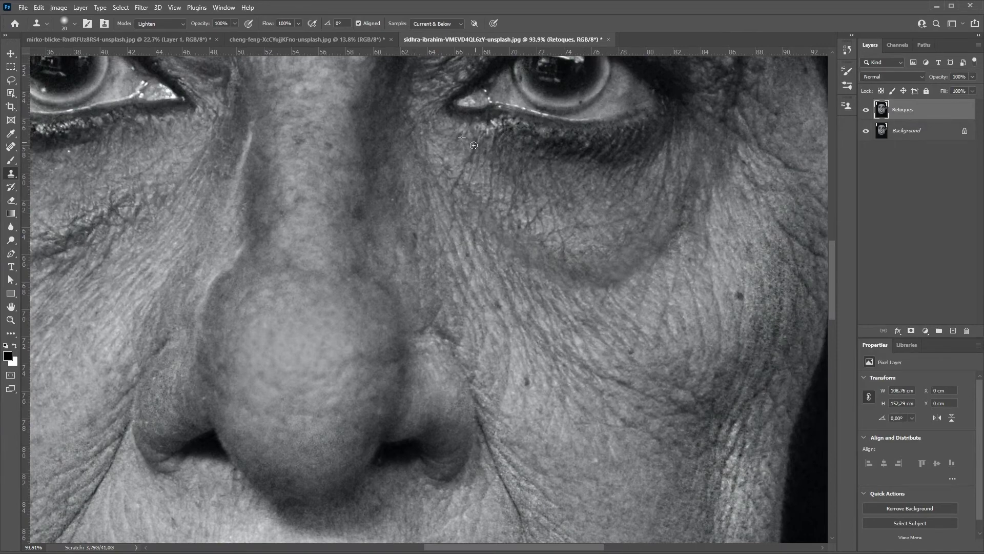
{"action": "left_click_drag", "start_coordinate": [477, 204], "coordinate": [541, 216]}
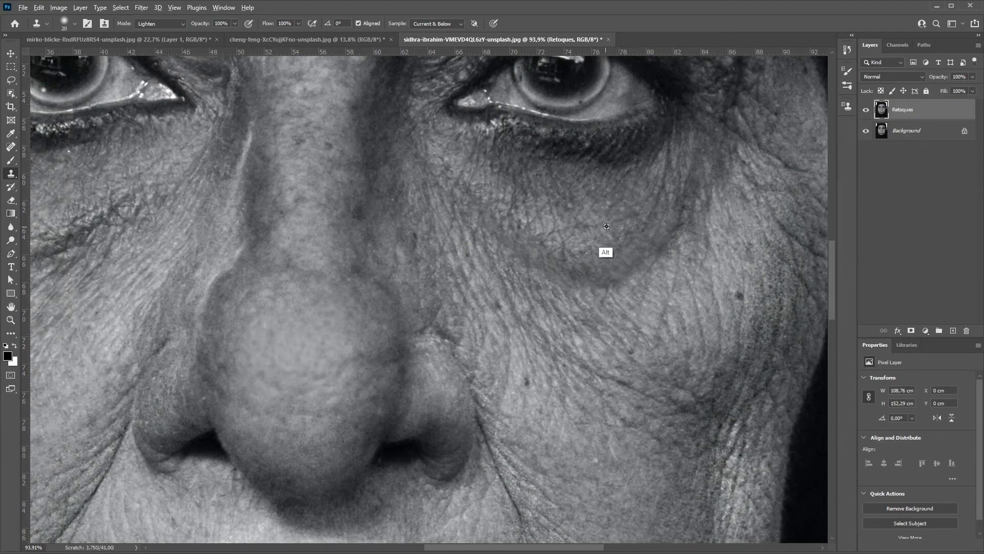
Sample cheek skin and lighten the outer edge of the under-eye bag.
{"action": "left_click", "coordinate": [582, 211], "text": "alt"}
{"action": "scroll", "coordinate": [618, 227], "scroll_direction": "right", "scroll_amount": 2}
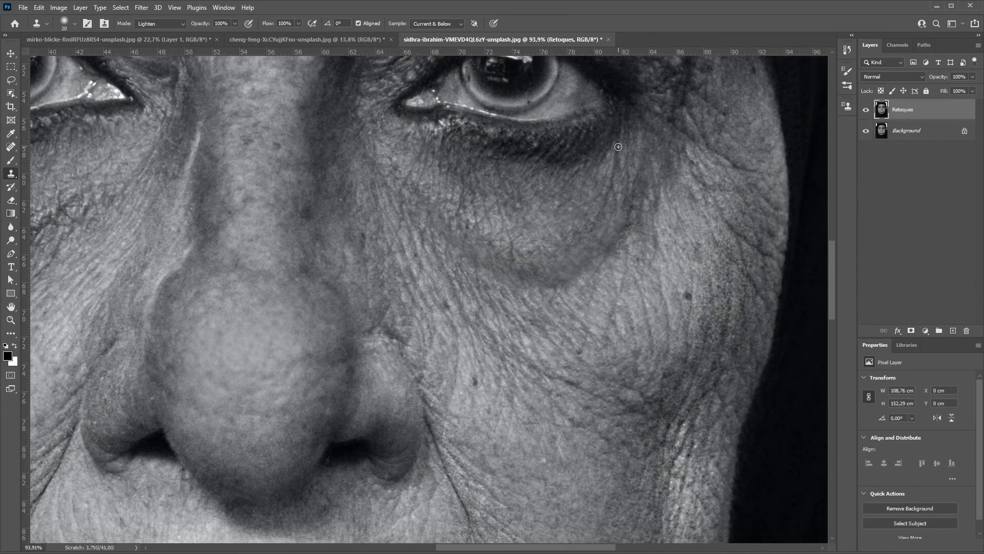
{"action": "left_click_drag", "start_coordinate": [723, 263], "coordinate": [658, 267]}
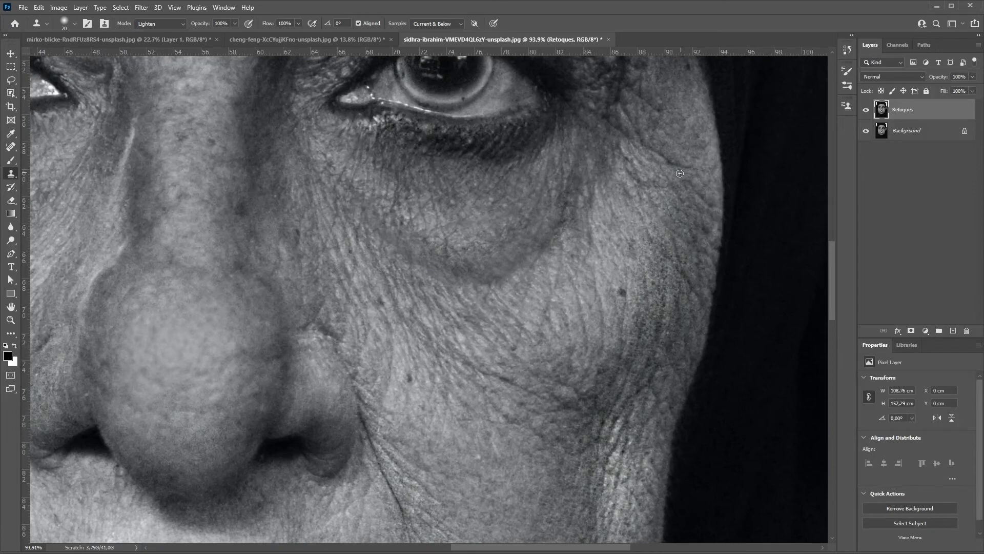
{"action": "left_click_drag", "start_coordinate": [680, 173], "coordinate": [689, 166]}
Resample clone sources beside the eye, near the eyelid, below the eye, and on the nose bridge.
{"action": "left_click_drag", "start_coordinate": [608, 143], "coordinate": [613, 205]}
{"action": "mouse_move", "coordinate": [636, 123]}
{"action": "left_mouse_down"}
{"action": "mouse_move", "coordinate": [633, 238]}
{"action": "mouse_move", "coordinate": [620, 277]}
{"action": "mouse_move", "coordinate": [647, 193]}
{"action": "left_mouse_up"}
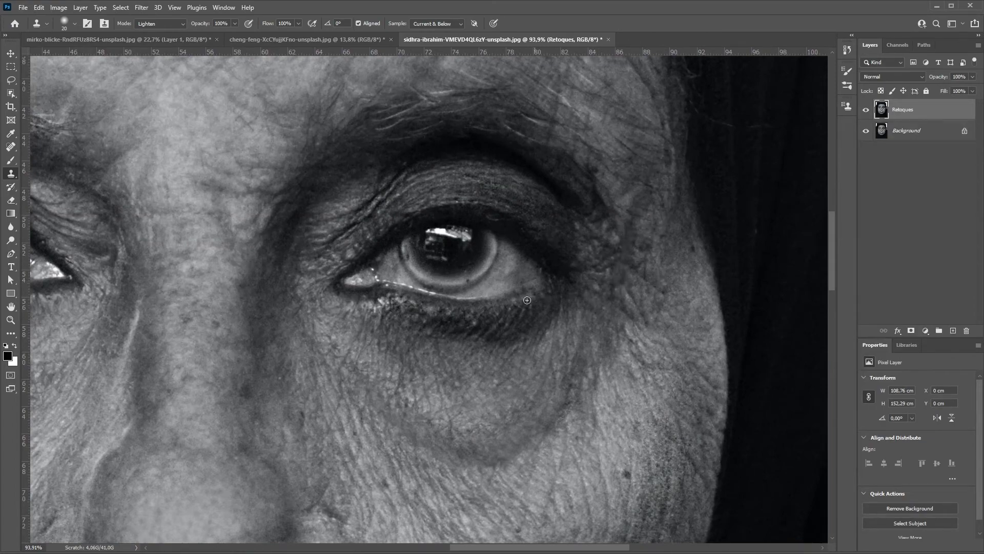
{"action": "left_click_drag", "start_coordinate": [527, 300], "coordinate": [582, 194]}
{"action": "left_click_drag", "start_coordinate": [476, 253], "coordinate": [512, 324]}
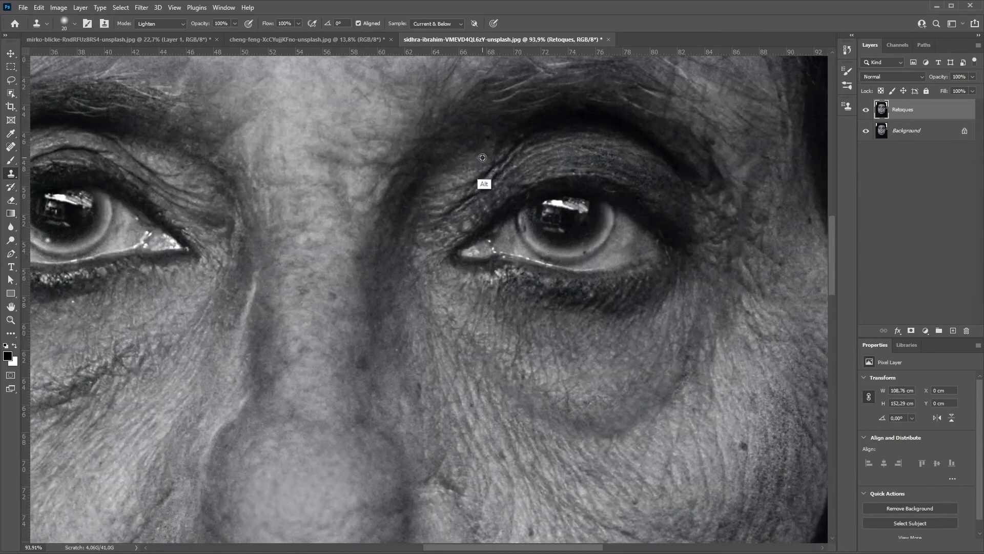
{"action": "left_click", "coordinate": [482, 157], "text": "alt"}
{"action": "left_click", "coordinate": [515, 156], "text": "alt"}
{"action": "left_click", "coordinate": [472, 307], "text": "alt"}
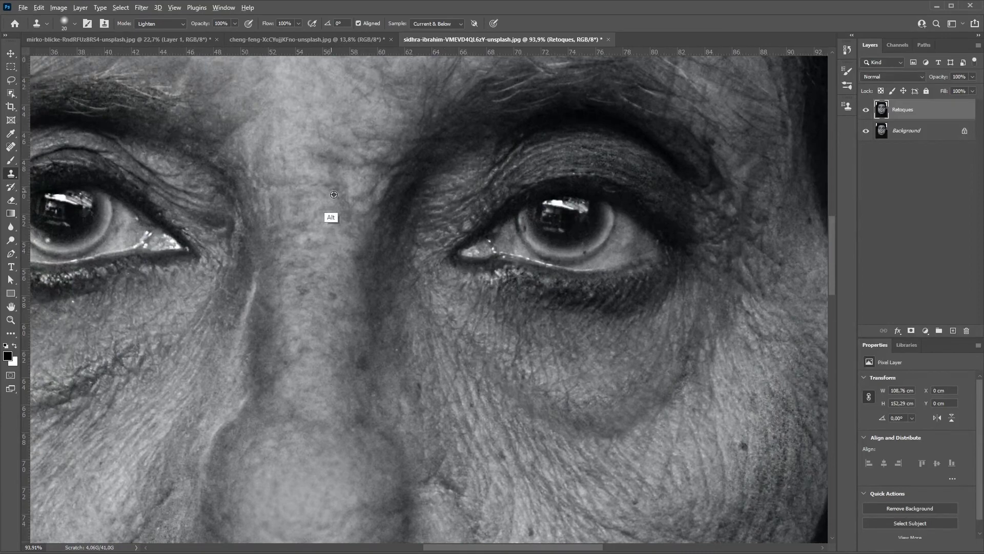
{"action": "left_click", "coordinate": [317, 217], "text": "alt"}
{"action": "left_click_drag", "start_coordinate": [335, 255], "coordinate": [443, 272]}
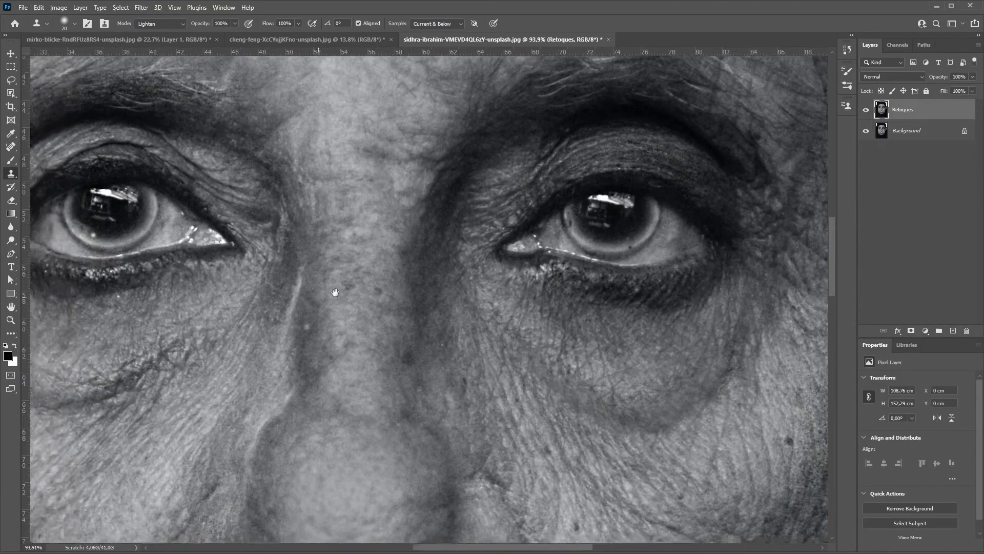
Sample clean skin and clone smooth skin over the right-hand cheek wrinkles.
{"action": "key", "text": "z"}
{"action": "left_click_drag", "start_coordinate": [509, 271], "coordinate": [391, 226]}
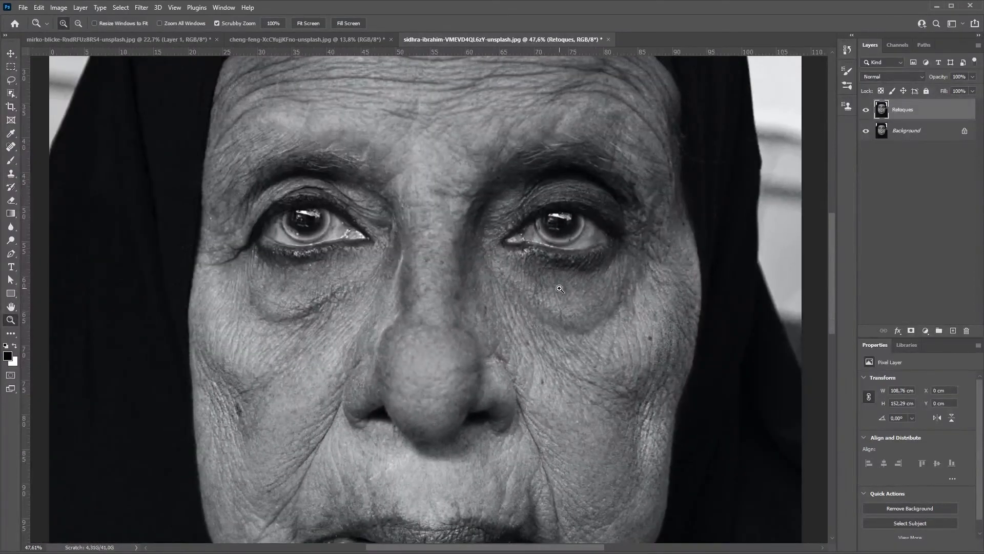
{"action": "left_click_drag", "start_coordinate": [558, 369], "coordinate": [584, 385]}
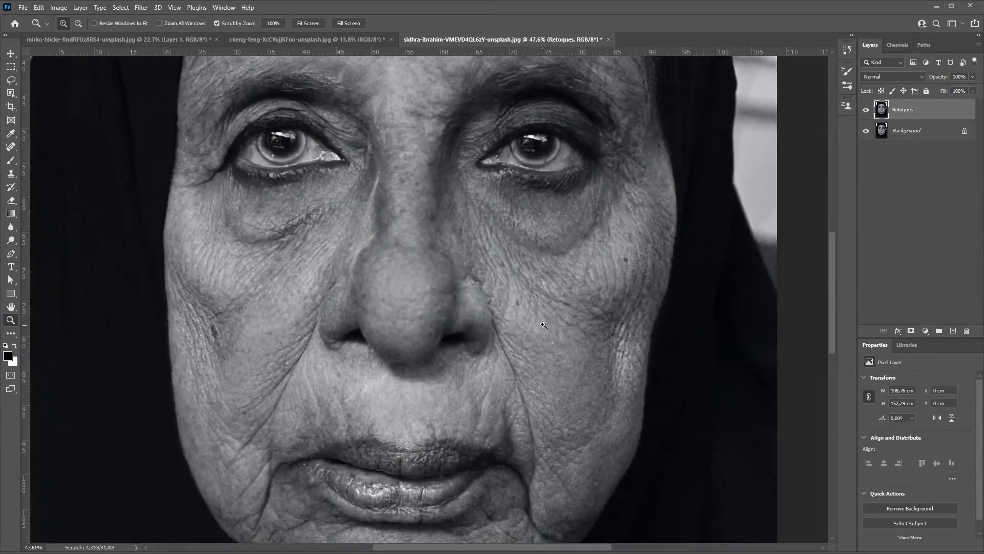
{"action": "key", "text": "s"}
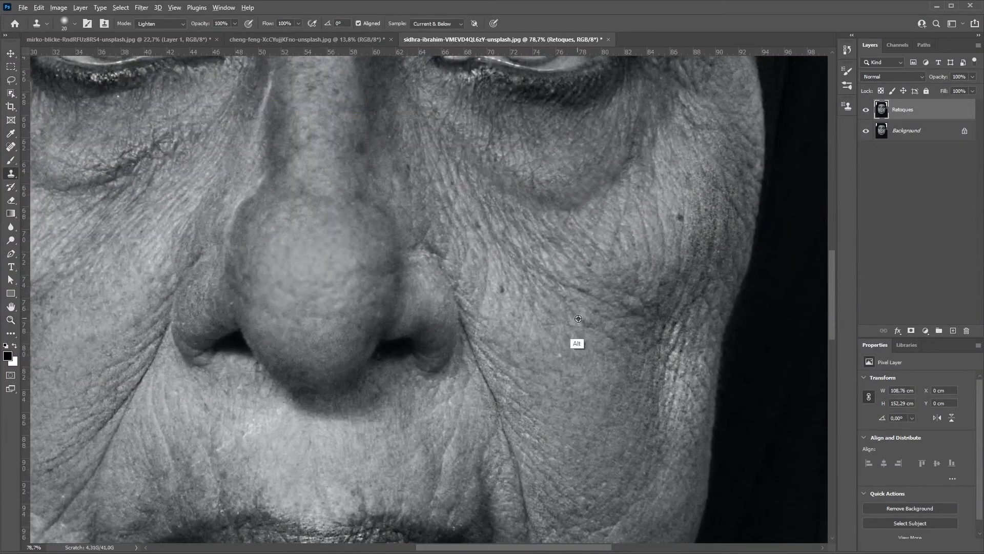
{"action": "left_click", "coordinate": [577, 341], "text": "alt"}
{"action": "left_click", "coordinate": [577, 323]}
{"action": "left_click_drag", "start_coordinate": [577, 324], "coordinate": [543, 275]}
{"action": "left_click_drag", "start_coordinate": [620, 363], "coordinate": [612, 295]}
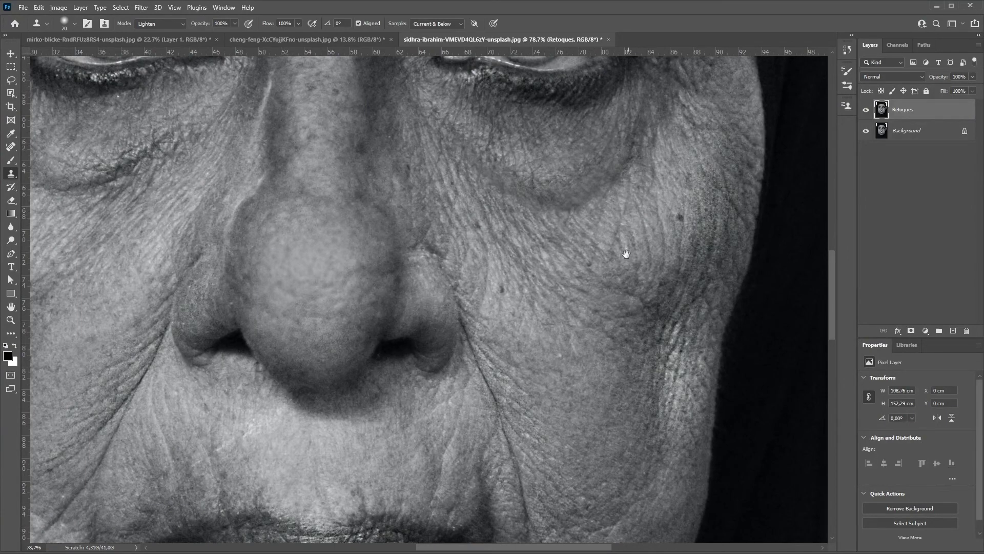
Clone fresh cheek skin over the under-eye bag and the dark skin beneath the eye.
{"action": "left_click_drag", "start_coordinate": [627, 254], "coordinate": [625, 351]}
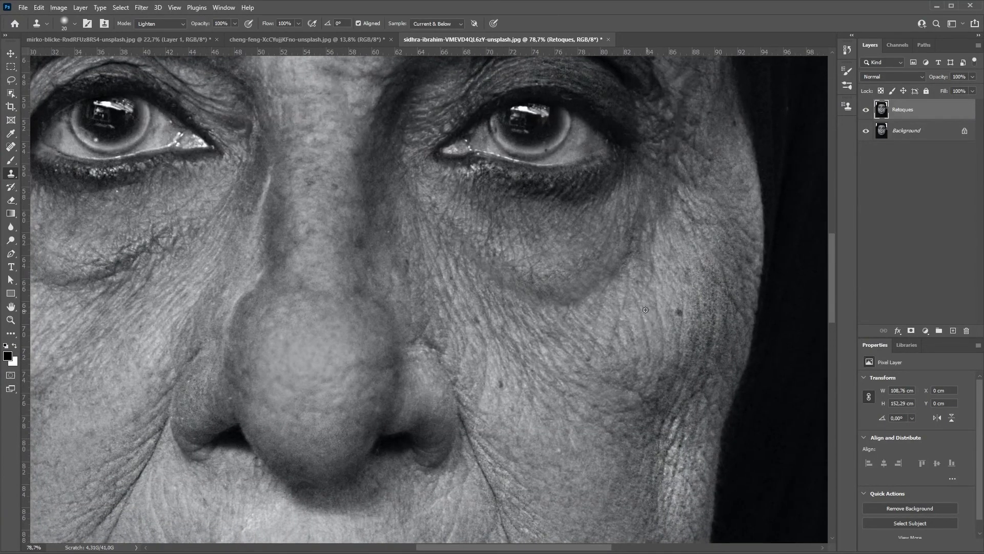
{"action": "left_click_drag", "start_coordinate": [632, 326], "coordinate": [624, 270]}
{"action": "left_click", "coordinate": [420, 232], "text": "alt"}
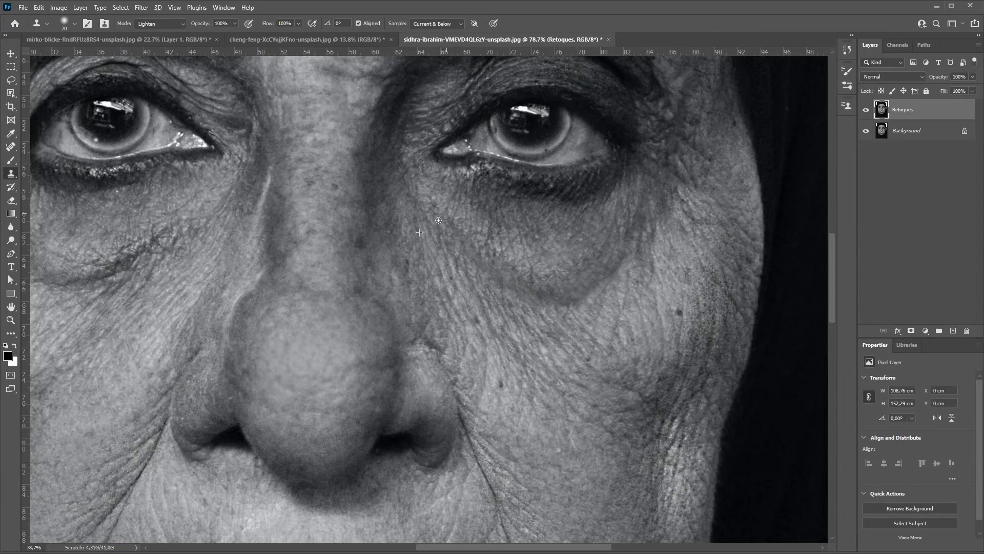
{"action": "left_click_drag", "start_coordinate": [486, 238], "coordinate": [556, 252]}
{"action": "mouse_move", "coordinate": [485, 194]}
{"action": "left_mouse_down"}
{"action": "mouse_move", "coordinate": [513, 205]}
{"action": "mouse_move", "coordinate": [609, 170]}
{"action": "mouse_move", "coordinate": [549, 182]}
{"action": "left_mouse_up"}
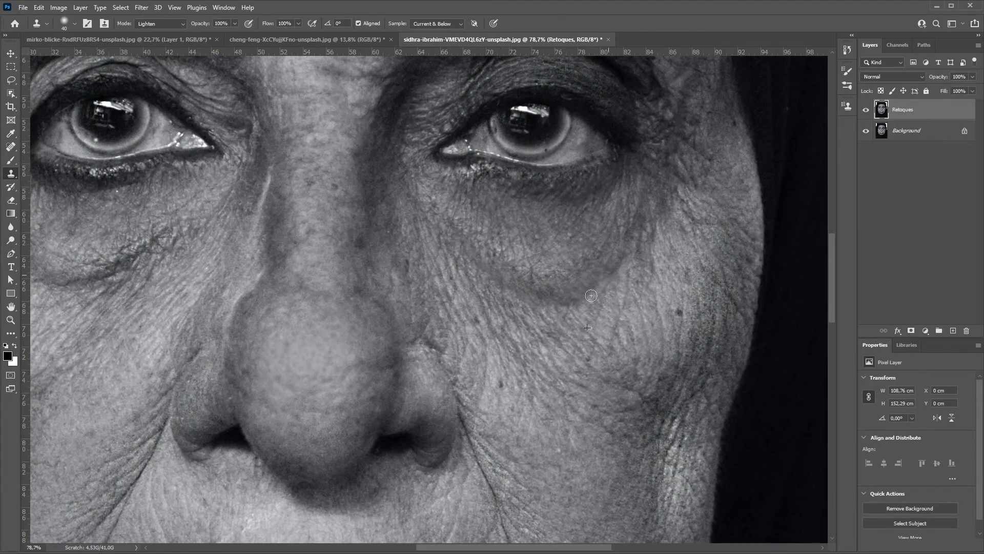
{"action": "left_click_drag", "start_coordinate": [573, 302], "coordinate": [525, 299]}
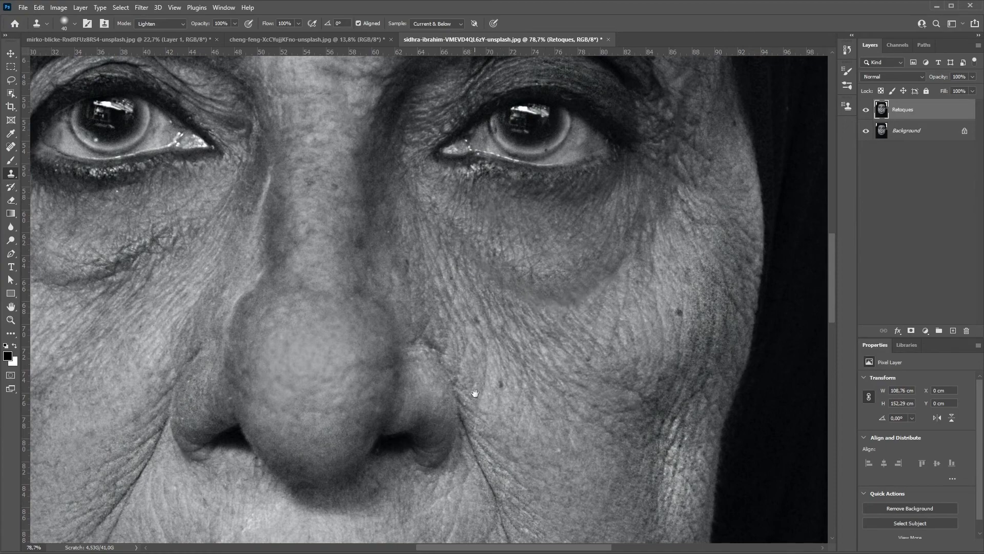
Move the view to the lips and chin, then clone clean skin over the chin wrinkle.
{"action": "left_click_drag", "start_coordinate": [475, 393], "coordinate": [471, 286]}
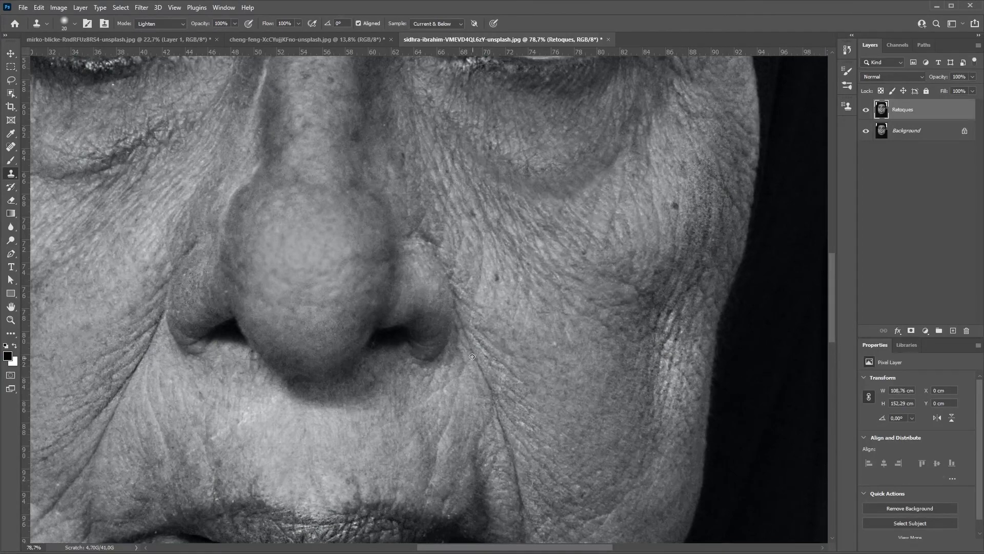
{"action": "left_click_drag", "start_coordinate": [519, 451], "coordinate": [511, 303]}
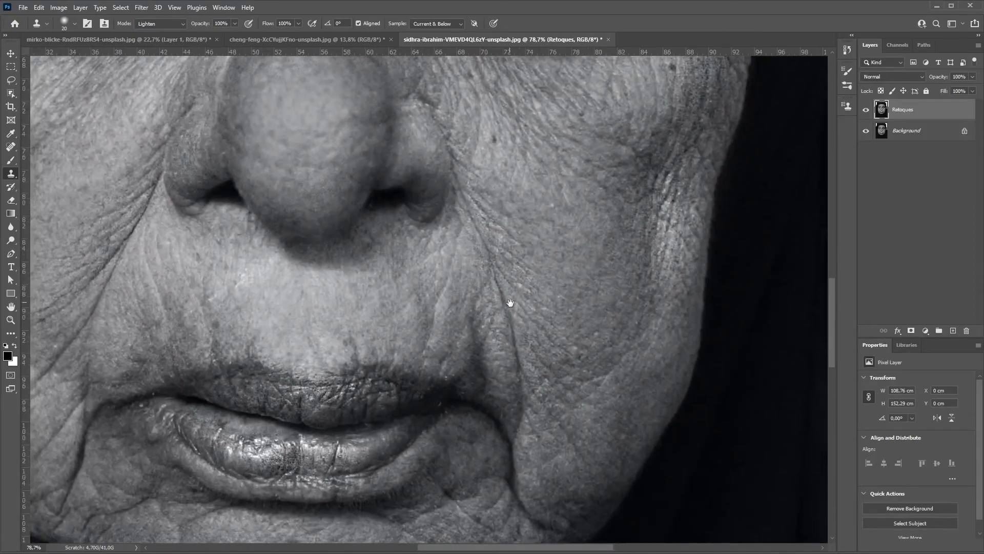
{"action": "left_click_drag", "start_coordinate": [517, 369], "coordinate": [507, 272]}
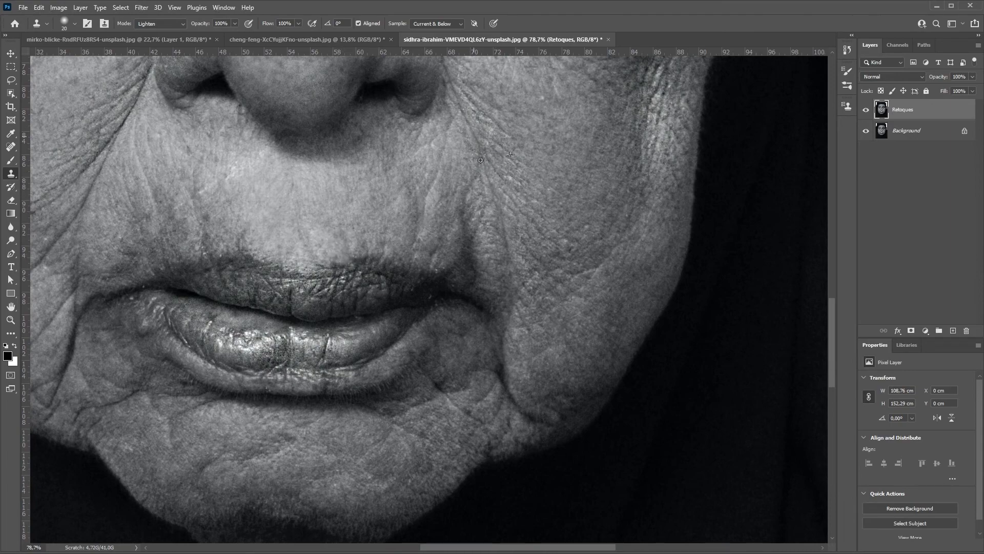
{"action": "left_click_drag", "start_coordinate": [476, 338], "coordinate": [461, 220]}
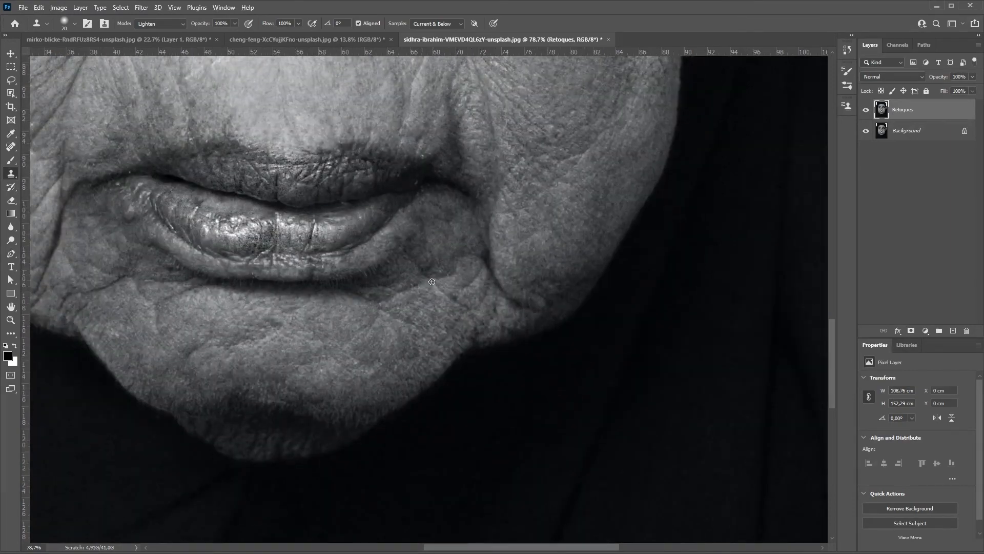
{"action": "key", "text": "alt"}
{"action": "left_click", "coordinate": [473, 272], "text": "alt"}
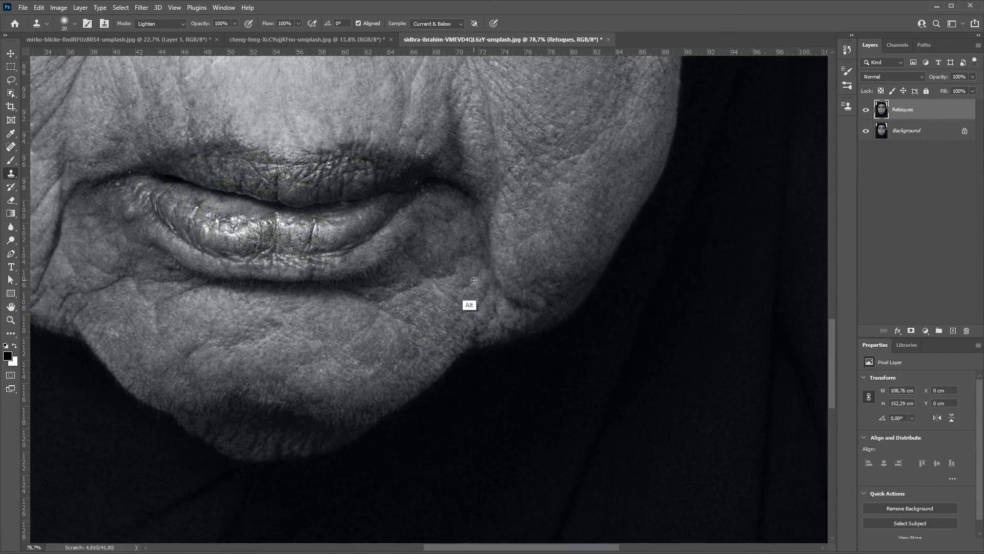
{"action": "left_click_drag", "start_coordinate": [468, 303], "coordinate": [466, 280]}
Toggle the Retoques layer's visibility to compare before and after, leaving the retouch visible.
{"action": "key", "text": "z"}
{"action": "scroll", "coordinate": [550, 292], "scroll_direction": "down", "scroll_amount": 3}
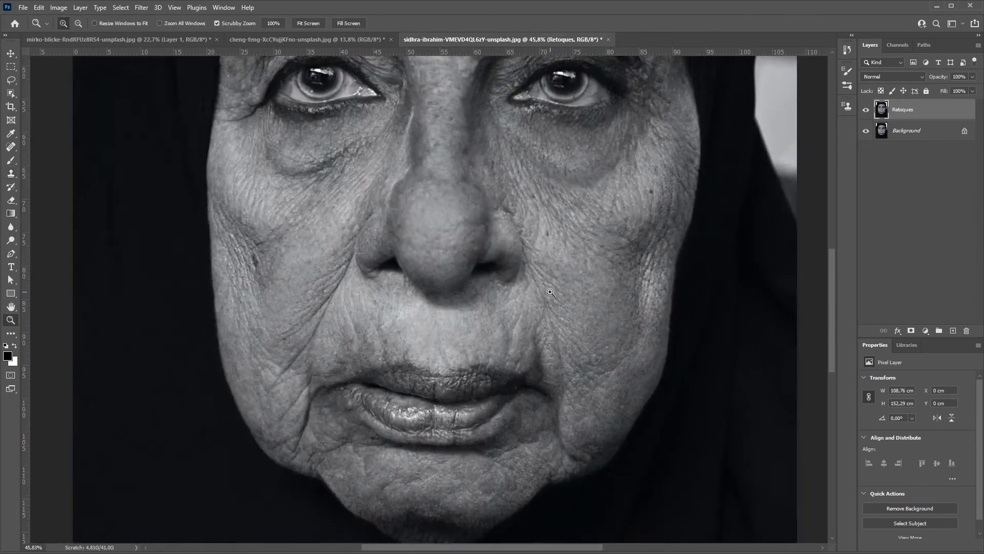
{"action": "key", "text": "s"}
{"action": "left_click", "coordinate": [867, 111]}
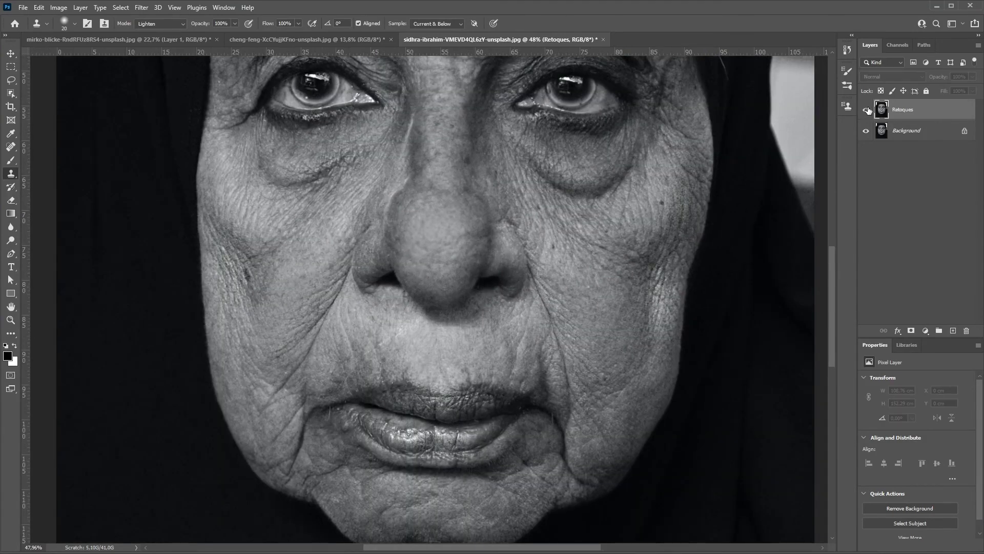
{"action": "left_click", "coordinate": [866, 111]}
{"action": "key", "text": "z"}
{"action": "key", "text": "ctrl+minus"}
{"action": "left_click", "coordinate": [866, 111]}
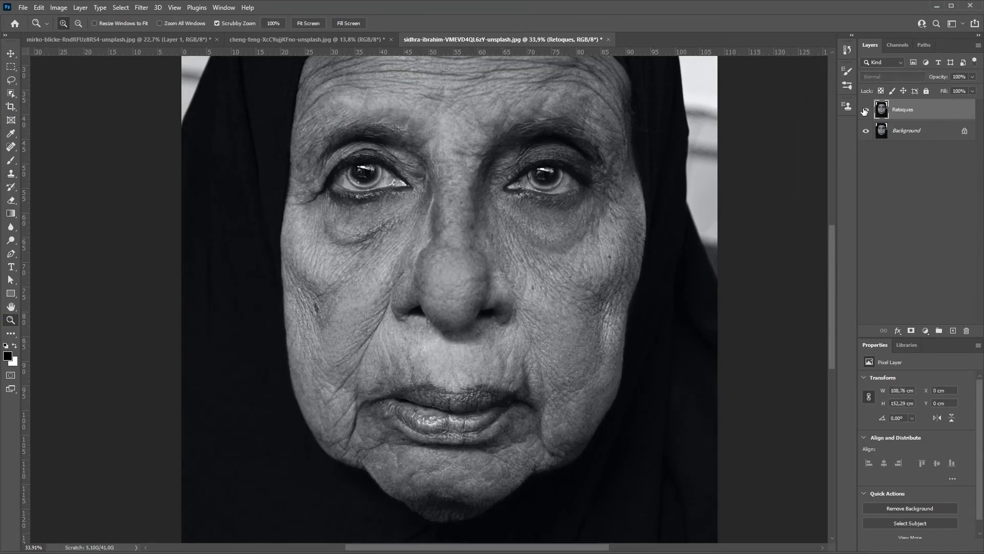
{"action": "left_click", "coordinate": [866, 110]}
{"action": "scroll", "coordinate": [397, 316], "scroll_direction": "up", "scroll_amount": 3}
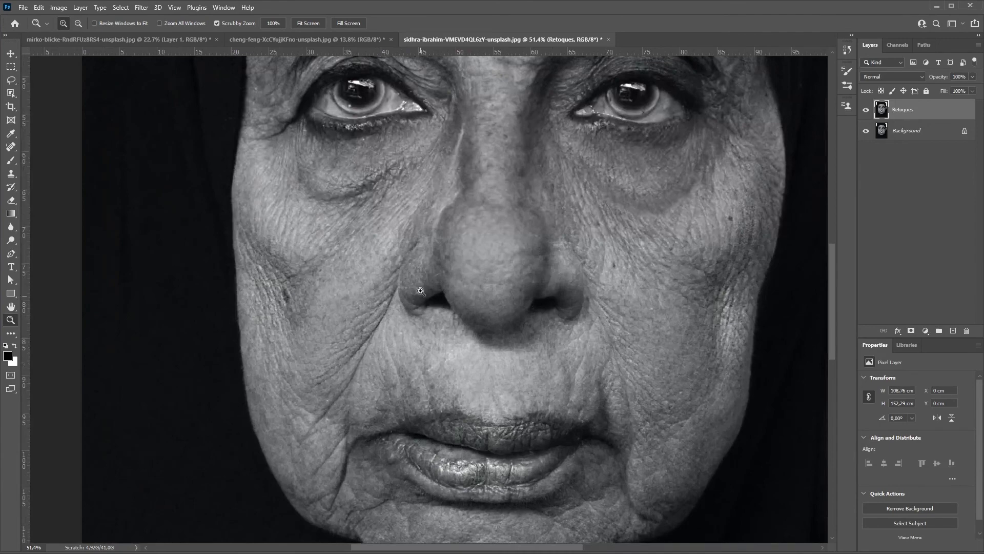
Clone-stamp across the brow and forehead to lighten the forehead wrinkles.
{"action": "left_click_drag", "start_coordinate": [421, 292], "coordinate": [424, 378]}
{"action": "key", "text": "s"}
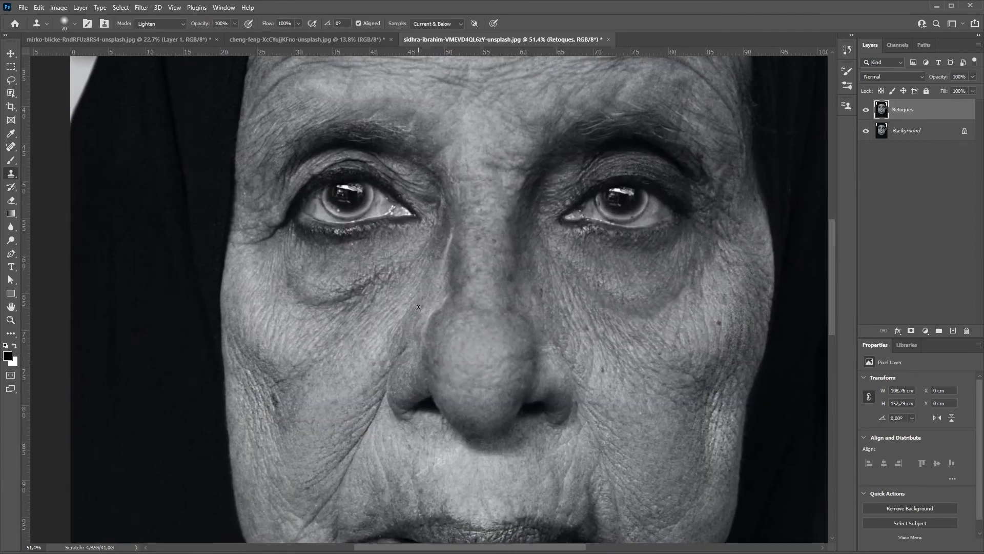
{"action": "left_click_drag", "start_coordinate": [482, 140], "coordinate": [475, 299]}
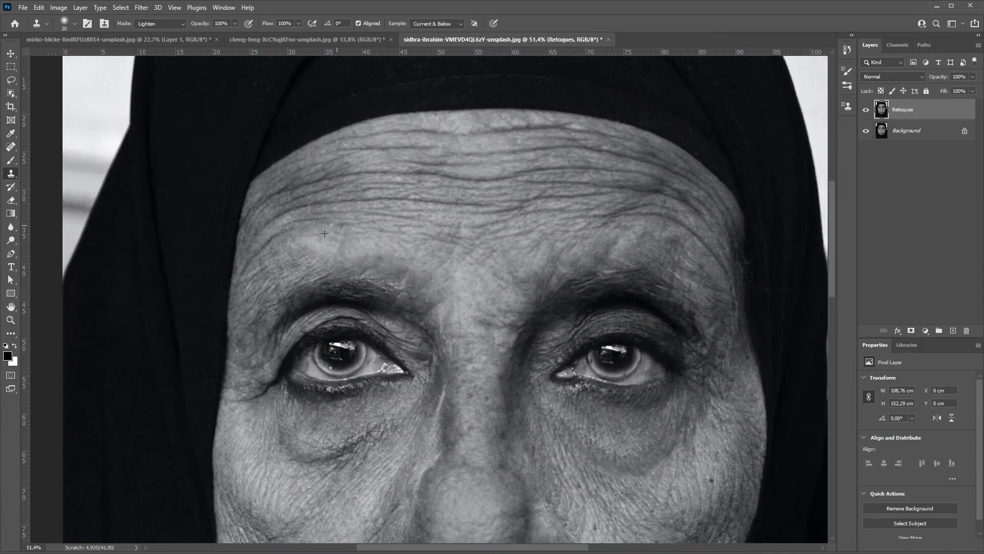
{"action": "left_click_drag", "start_coordinate": [332, 225], "coordinate": [256, 241]}
{"action": "left_click_drag", "start_coordinate": [480, 129], "coordinate": [564, 129]}
{"action": "left_click_drag", "start_coordinate": [282, 200], "coordinate": [482, 207]}
{"action": "mouse_move", "coordinate": [410, 177]}
{"action": "left_mouse_down"}
{"action": "mouse_move", "coordinate": [583, 198]}
{"action": "mouse_move", "coordinate": [490, 168]}
{"action": "mouse_move", "coordinate": [666, 180]}
{"action": "left_mouse_up"}
Adjust the cloning brush size with [ and ] and move the view to the right cheek.
{"action": "key", "text": "bracketright"}
{"action": "scroll", "coordinate": [392, 359], "scroll_direction": "up", "scroll_amount": 3}
{"action": "scroll", "coordinate": [392, 359], "scroll_direction": "down", "scroll_amount": 5}
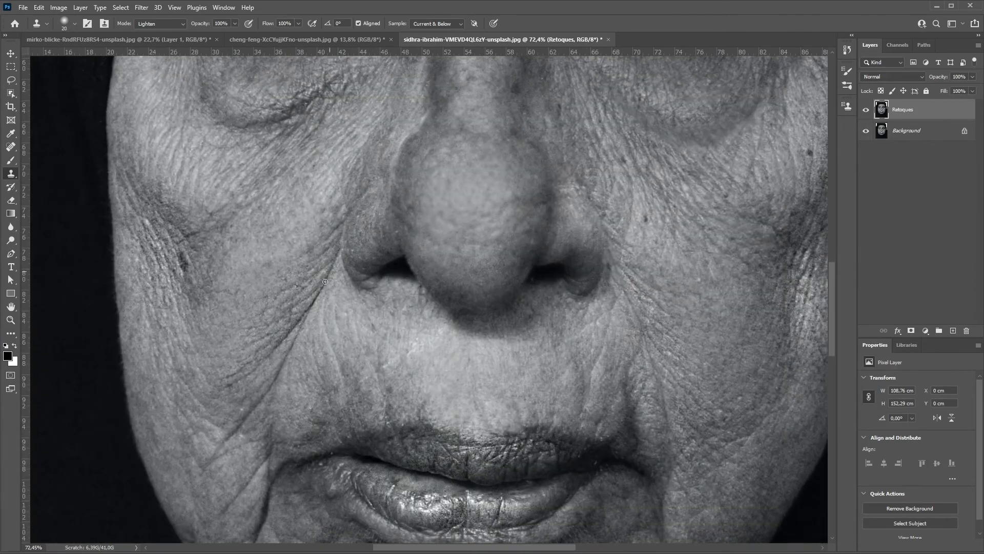
{"action": "scroll", "coordinate": [334, 466], "scroll_direction": "down", "scroll_amount": 2}
{"action": "key", "text": "bracketleft"}
{"action": "scroll", "coordinate": [334, 466], "scroll_direction": "down", "scroll_amount": 2}
{"action": "scroll", "coordinate": [410, 308], "scroll_direction": "up", "scroll_amount": 6}
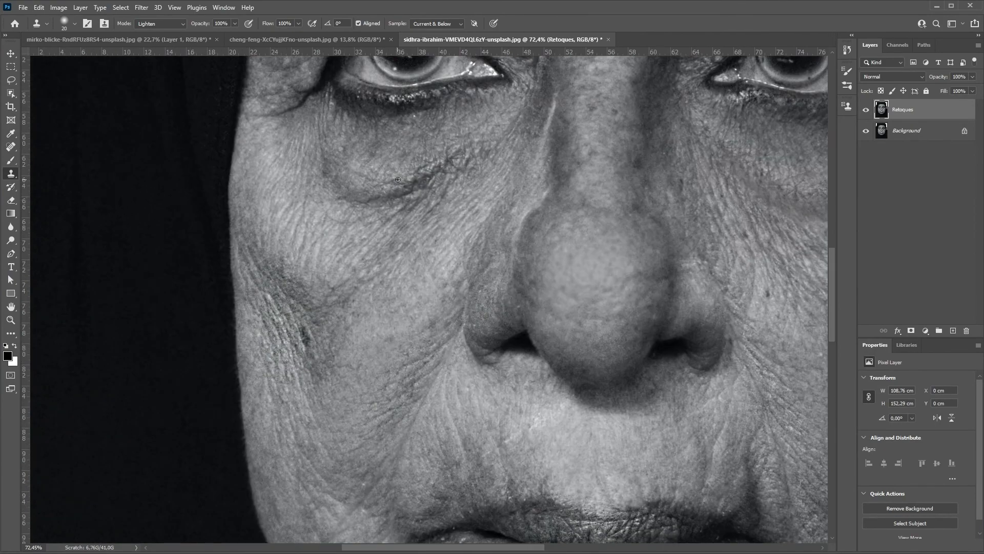
{"action": "key", "text": "bracketleft"}
{"action": "left_click_drag", "start_coordinate": [472, 127], "coordinate": [573, 234]}
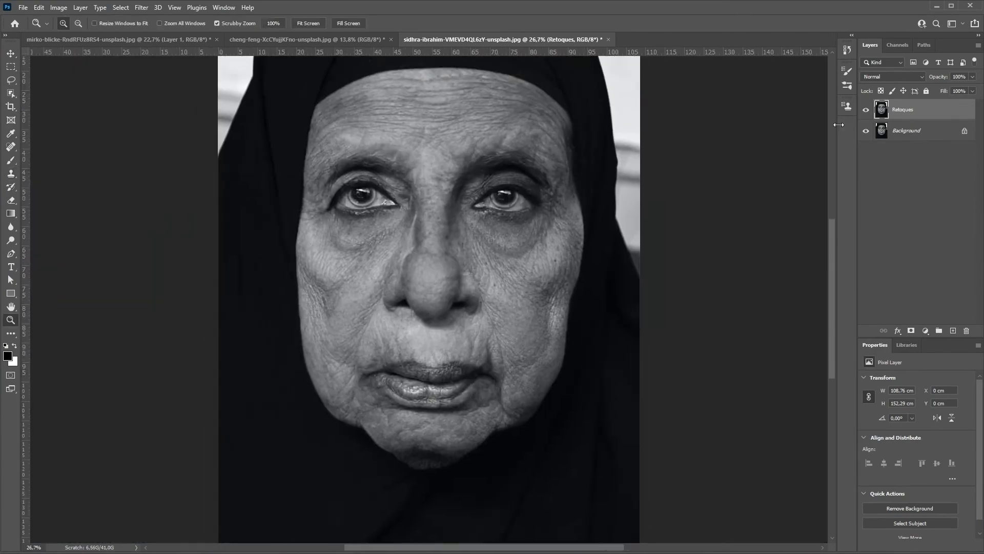
{"action": "scroll", "coordinate": [569, 237], "scroll_direction": "up", "scroll_amount": 4}
{"action": "scroll", "coordinate": [569, 237], "scroll_direction": "up", "scroll_amount": 4}
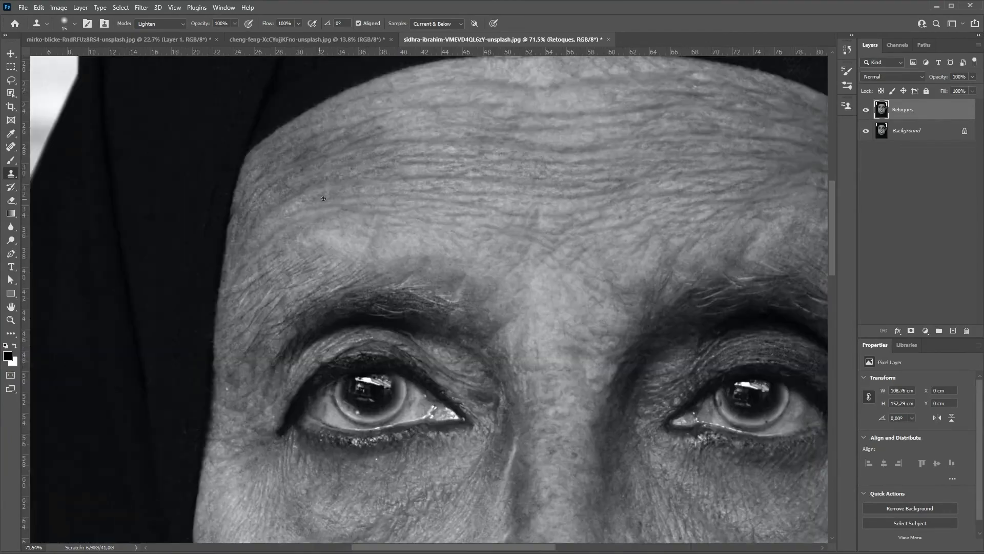
{"action": "scroll", "coordinate": [410, 359], "scroll_direction": "down", "scroll_amount": 3}
{"action": "key", "text": "bracketright"}
{"action": "key", "text": "bracketright"}
{"action": "key", "text": "bracketright"}
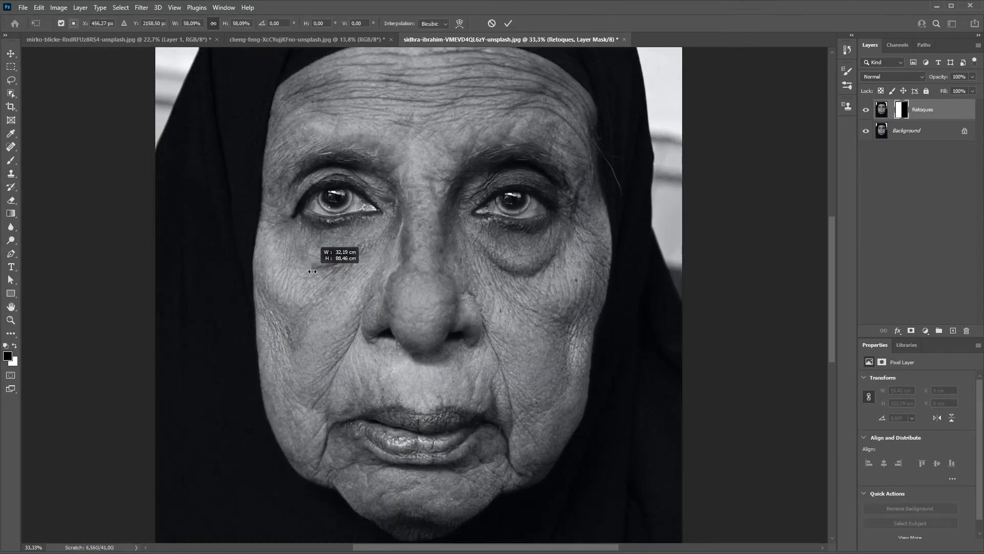
Drag a side handle to enlarge the Retoques mask to roughly 154%, then fine-tune it.
{"action": "mouse_move", "coordinate": [313, 271]}
{"action": "left_mouse_down"}
{"action": "mouse_move", "coordinate": [264, 275]}
{"action": "mouse_move", "coordinate": [577, 251]}
{"action": "mouse_move", "coordinate": [272, 280]}
{"action": "mouse_move", "coordinate": [284, 280]}
{"action": "mouse_move", "coordinate": [643, 241]}
{"action": "mouse_move", "coordinate": [228, 244]}
{"action": "mouse_move", "coordinate": [628, 205]}
{"action": "mouse_move", "coordinate": [230, 228]}
{"action": "mouse_move", "coordinate": [630, 199]}
{"action": "mouse_move", "coordinate": [246, 218]}
{"action": "mouse_move", "coordinate": [642, 193]}
{"action": "mouse_move", "coordinate": [631, 191]}
{"action": "mouse_move", "coordinate": [289, 234]}
{"action": "mouse_move", "coordinate": [634, 198]}
{"action": "mouse_move", "coordinate": [347, 231]}
{"action": "mouse_move", "coordinate": [690, 201]}
{"action": "mouse_move", "coordinate": [235, 253]}
{"action": "mouse_move", "coordinate": [333, 233]}
{"action": "mouse_move", "coordinate": [574, 224]}
{"action": "left_mouse_up"}
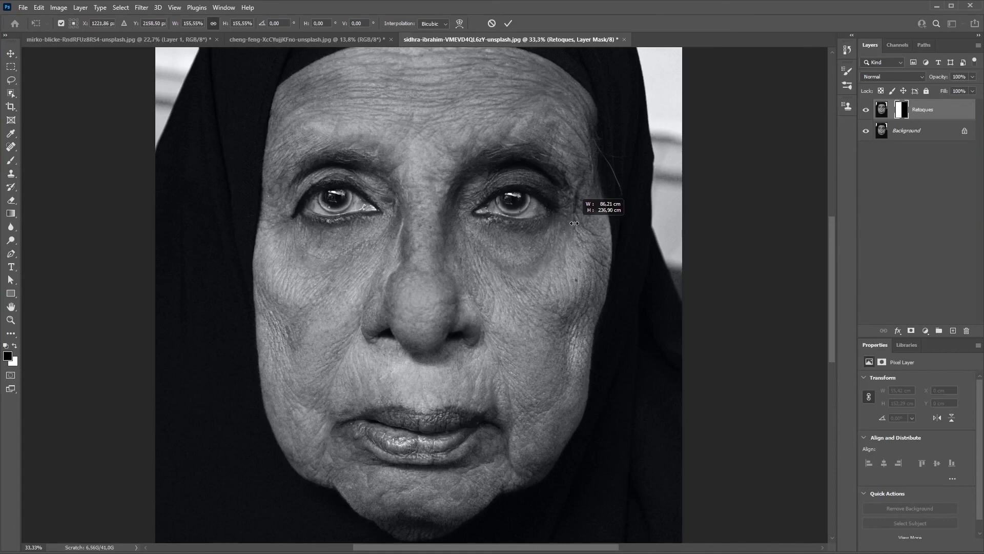
{"action": "left_click_drag", "start_coordinate": [574, 223], "coordinate": [572, 219]}
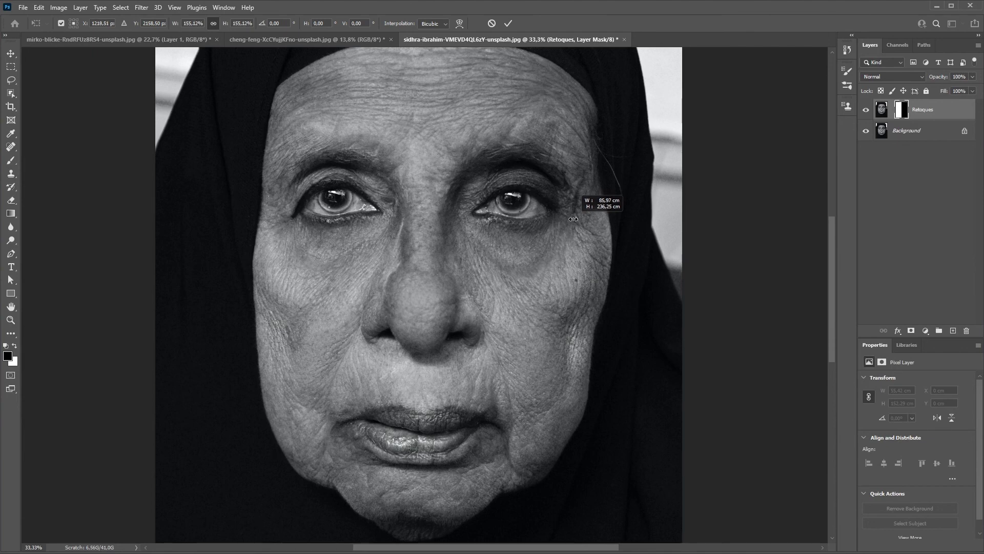
{"action": "left_click_drag", "start_coordinate": [573, 219], "coordinate": [574, 219]}
{"action": "left_click_drag", "start_coordinate": [573, 219], "coordinate": [573, 219]}
{"action": "left_click_drag", "start_coordinate": [572, 219], "coordinate": [569, 218]}
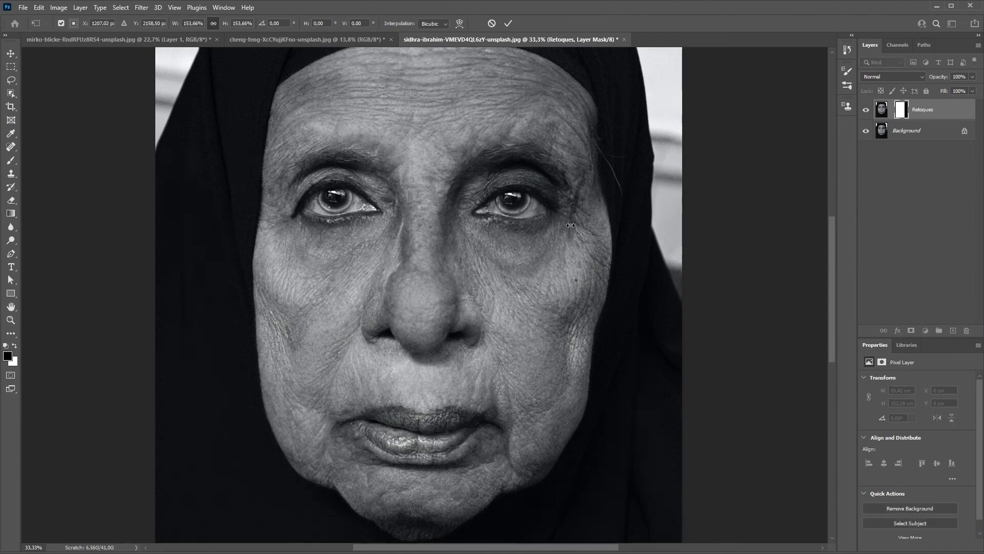